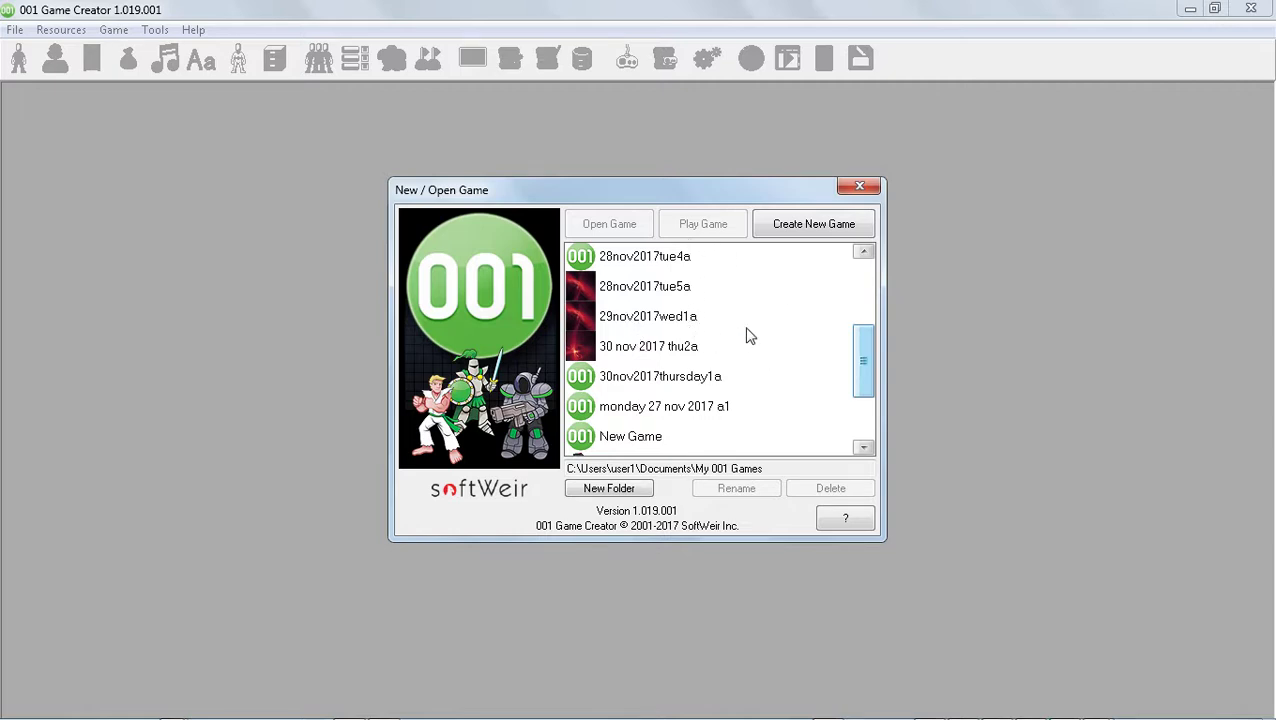
Create a new game from the Action-RPG template with the project name "1 dec 2017friday1a"
{"action": "left_click", "coordinate": [790, 230]}
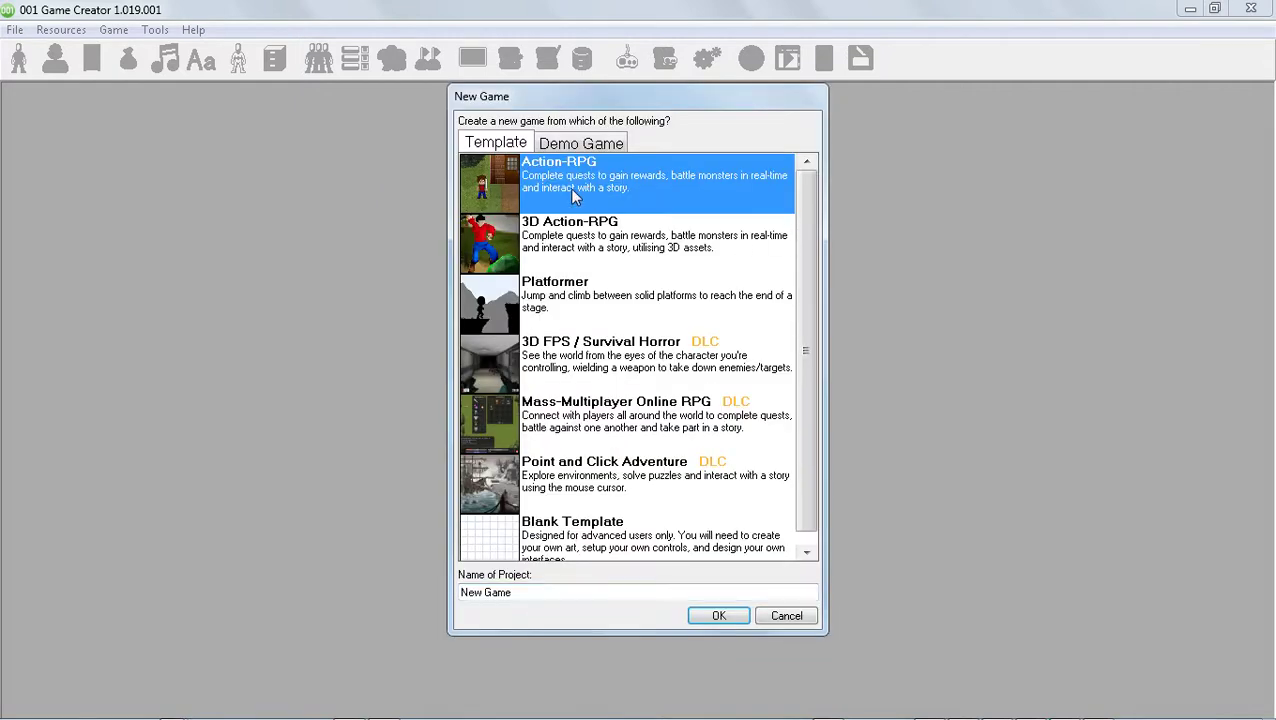
{"action": "left_click", "coordinate": [551, 591]}
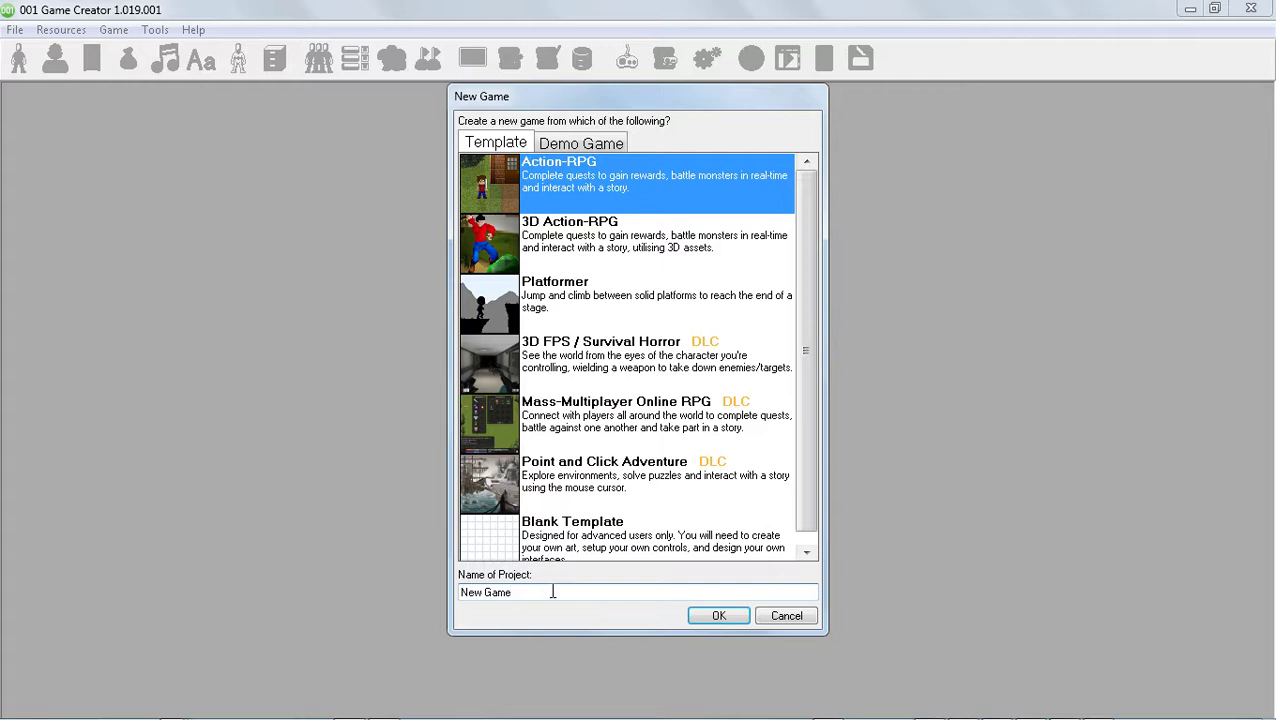
{"action": "left_click_drag", "start_coordinate": [552, 591], "coordinate": [339, 556]}
{"action": "type", "text": "friday1a"}
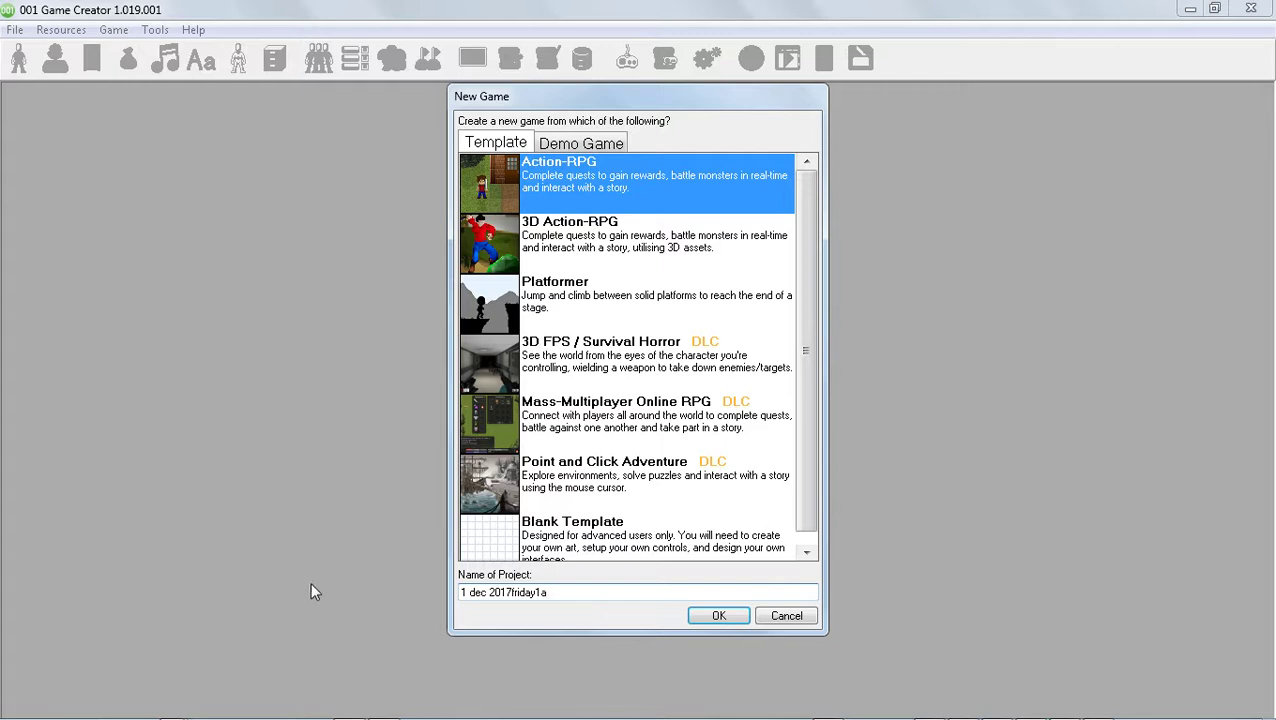
{"action": "left_click", "coordinate": [718, 617]}
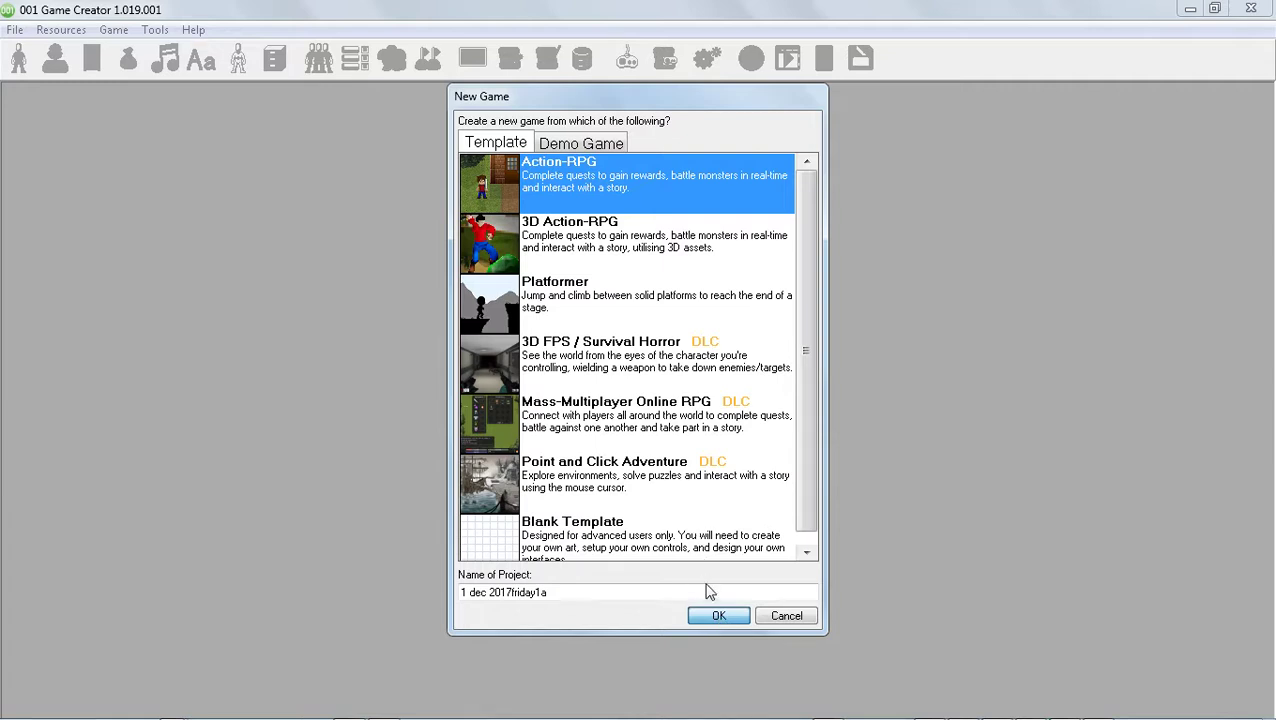
{"action": "left_click", "coordinate": [716, 617]}
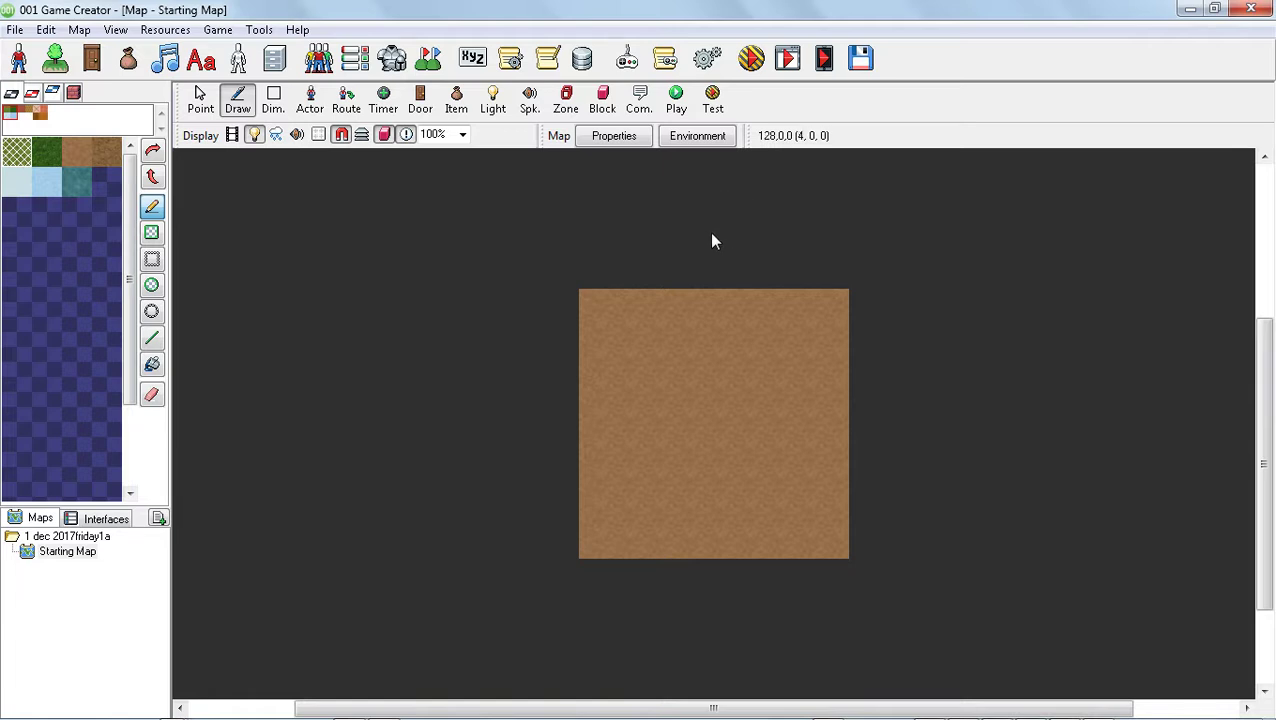
Test the game in windowed mode without emulation, walk the character in all four directions, and close the test
{"action": "left_click", "coordinate": [754, 66]}
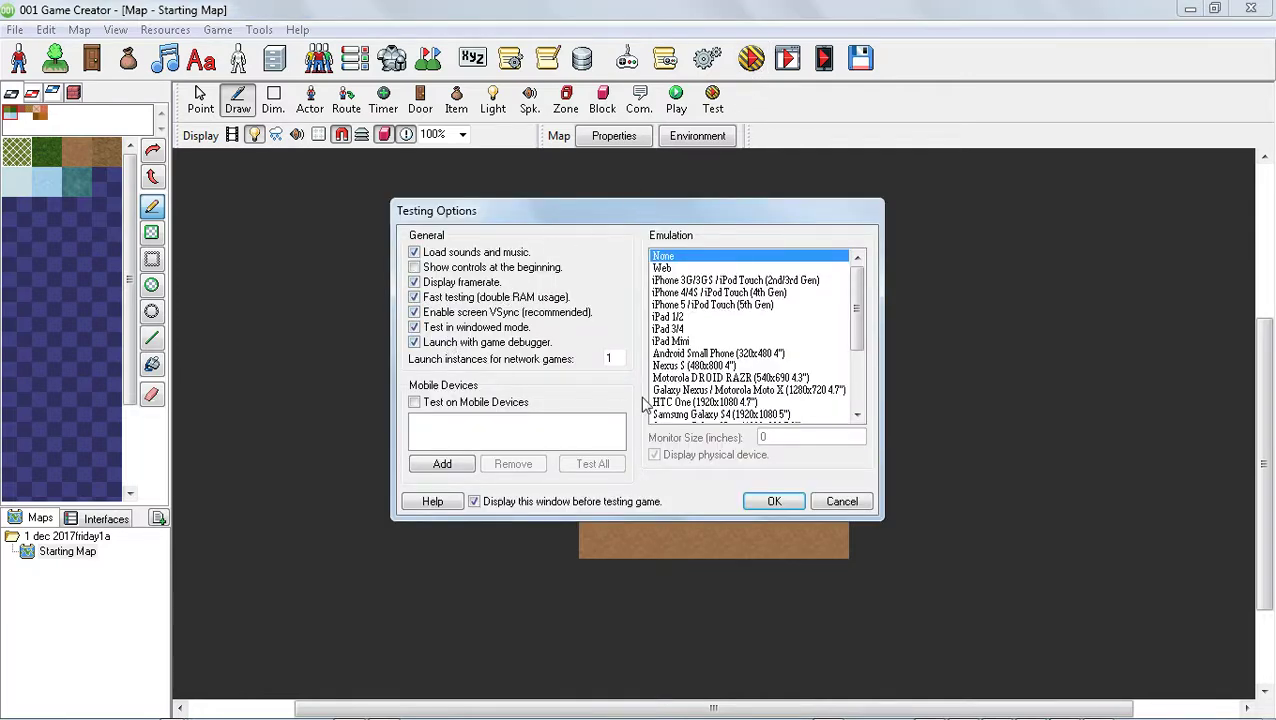
{"action": "left_click", "coordinate": [774, 501]}
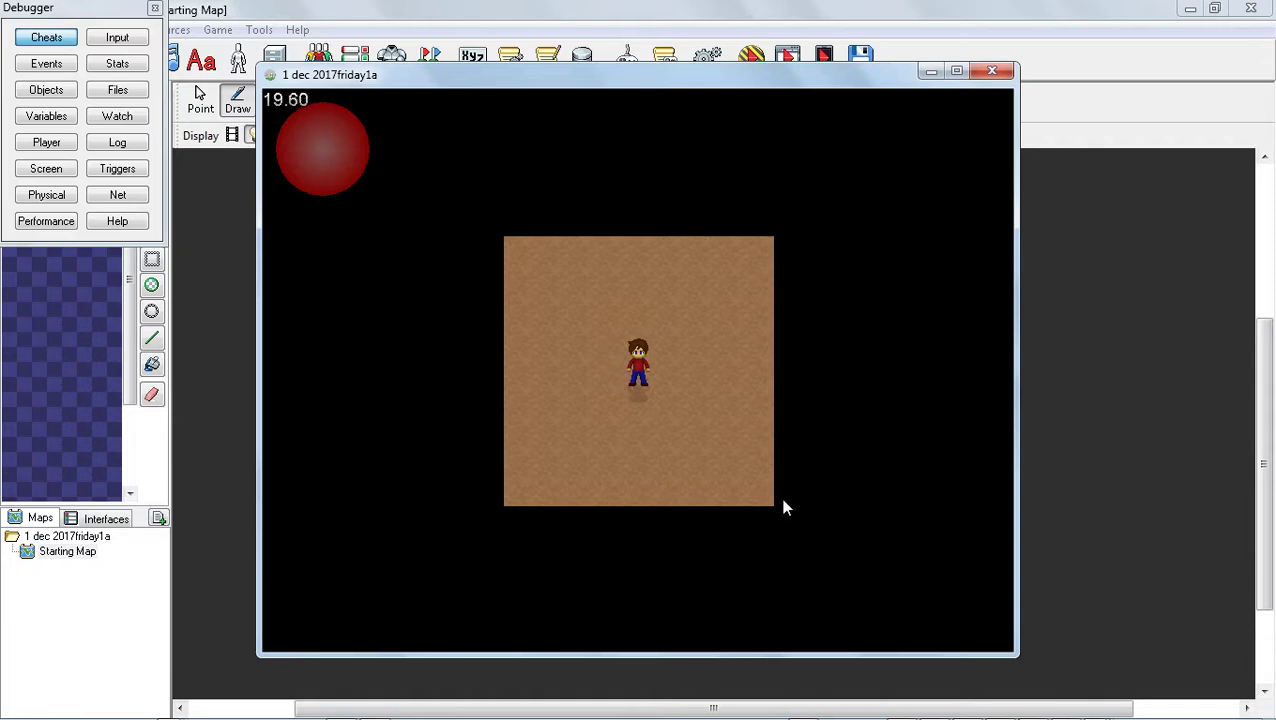
{"action": "key", "text": "Right"}
{"action": "key", "text": "Up"}
{"action": "key", "text": "Left"}
{"action": "key", "text": "Down"}
{"action": "key", "text": "Right"}
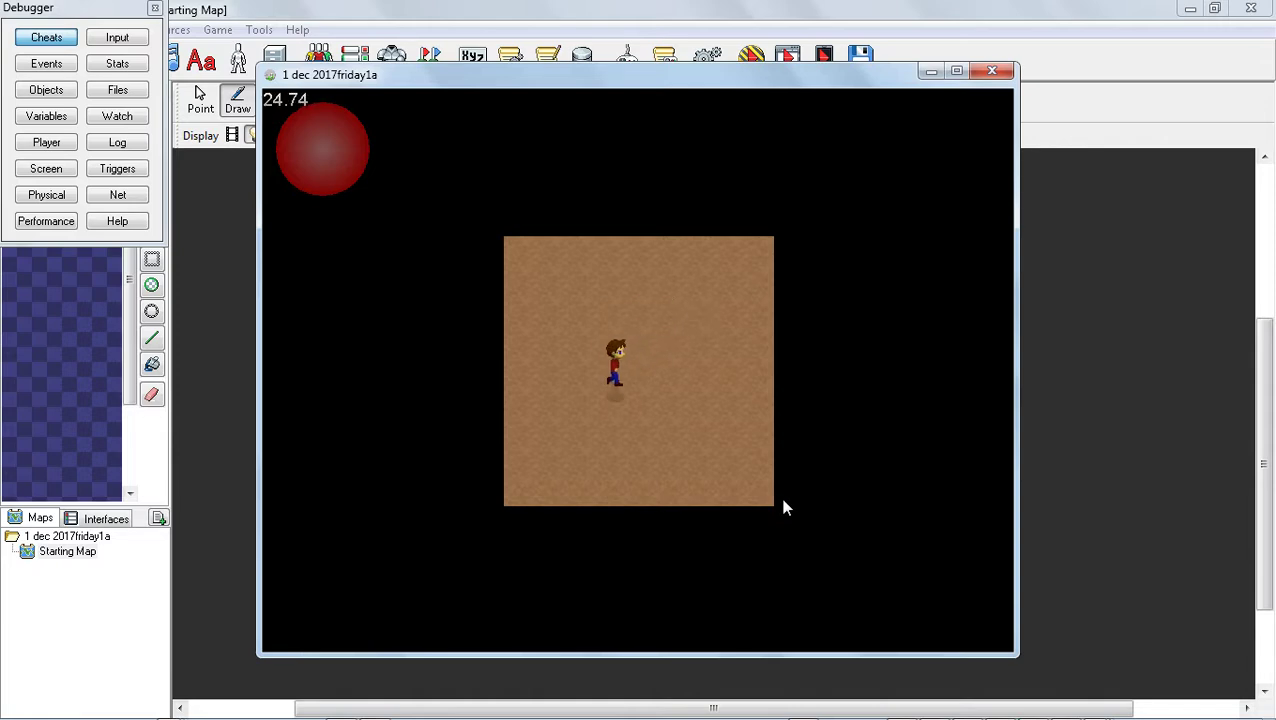
{"action": "key", "text": "Up"}
{"action": "key", "text": "Left"}
{"action": "key", "text": "Down"}
{"action": "key", "text": "Right"}
{"action": "key", "text": "Up"}
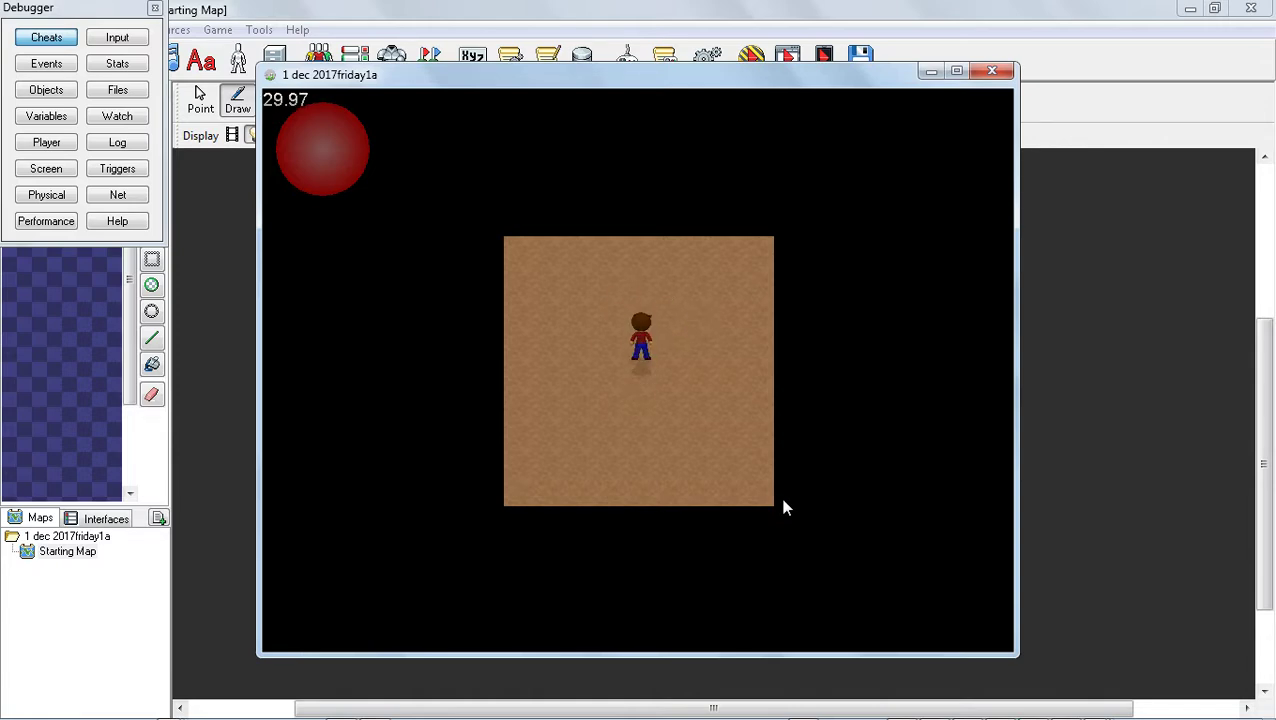
{"action": "left_click", "coordinate": [992, 72]}
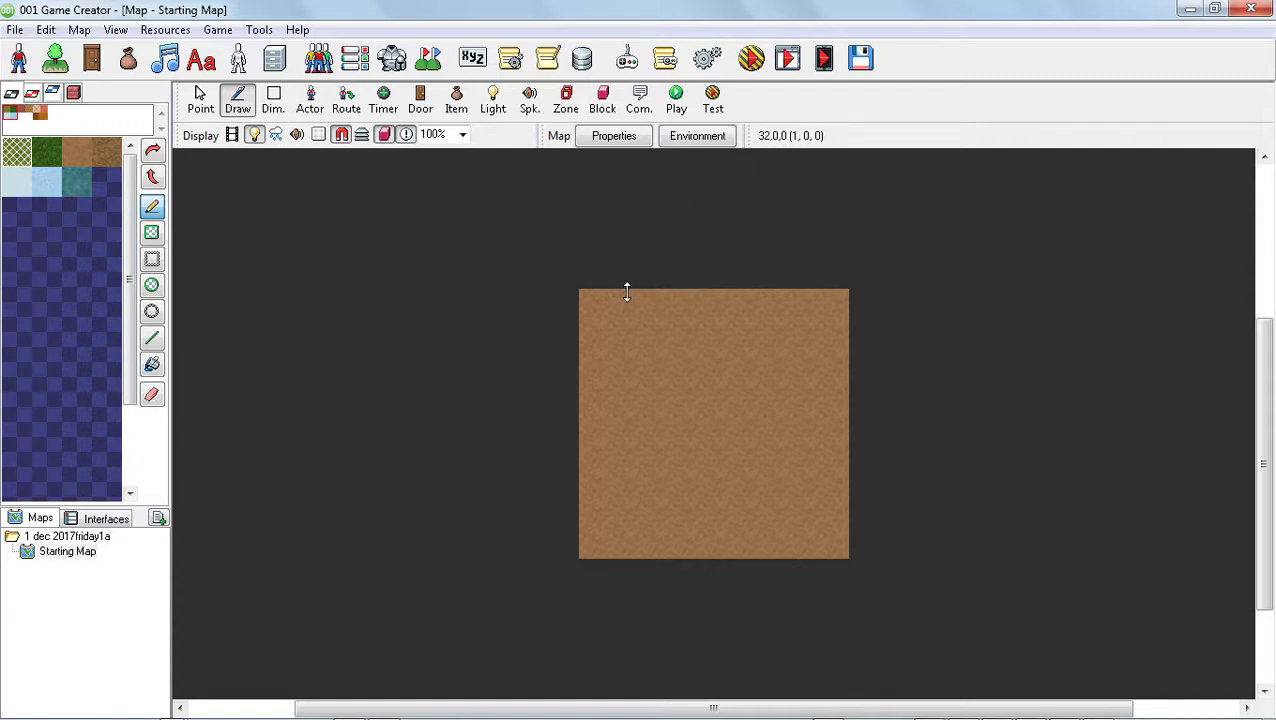
Resize the Starting Map to a width of 36 and a height of 21 in its map properties
{"action": "left_click", "coordinate": [48, 551]}
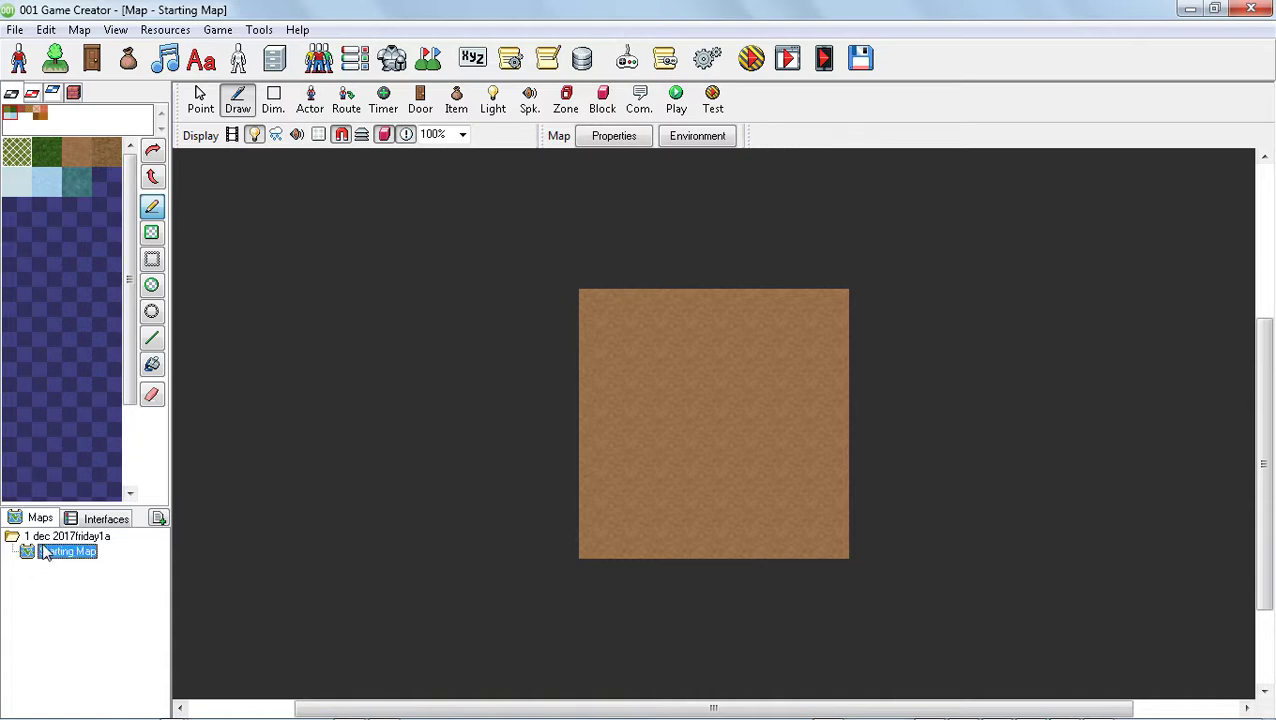
{"action": "right_click", "coordinate": [60, 556]}
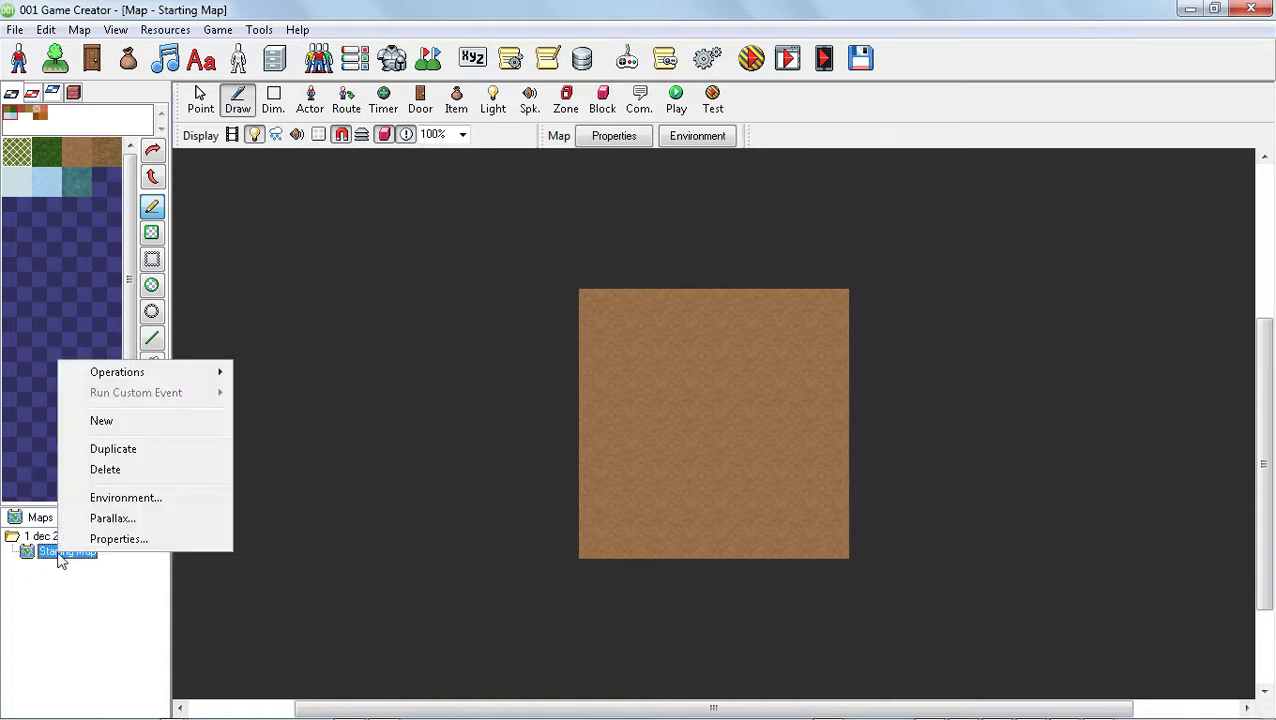
{"action": "left_click", "coordinate": [163, 541]}
{"action": "double_click", "coordinate": [521, 287]}
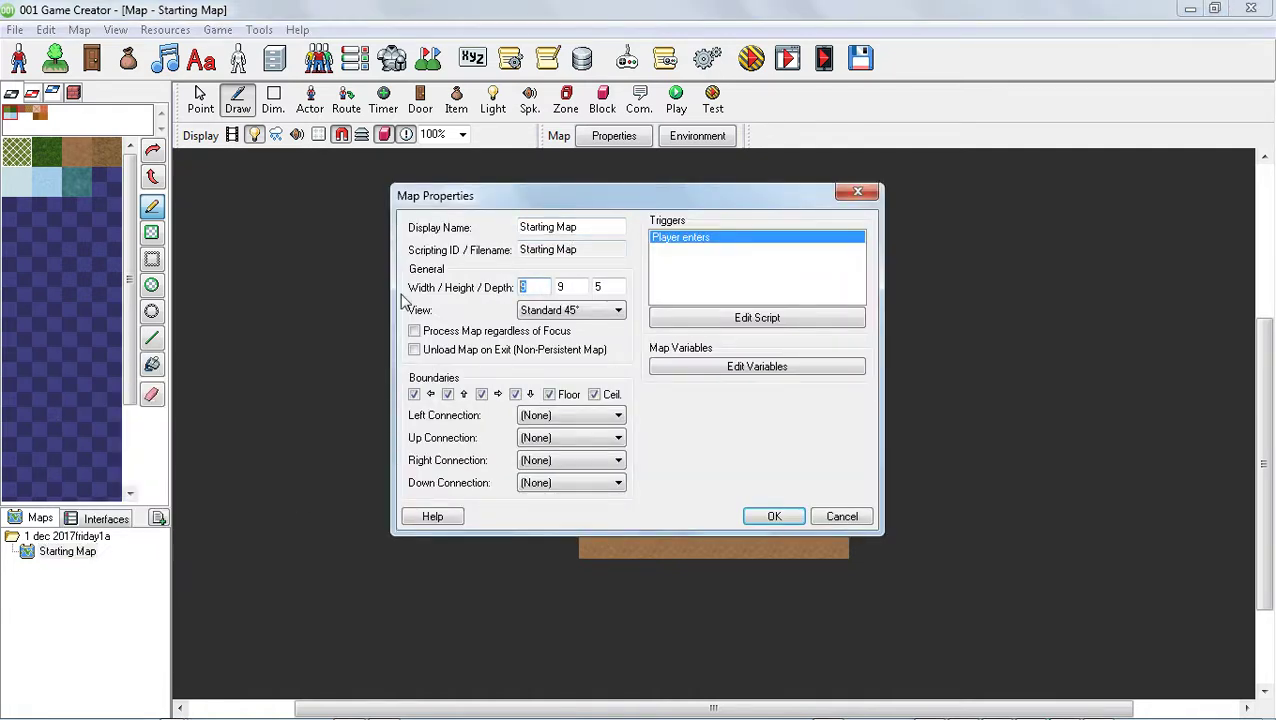
{"action": "type", "text": "36"}
{"action": "type", "text": "21"}
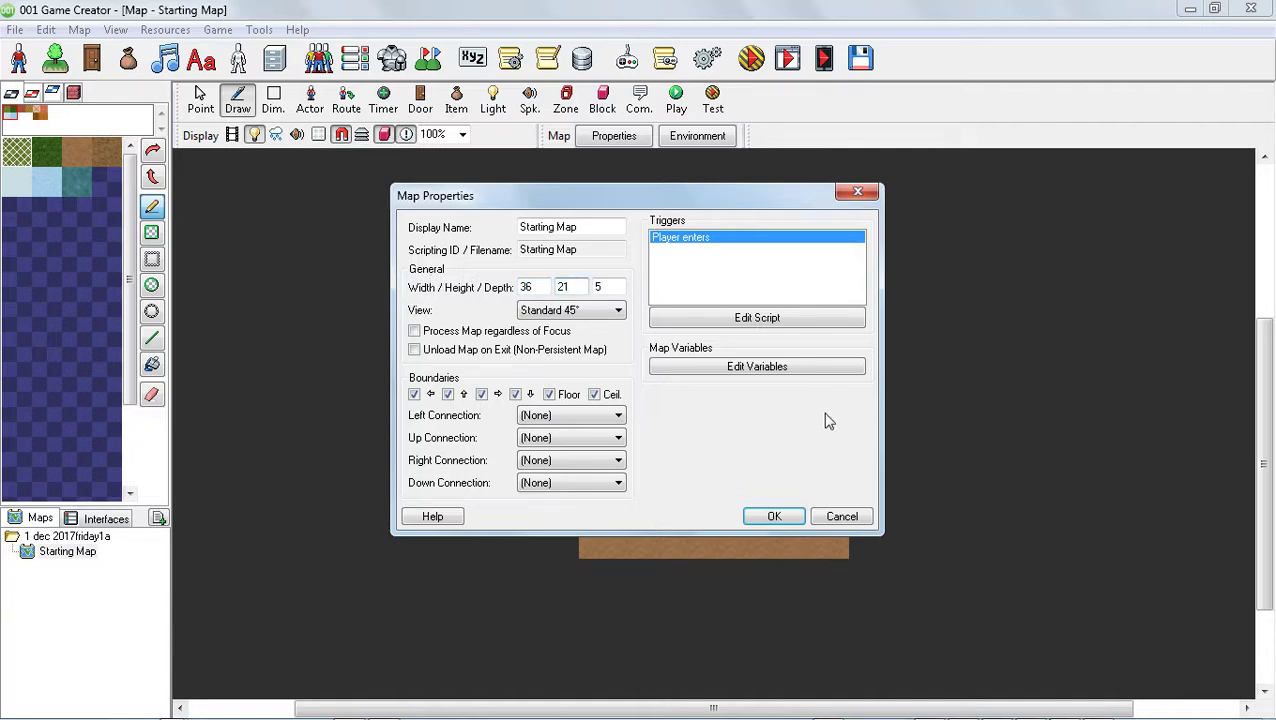
{"action": "left_click", "coordinate": [792, 518]}
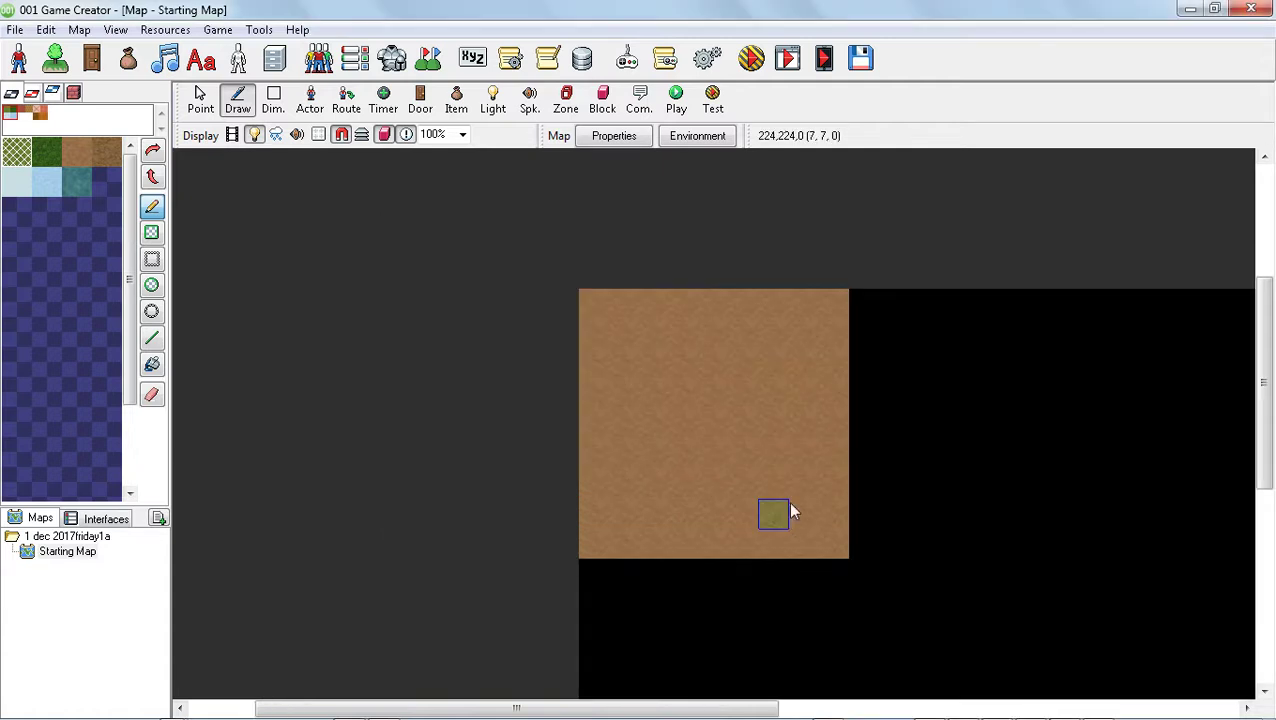
{"action": "scroll", "coordinate": [905, 424], "scroll_direction": "down", "scroll_amount": 10}
{"action": "scroll", "coordinate": [1034, 490], "scroll_direction": "up", "scroll_amount": 5}
{"action": "scroll", "coordinate": [1004, 475], "scroll_direction": "down", "scroll_amount": 4}
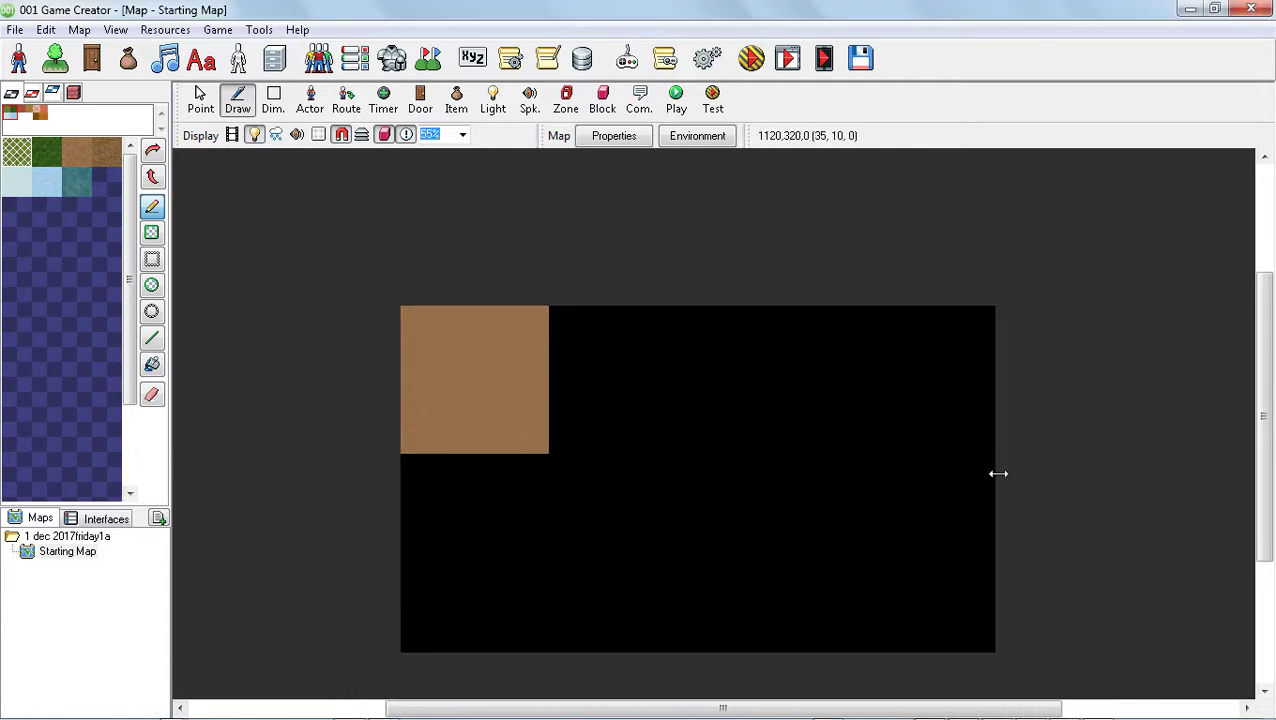
{"action": "scroll", "coordinate": [990, 470], "scroll_direction": "down", "scroll_amount": 1}
{"action": "scroll", "coordinate": [850, 425], "scroll_direction": "up", "scroll_amount": 2}
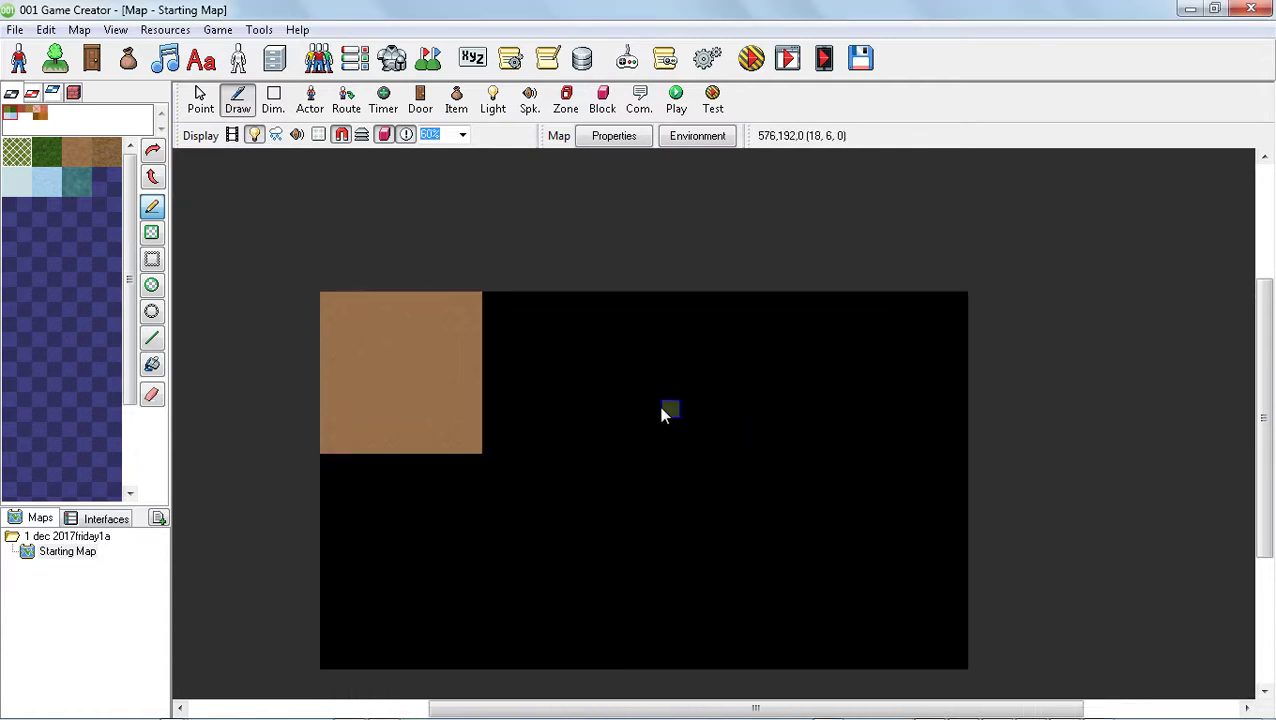
In the game settings, set the video resolution to 1360 x 768 and disable the standard main menu, game webpage and launch logo
{"action": "left_click", "coordinate": [707, 58]}
{"action": "double_click", "coordinate": [645, 178]}
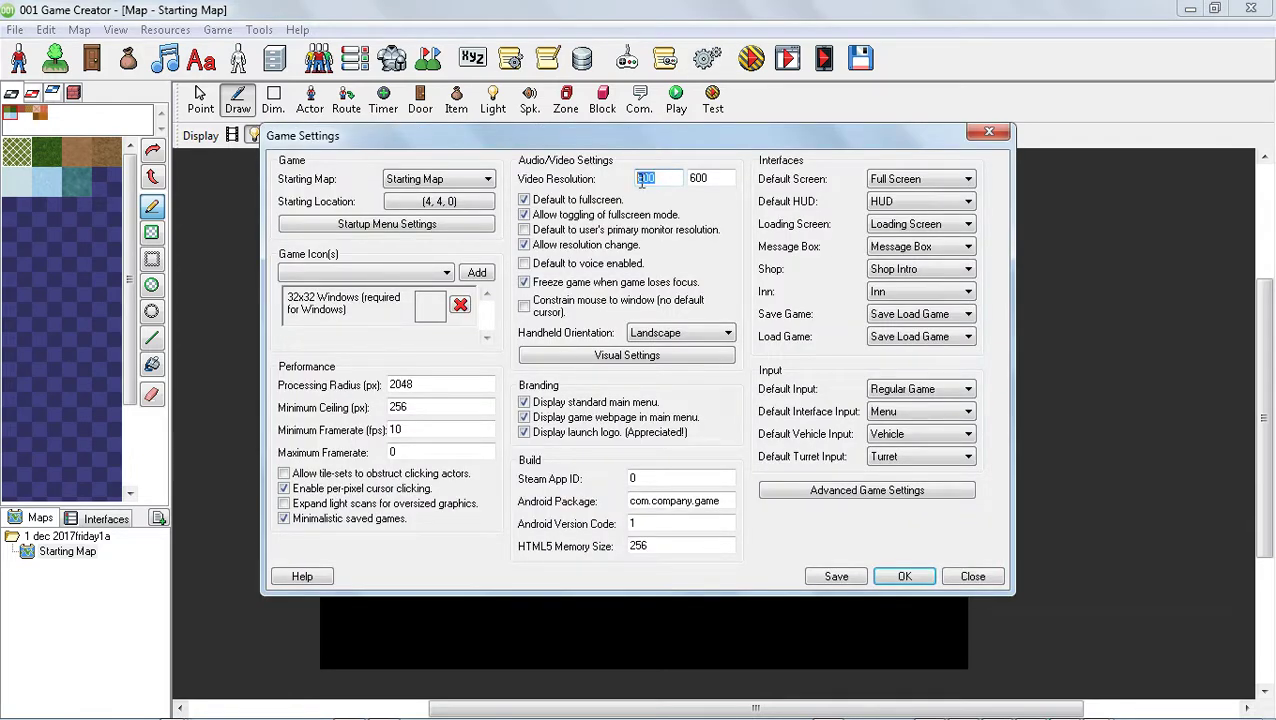
{"action": "type", "text": "1360"}
{"action": "key", "text": "Tab"}
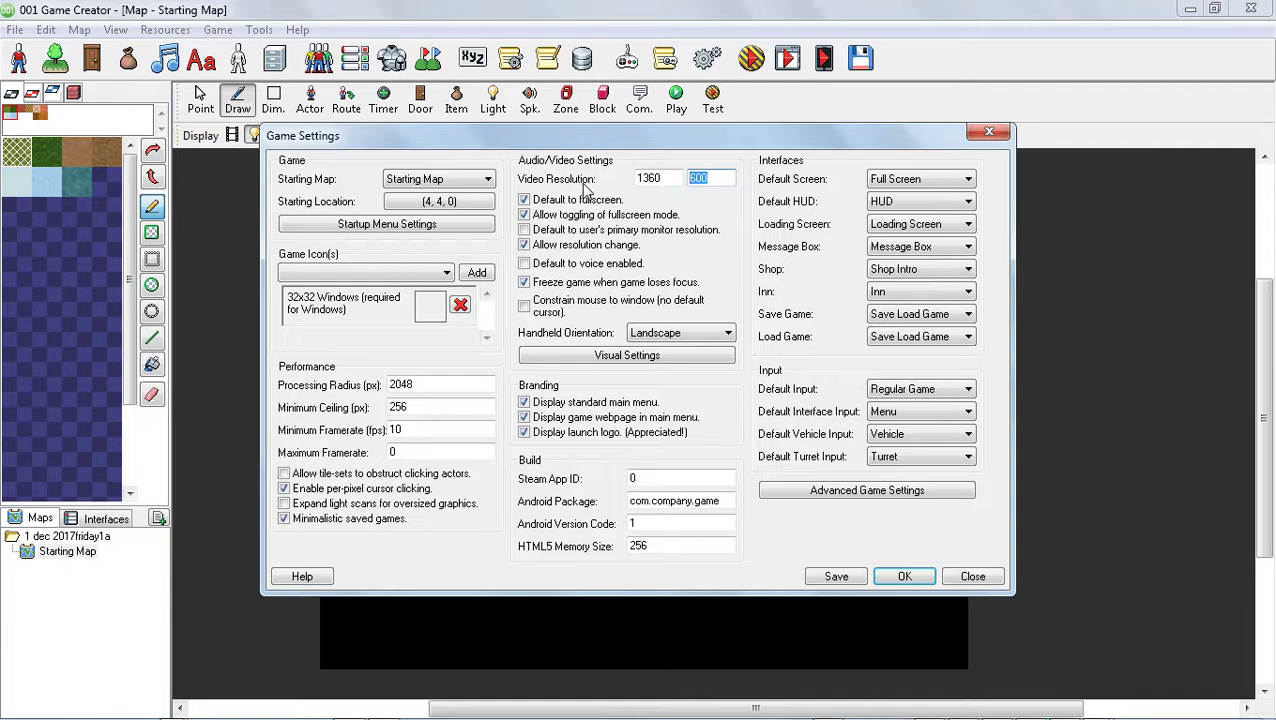
{"action": "type", "text": "768"}
{"action": "left_click", "coordinate": [523, 401]}
{"action": "left_click", "coordinate": [524, 417]}
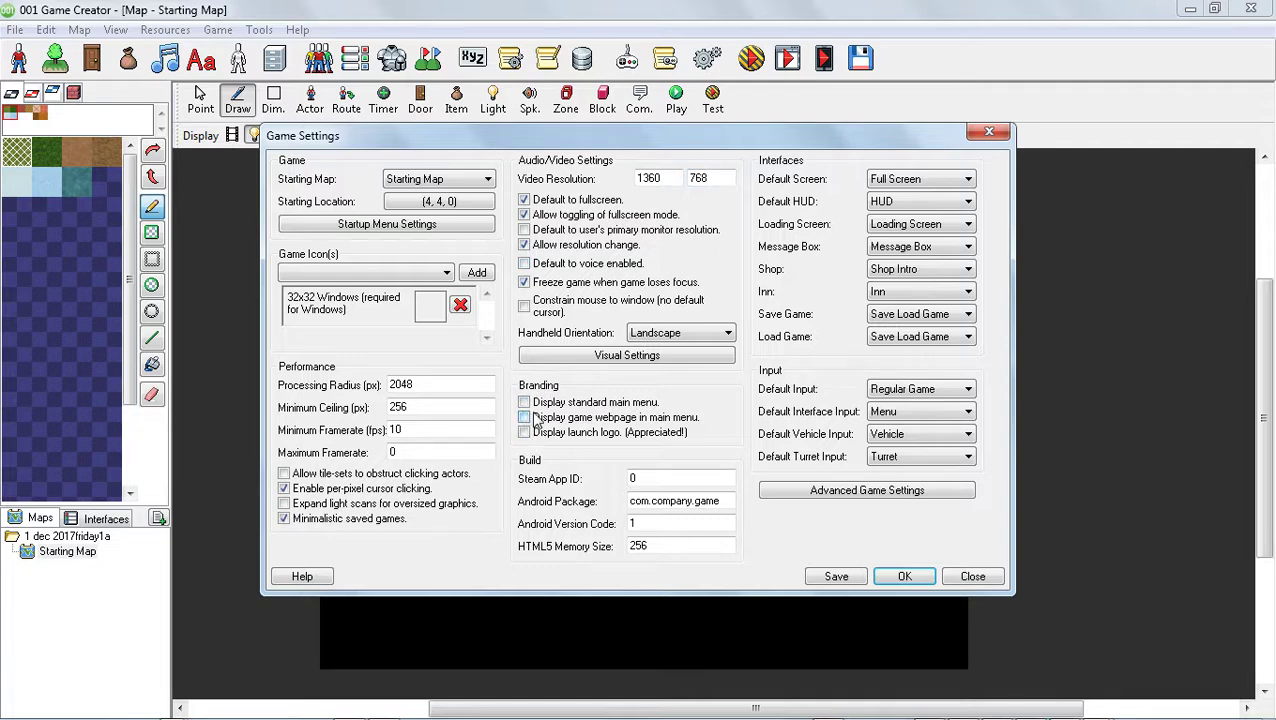
Set the Default HUD, Shop, Inn, Save Game and Load Game interfaces to (None) and accept the game settings
{"action": "left_click", "coordinate": [890, 205]}
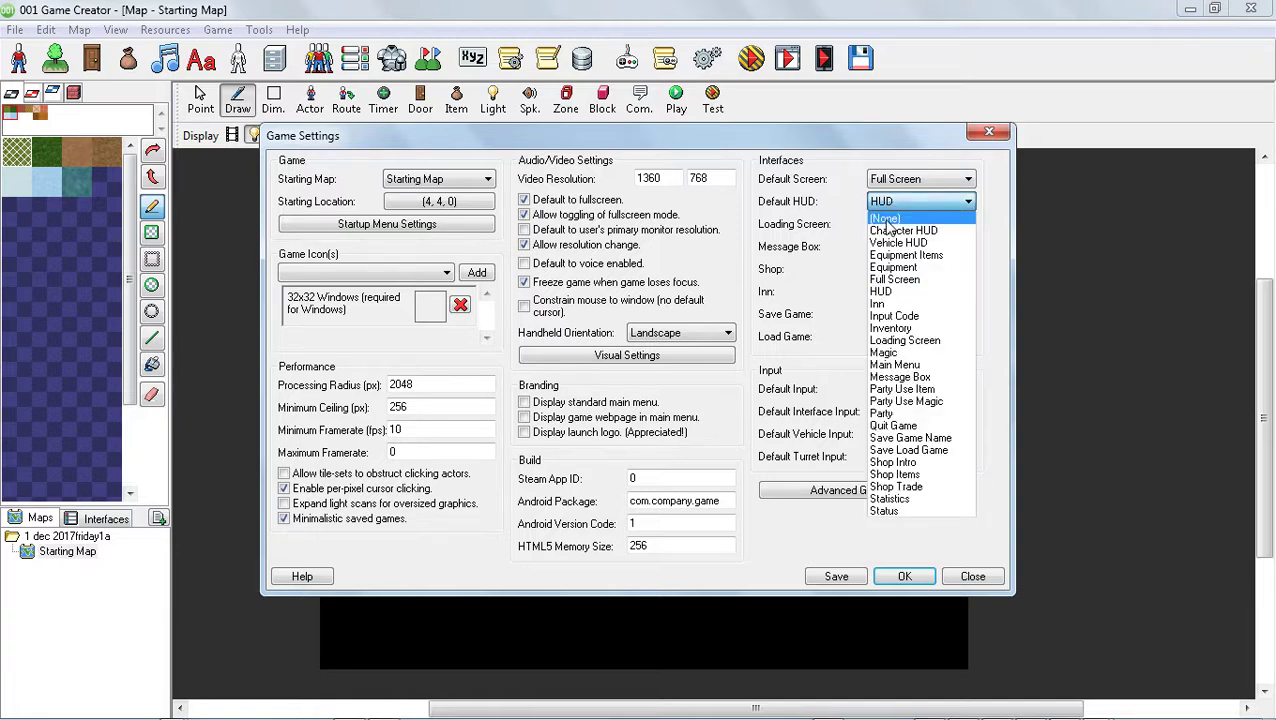
{"action": "left_click", "coordinate": [887, 214]}
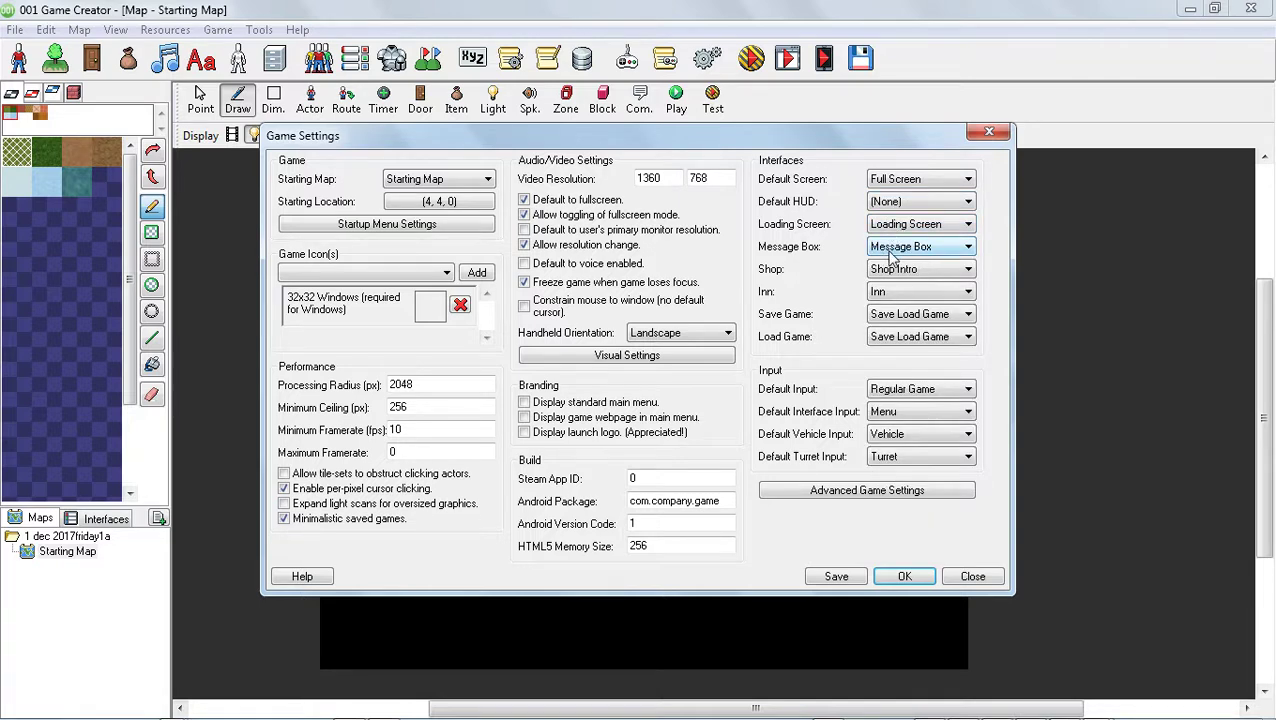
{"action": "left_click", "coordinate": [885, 272]}
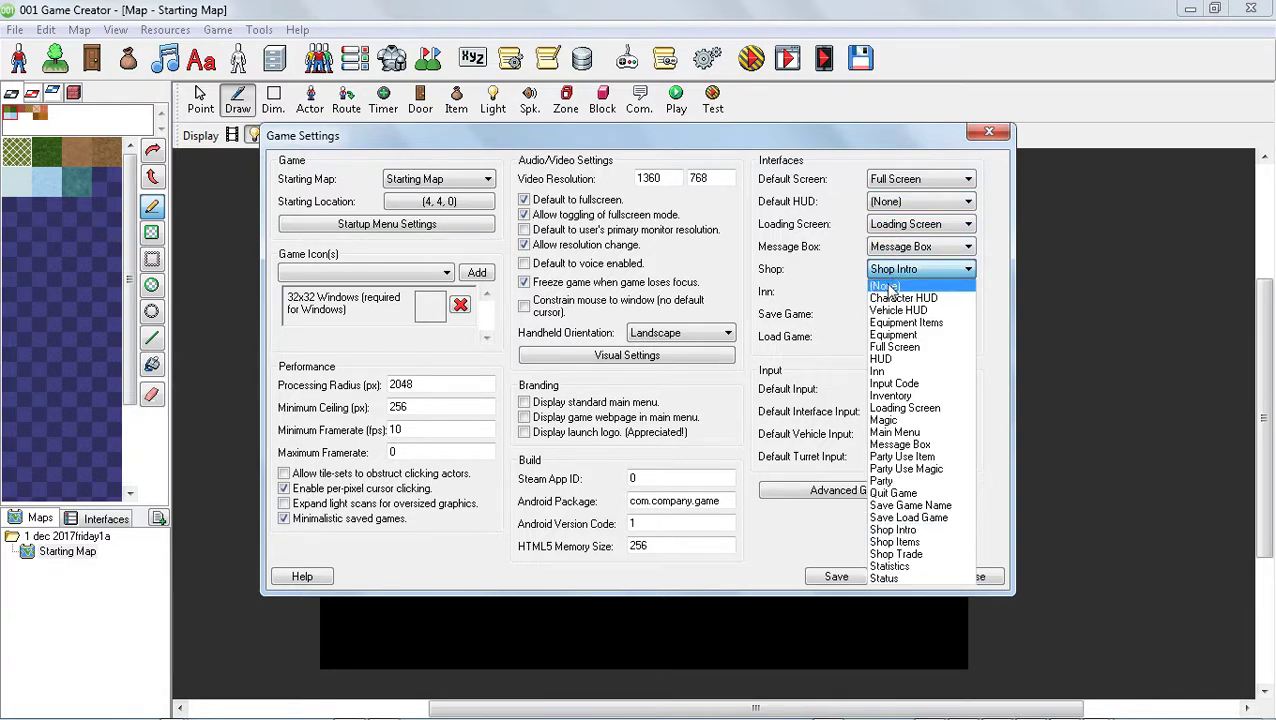
{"action": "left_click", "coordinate": [888, 287]}
{"action": "left_click", "coordinate": [890, 291]}
{"action": "left_click", "coordinate": [886, 307]}
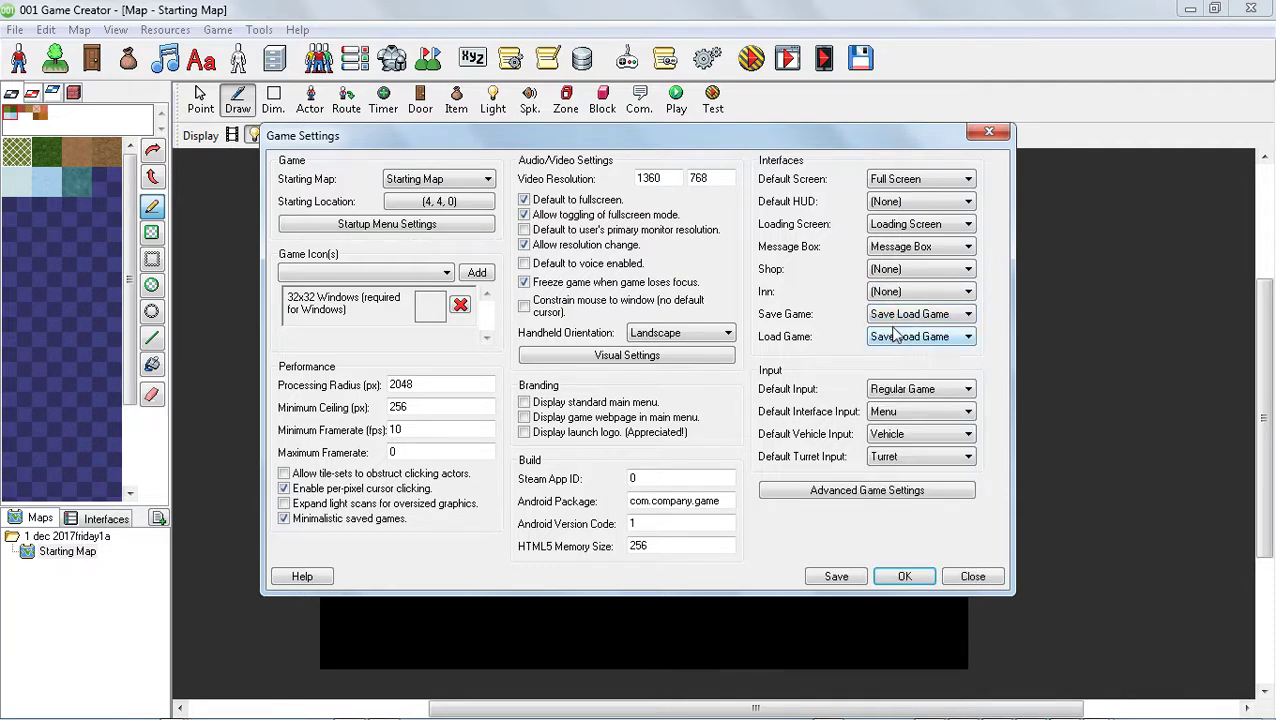
{"action": "left_click", "coordinate": [908, 314]}
{"action": "left_click", "coordinate": [885, 330]}
{"action": "left_click", "coordinate": [900, 337]}
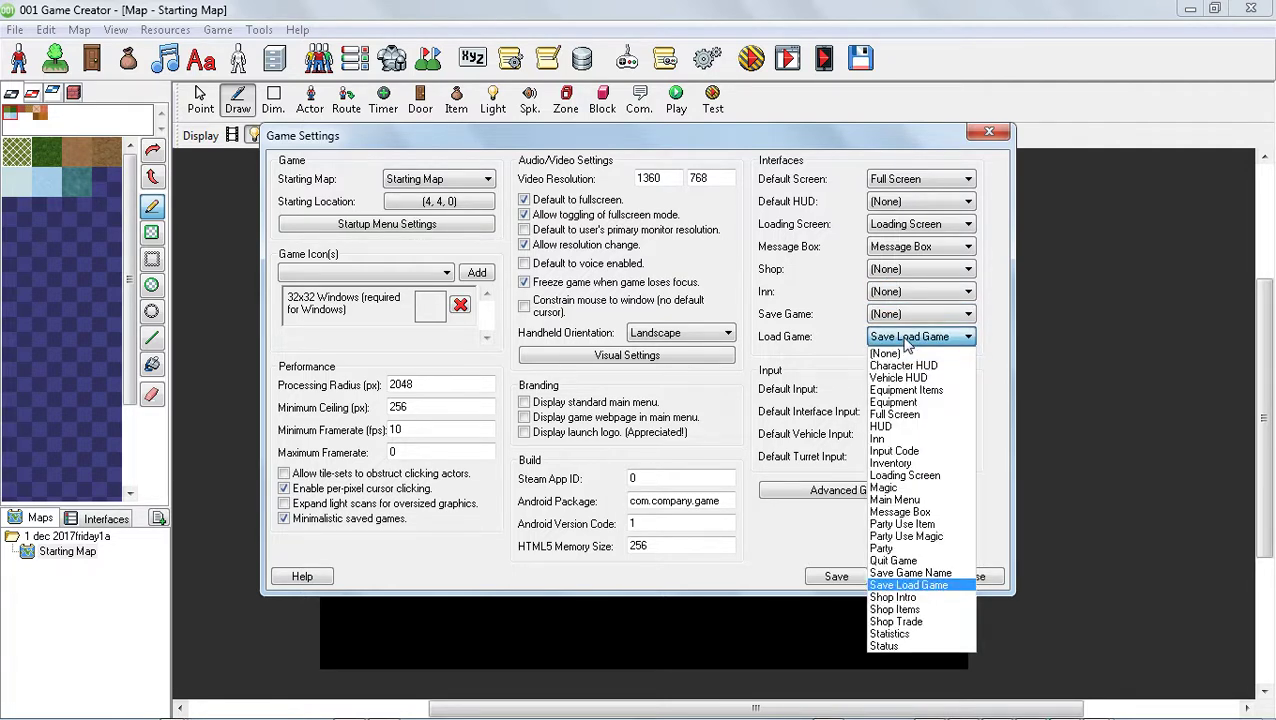
{"action": "left_click", "coordinate": [899, 354]}
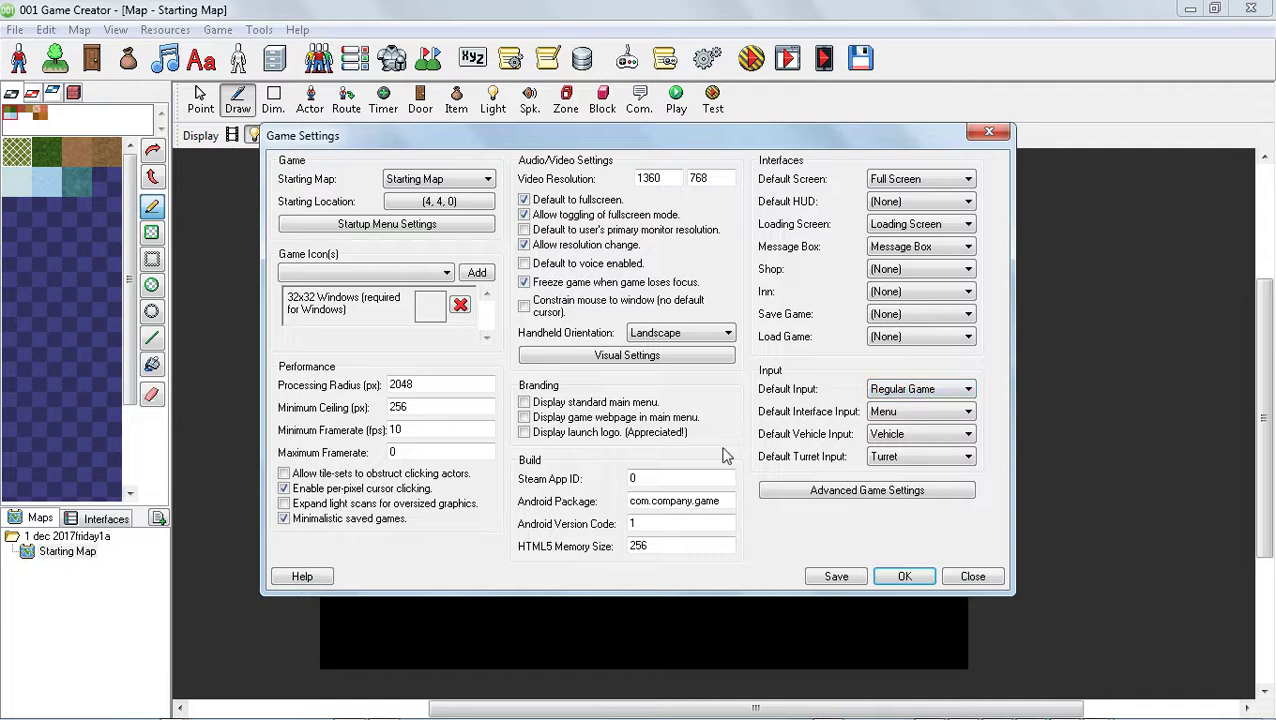
{"action": "left_click", "coordinate": [904, 576]}
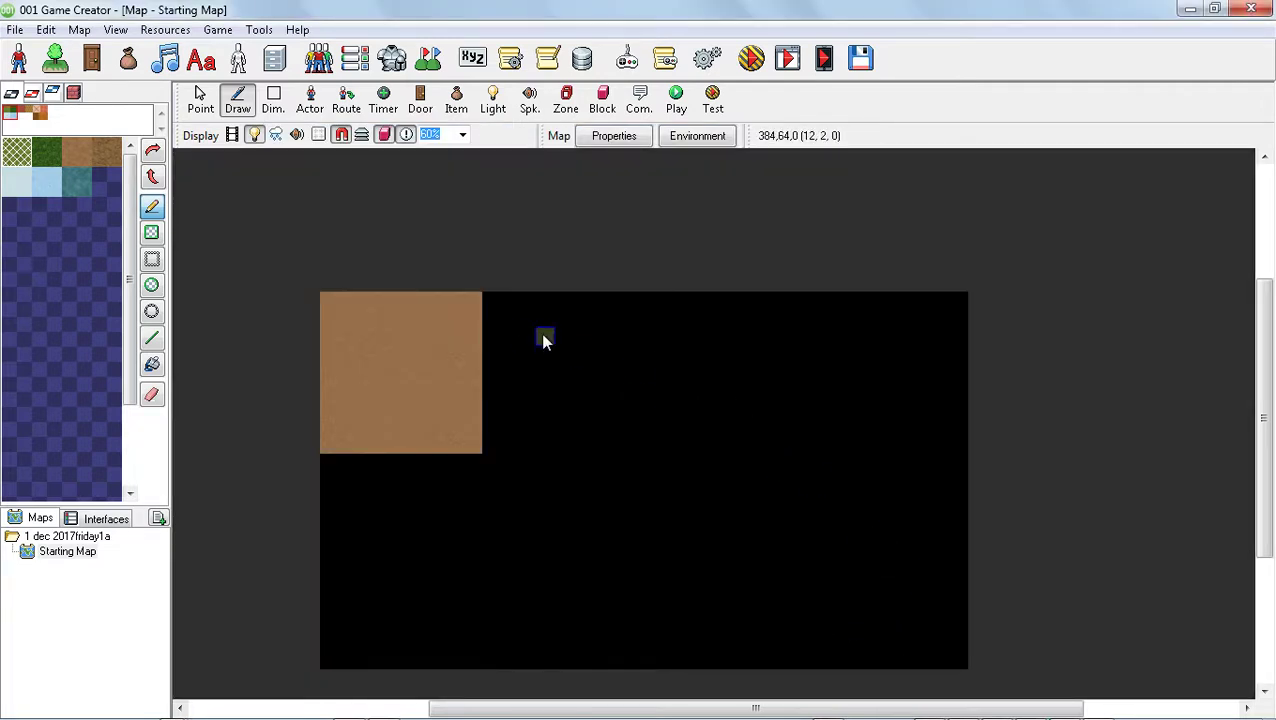
Save the map and launch a test of the game with the current testing options
{"action": "left_click", "coordinate": [751, 62]}
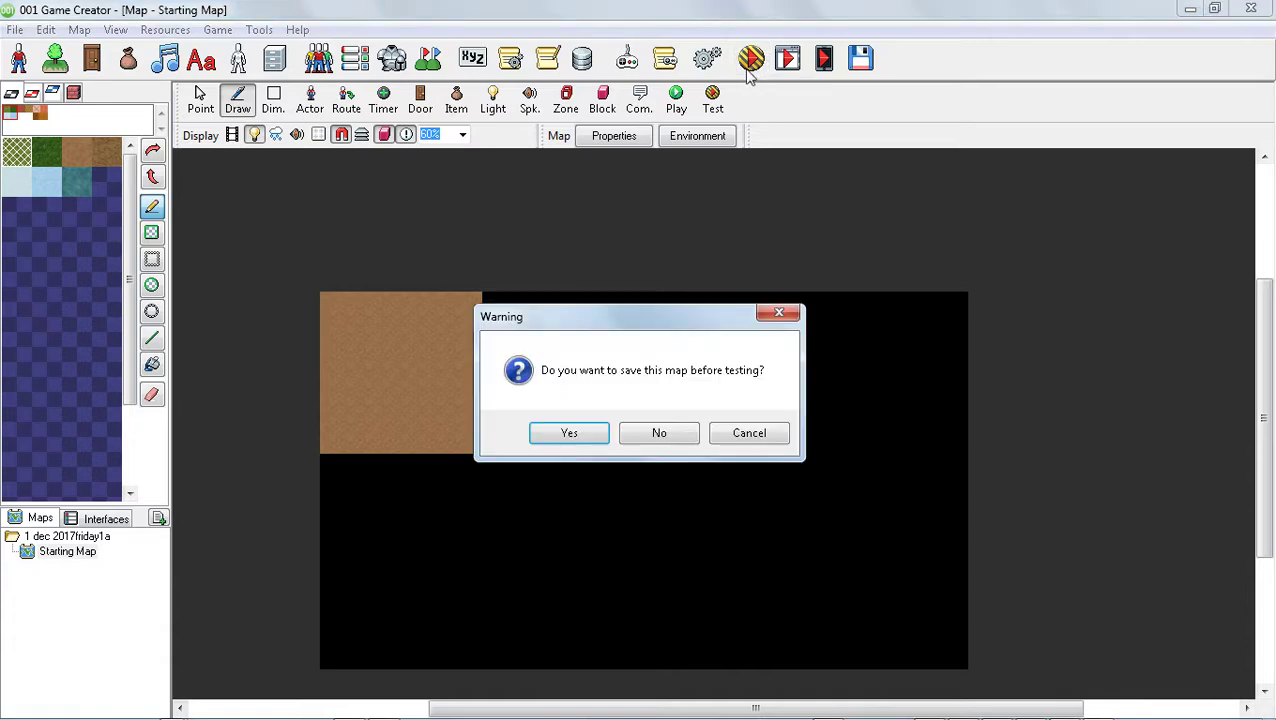
{"action": "left_click", "coordinate": [601, 431]}
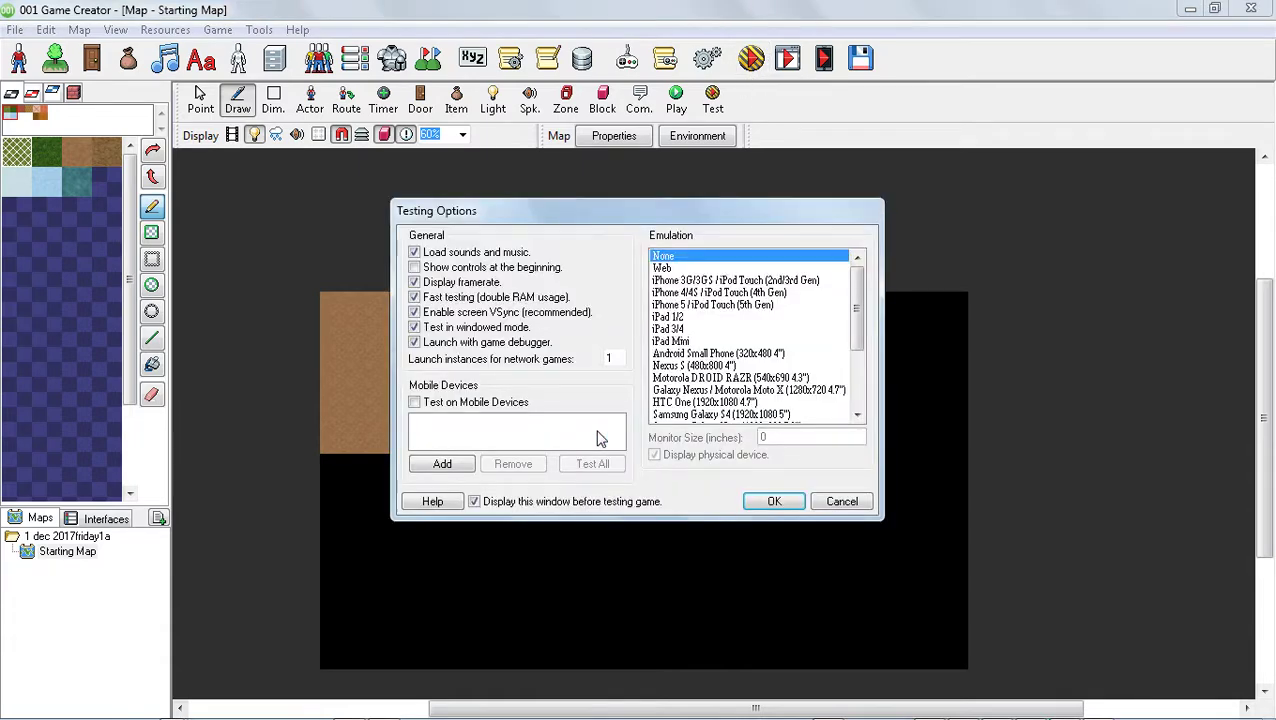
{"action": "left_click", "coordinate": [765, 501]}
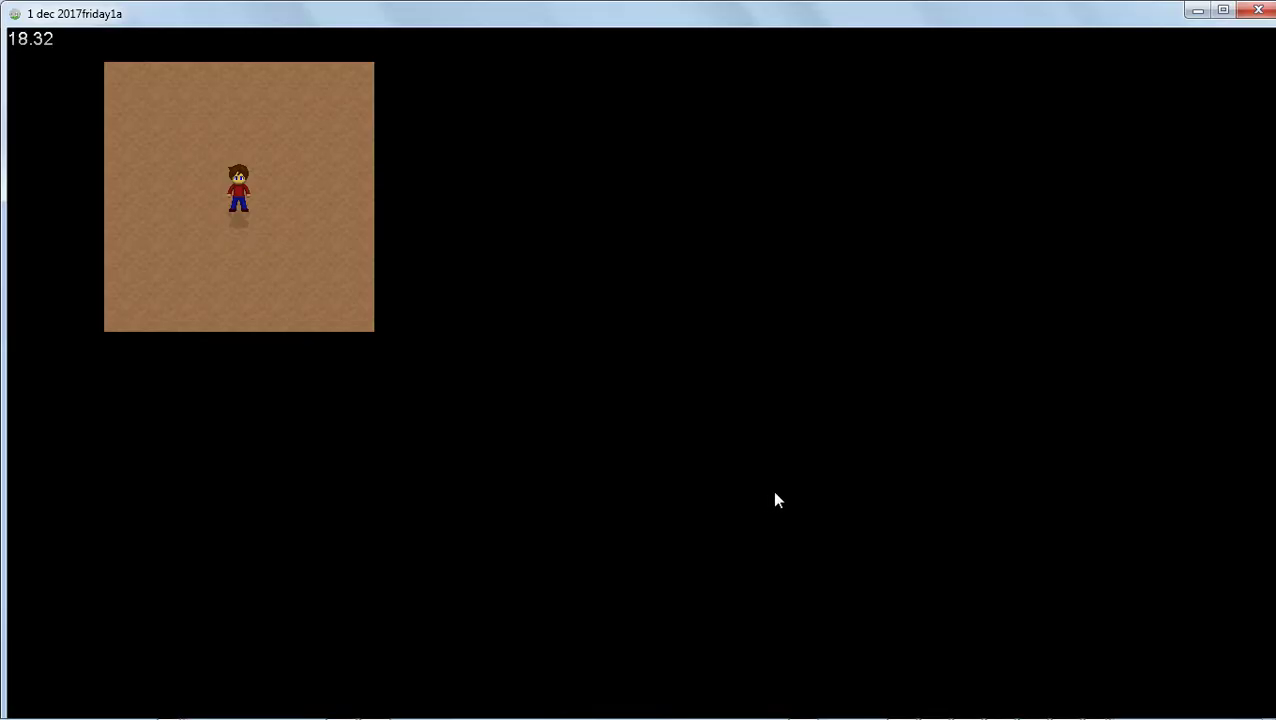
Walk the hero beyond the dirt floor, across the black area and partway back to test movement on the enlarged map
{"action": "key", "text": "Up"}
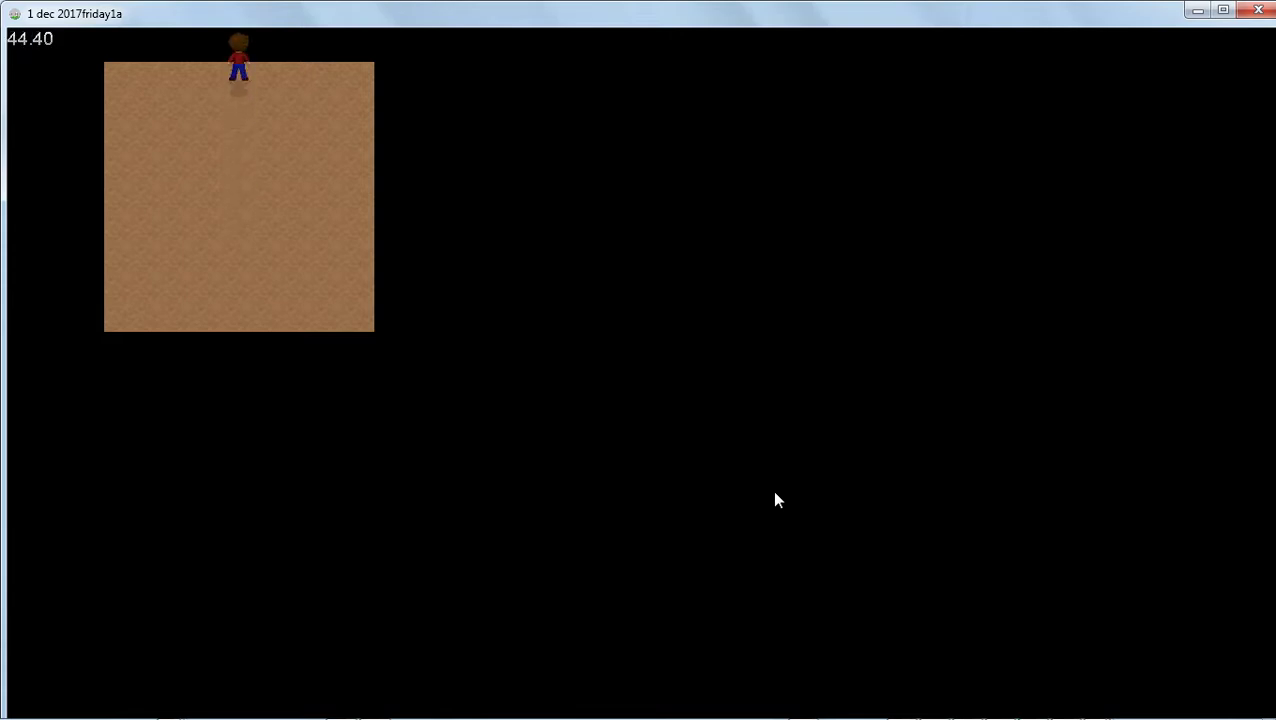
{"action": "key", "text": "Right"}
{"action": "key", "text": "Right"}
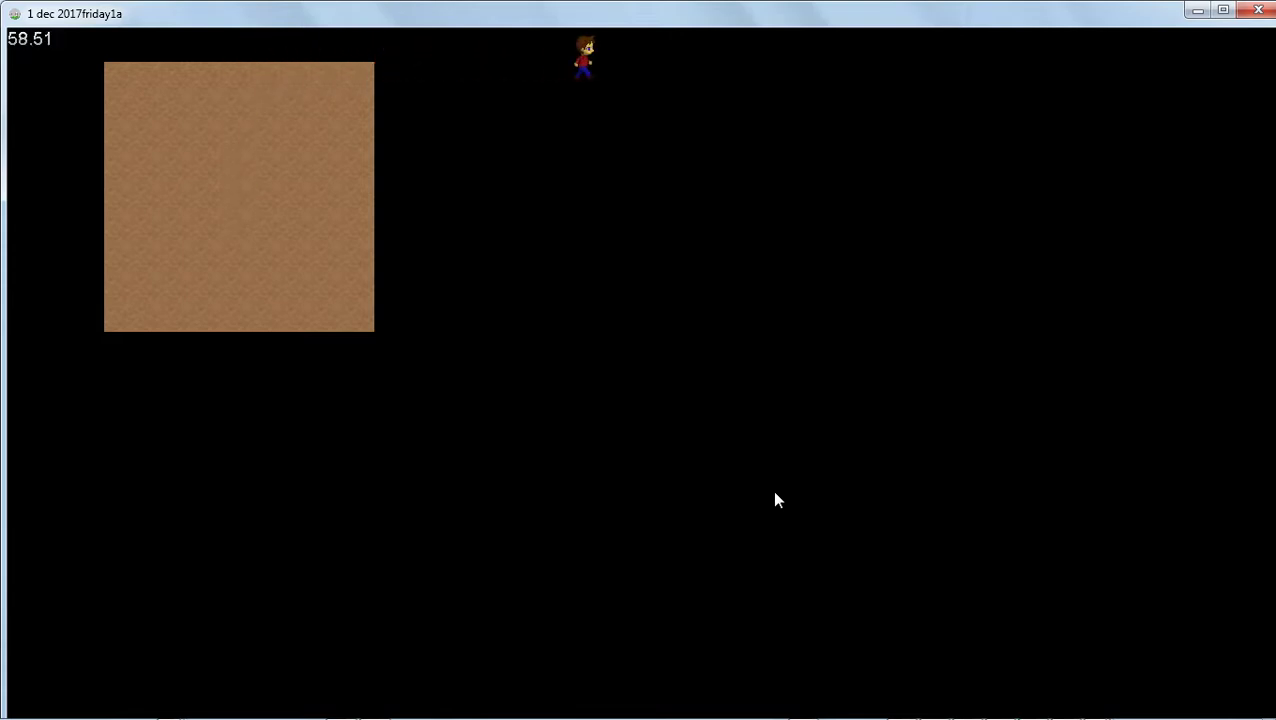
{"action": "key", "text": "Right"}
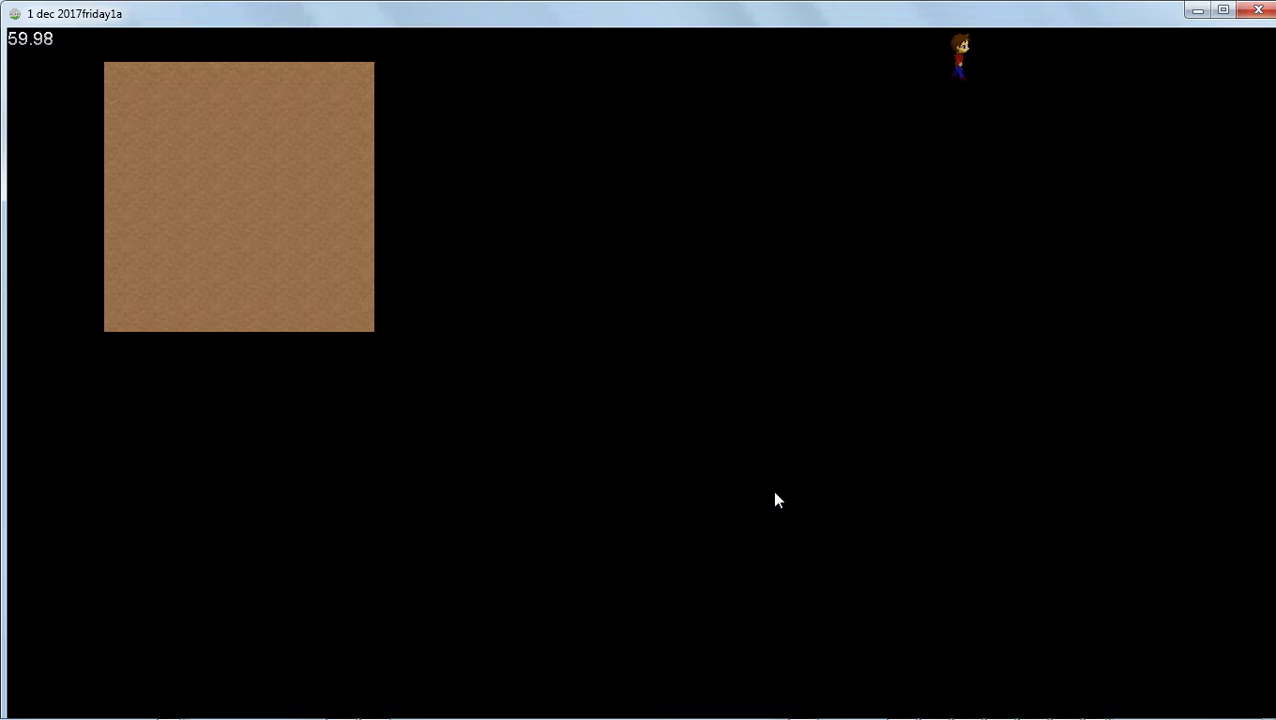
{"action": "key", "text": "Right"}
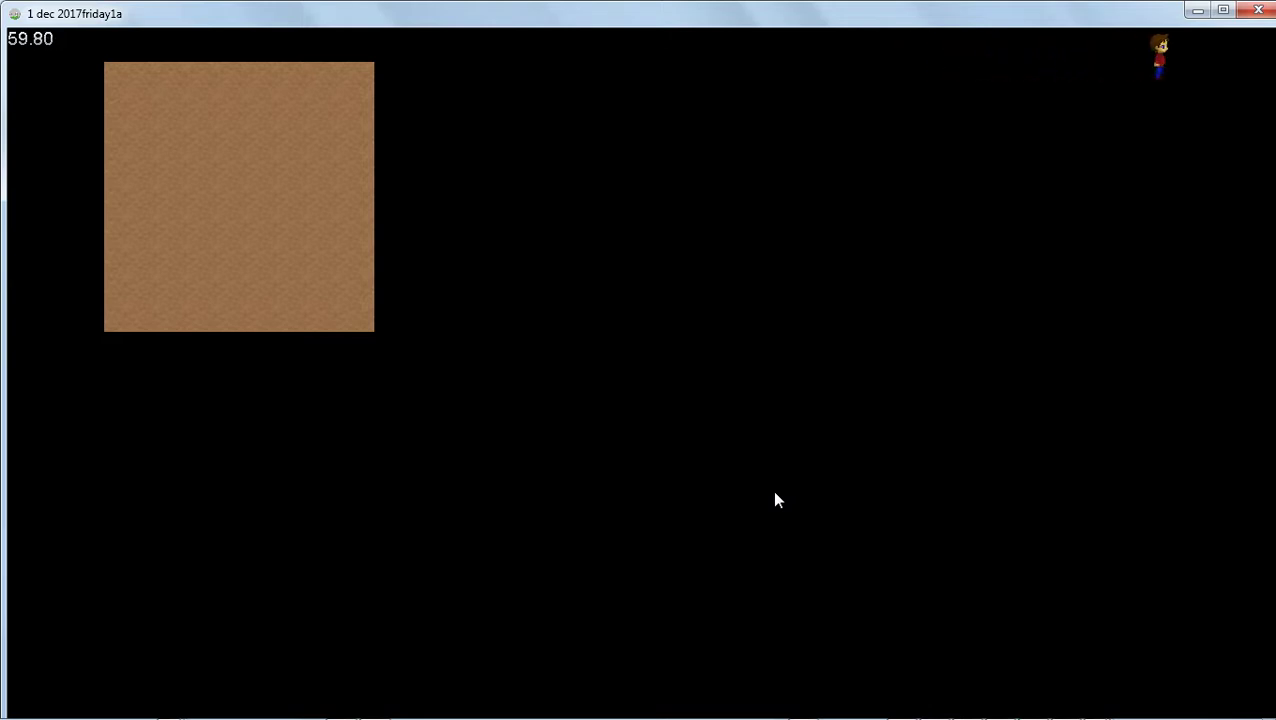
{"action": "key", "text": "Up"}
{"action": "key", "text": "Down"}
{"action": "key", "text": "Left"}
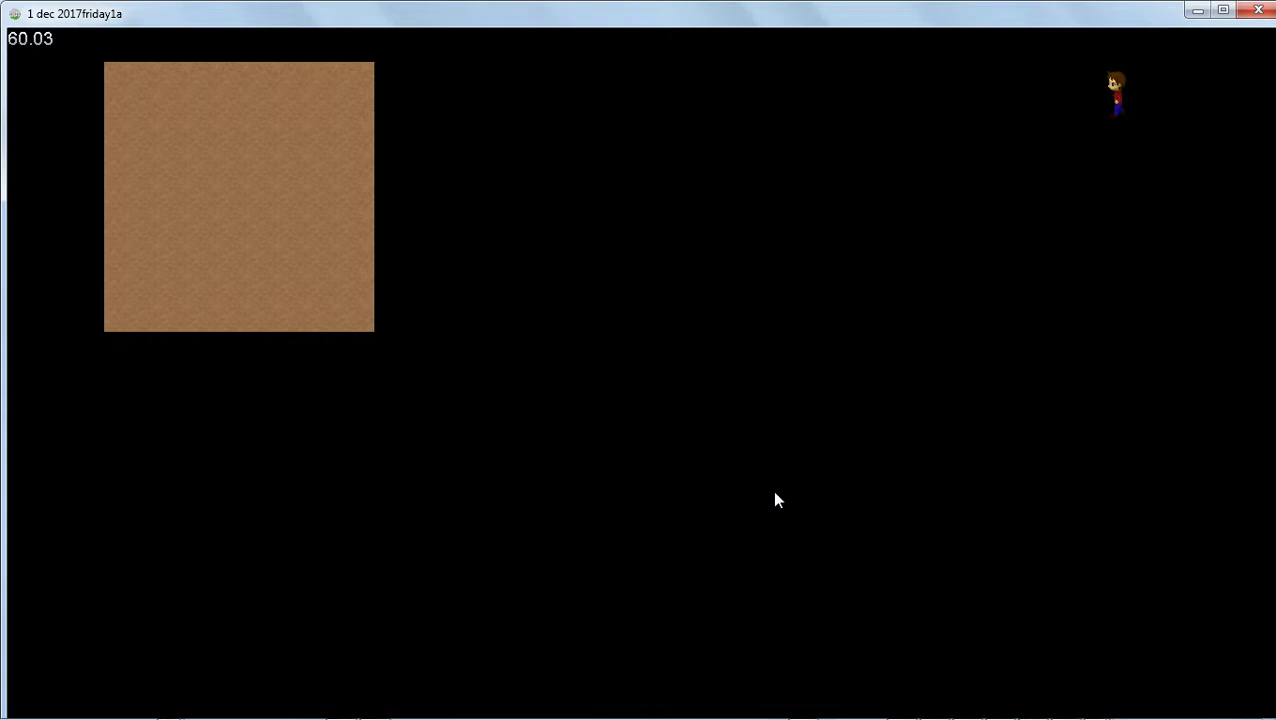
{"action": "key", "text": "Down"}
{"action": "key", "text": "Left"}
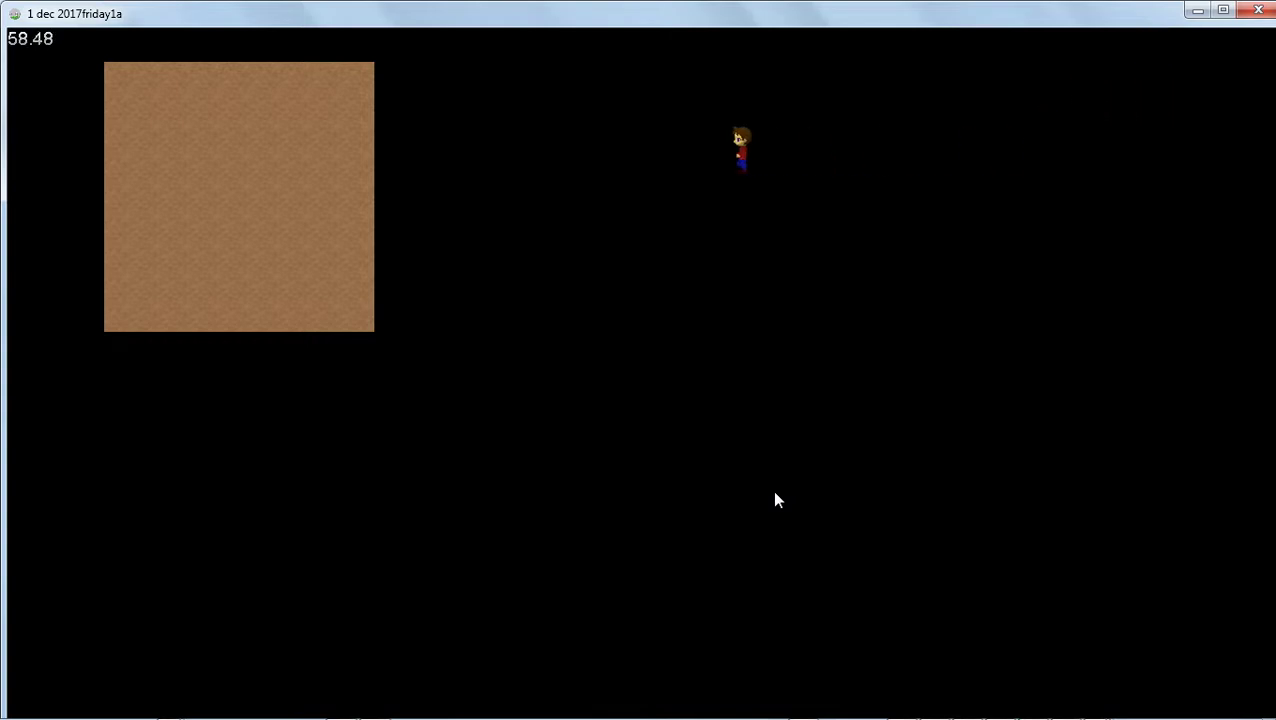
Quit the test game from its in-game menu and confirm quitting
{"action": "key", "text": "Escape"}
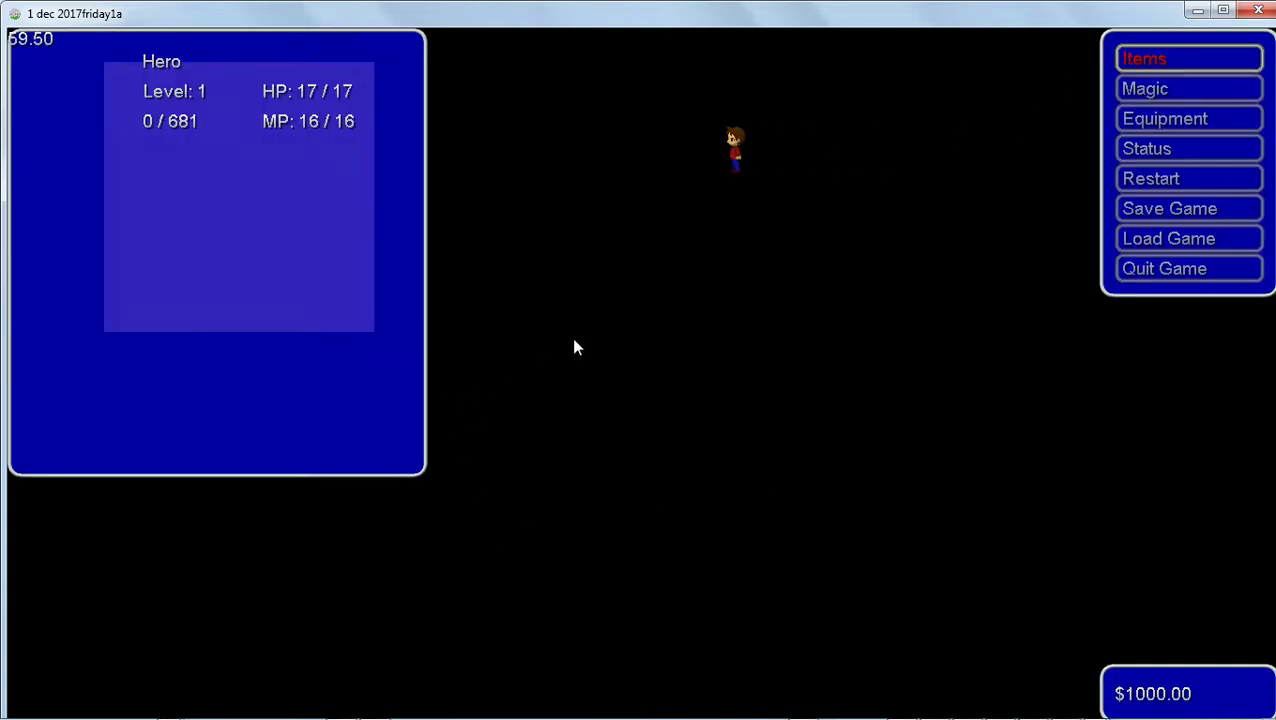
{"action": "left_click", "coordinate": [1160, 276]}
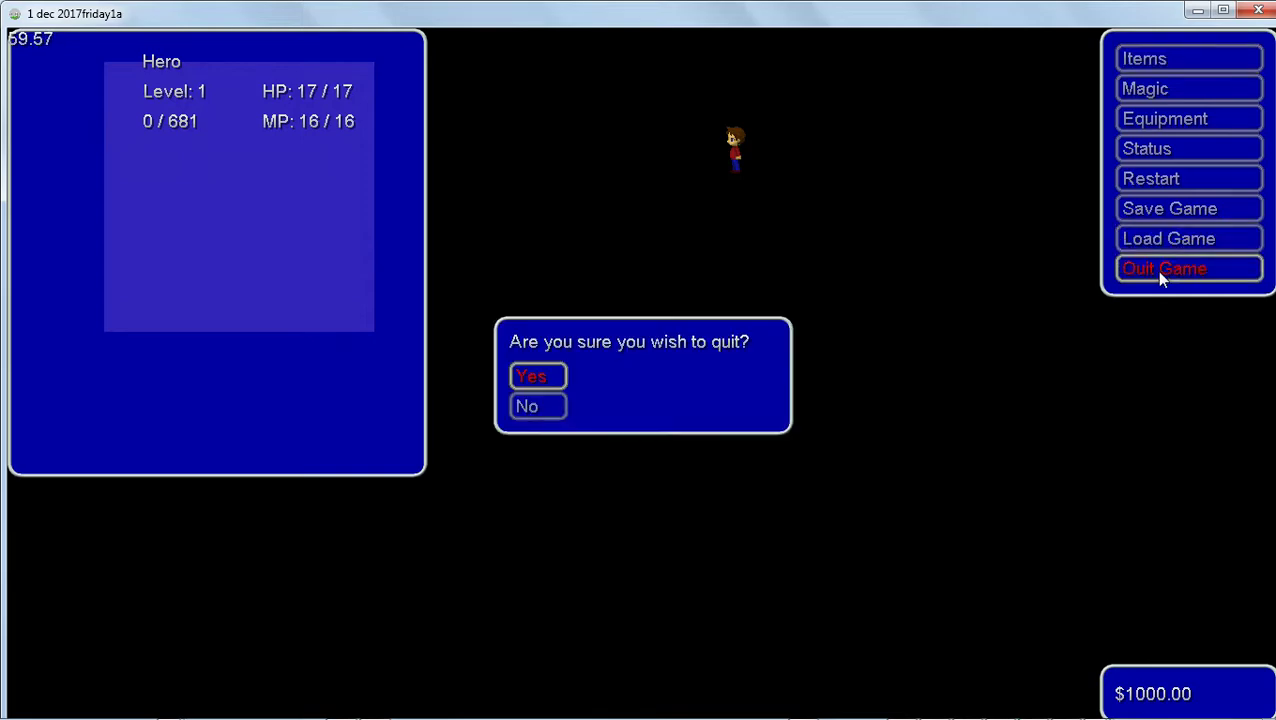
{"action": "left_click", "coordinate": [538, 377]}
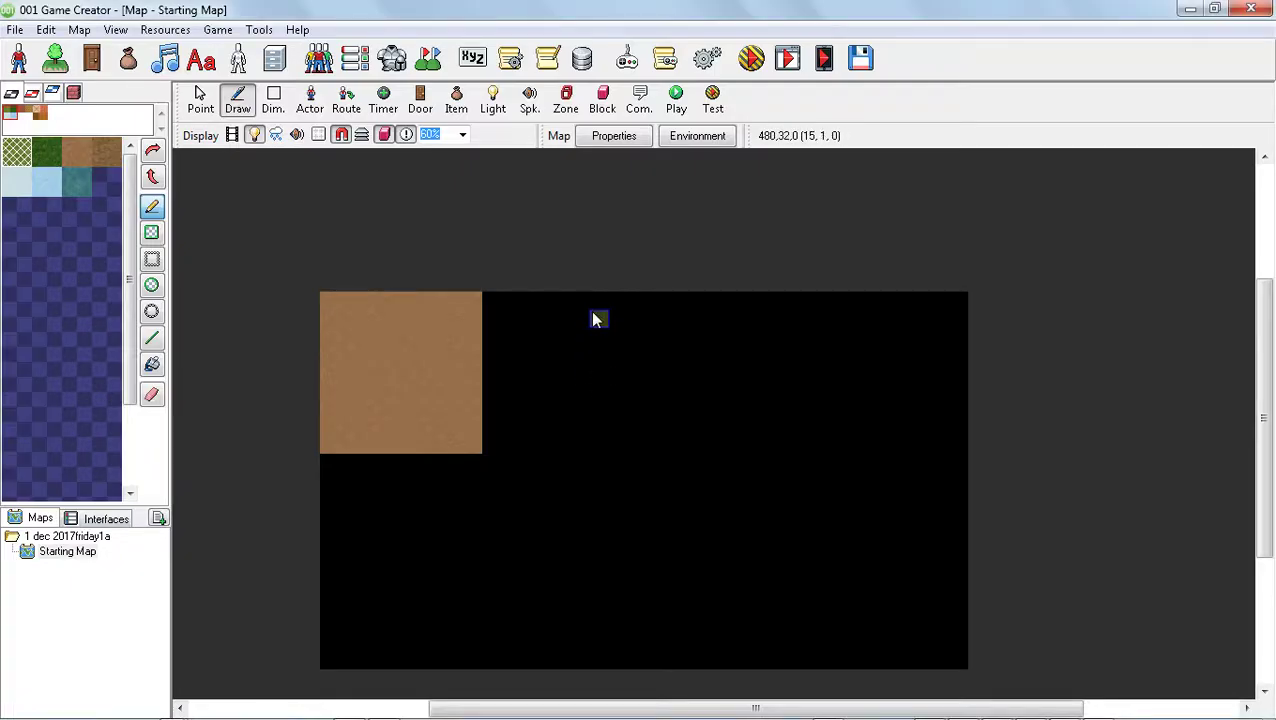
Erase the whole square of dirt floor tiles from the Starting Map
{"action": "left_click", "coordinate": [151, 394]}
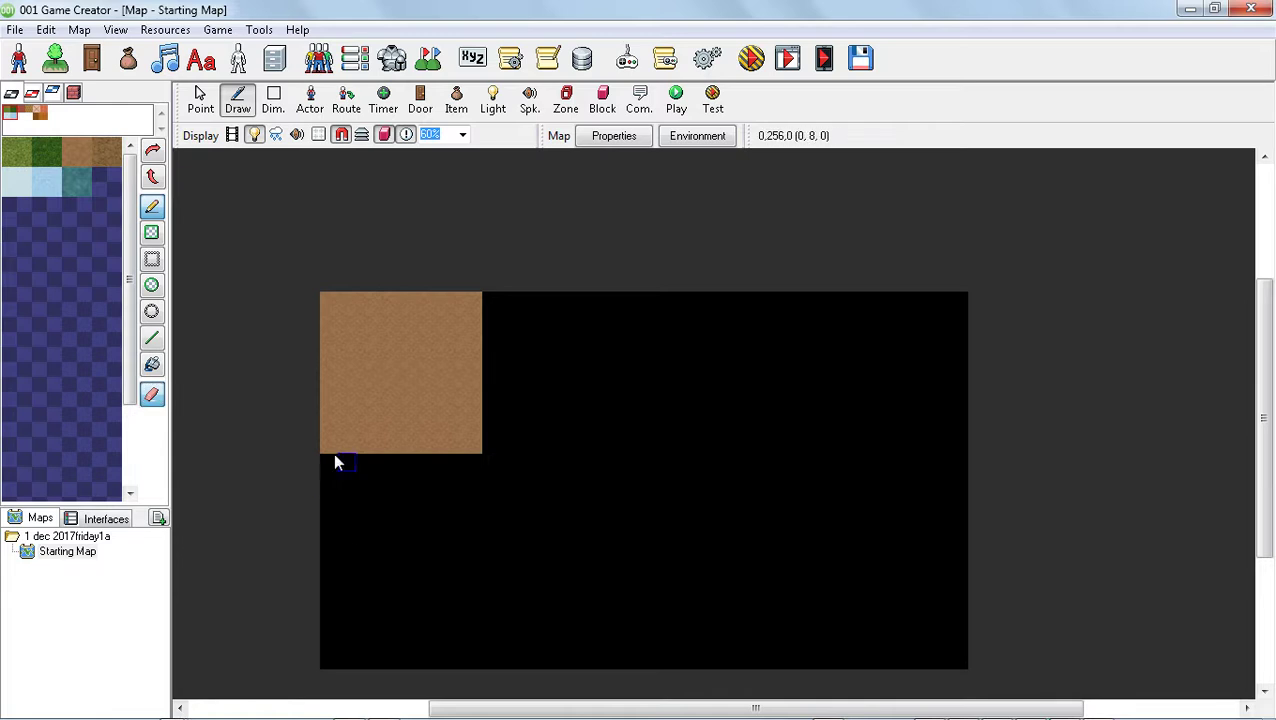
{"action": "mouse_move", "coordinate": [330, 451]}
{"action": "left_mouse_down"}
{"action": "mouse_move", "coordinate": [487, 441]}
{"action": "mouse_move", "coordinate": [315, 447]}
{"action": "mouse_move", "coordinate": [496, 438]}
{"action": "mouse_move", "coordinate": [342, 418]}
{"action": "mouse_move", "coordinate": [461, 393]}
{"action": "mouse_move", "coordinate": [310, 381]}
{"action": "mouse_move", "coordinate": [476, 370]}
{"action": "mouse_move", "coordinate": [307, 373]}
{"action": "mouse_move", "coordinate": [487, 359]}
{"action": "mouse_move", "coordinate": [305, 330]}
{"action": "mouse_move", "coordinate": [539, 331]}
{"action": "mouse_move", "coordinate": [356, 319]}
{"action": "mouse_move", "coordinate": [541, 307]}
{"action": "left_mouse_up"}
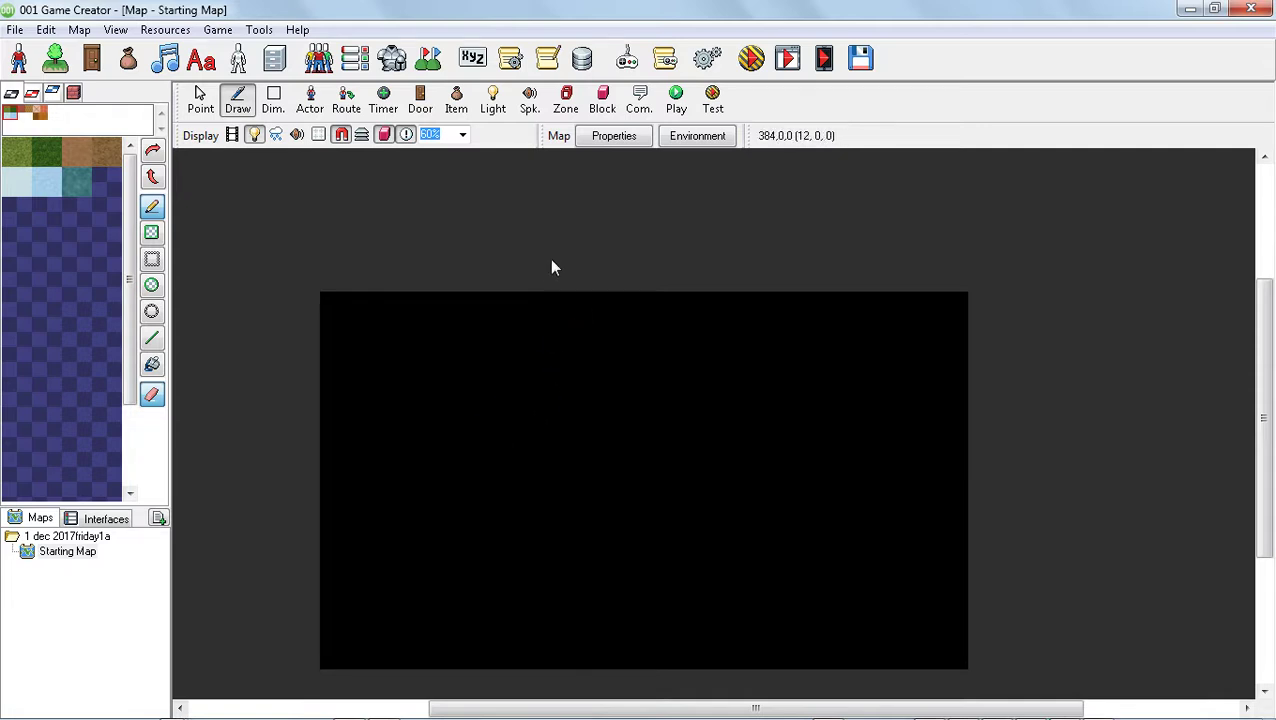
Open the Regular Game input set in the Input Triggers resource and go to the end of its control combinations
{"action": "left_click", "coordinate": [218, 29]}
{"action": "mouse_move", "coordinate": [170, 30]}
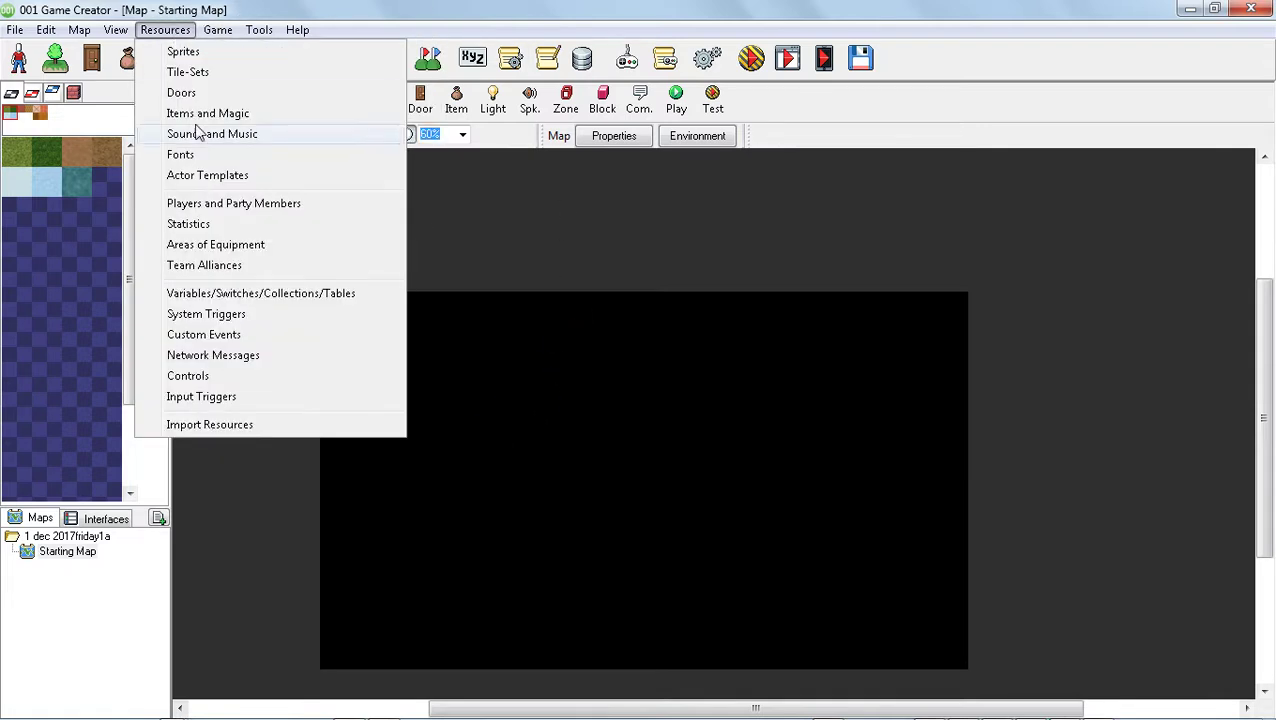
{"action": "left_click", "coordinate": [231, 398]}
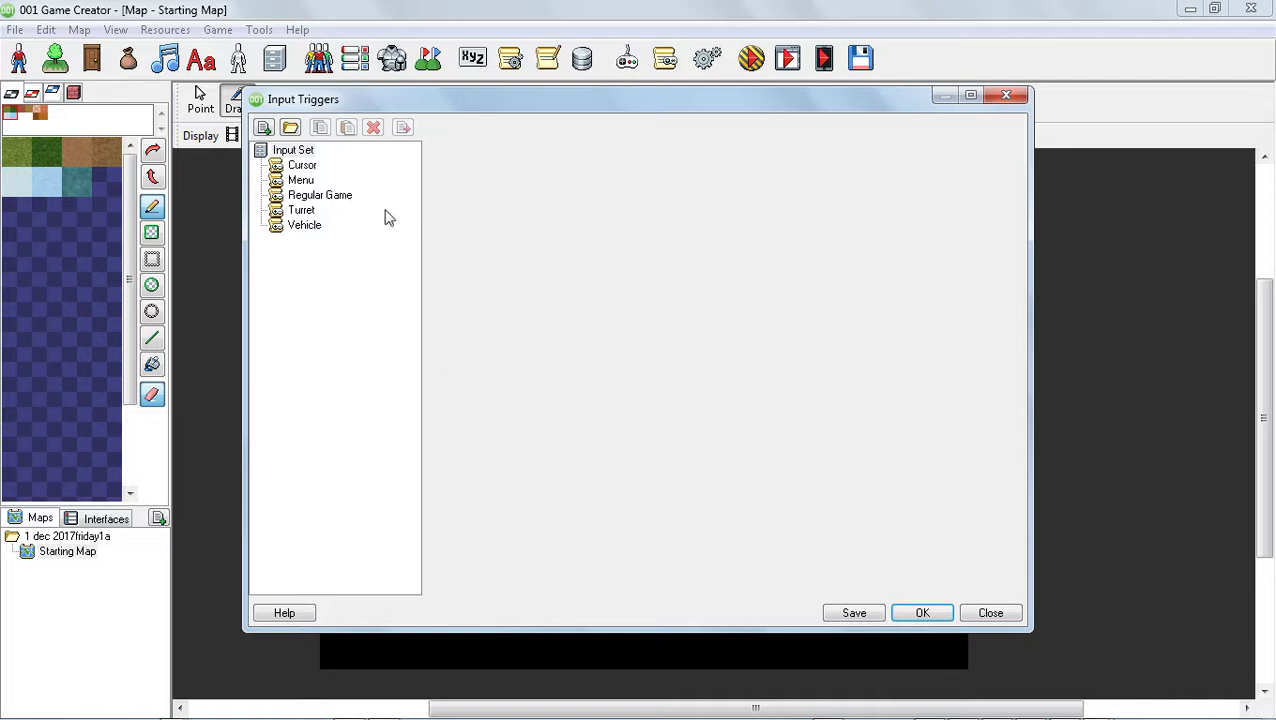
{"action": "left_click", "coordinate": [325, 196]}
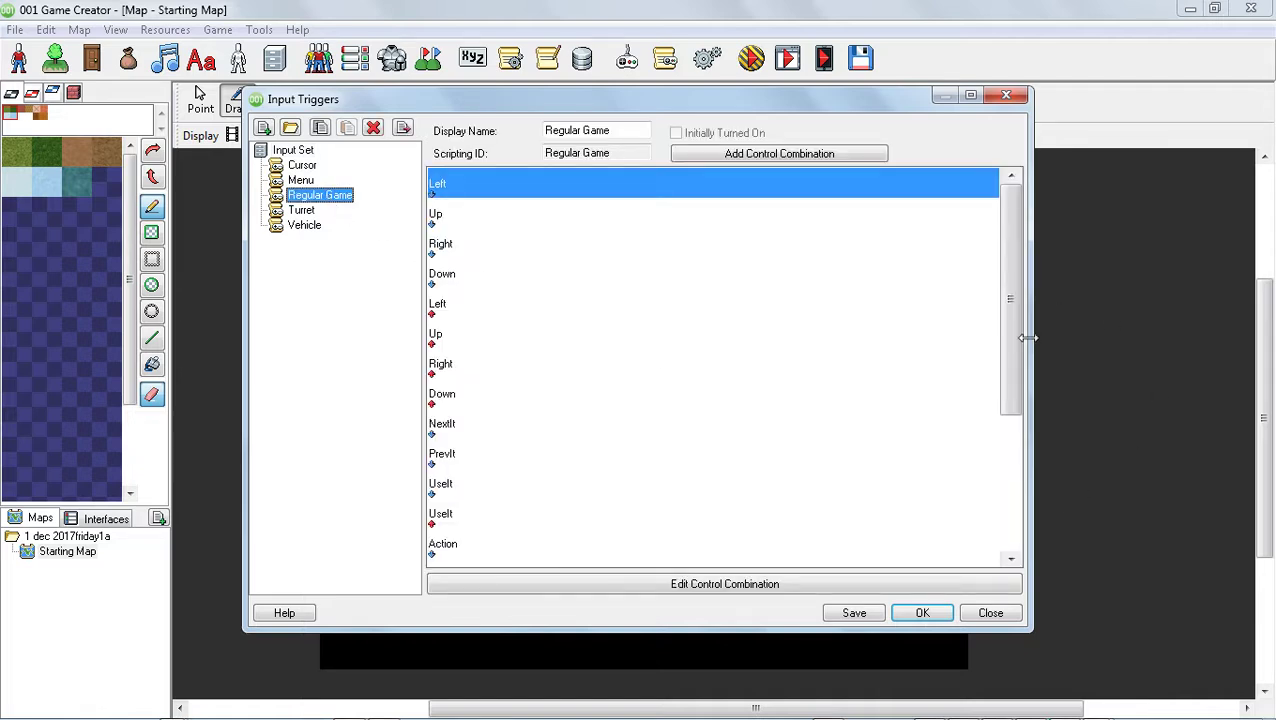
{"action": "left_click_drag", "start_coordinate": [1014, 340], "coordinate": [1024, 545]}
{"action": "left_click", "coordinate": [715, 588]}
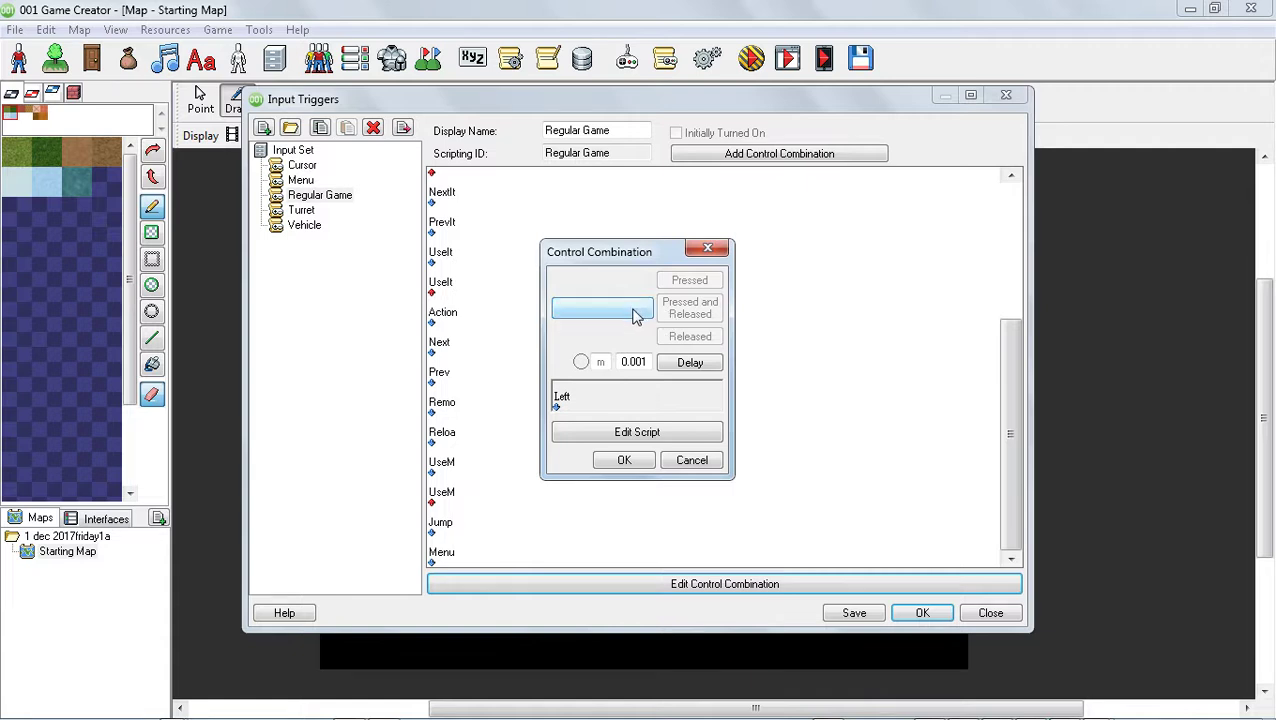
{"action": "left_click", "coordinate": [634, 316]}
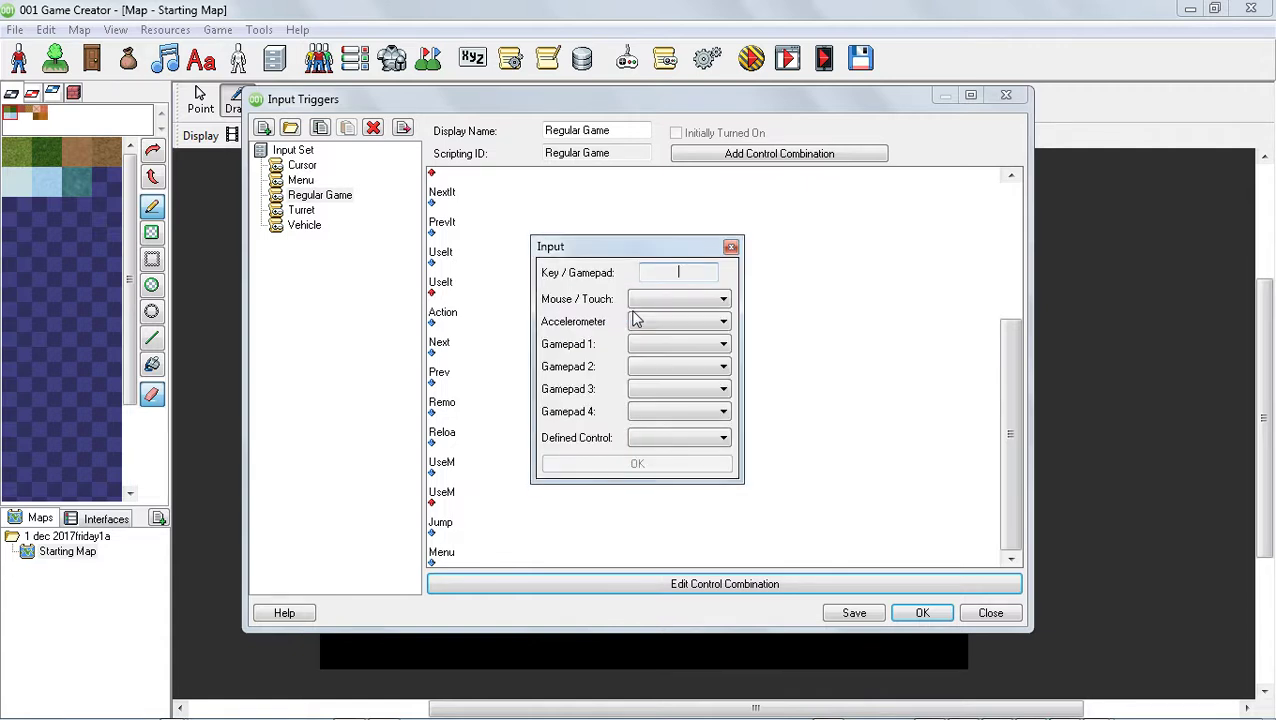
{"action": "key", "text": "Escape"}
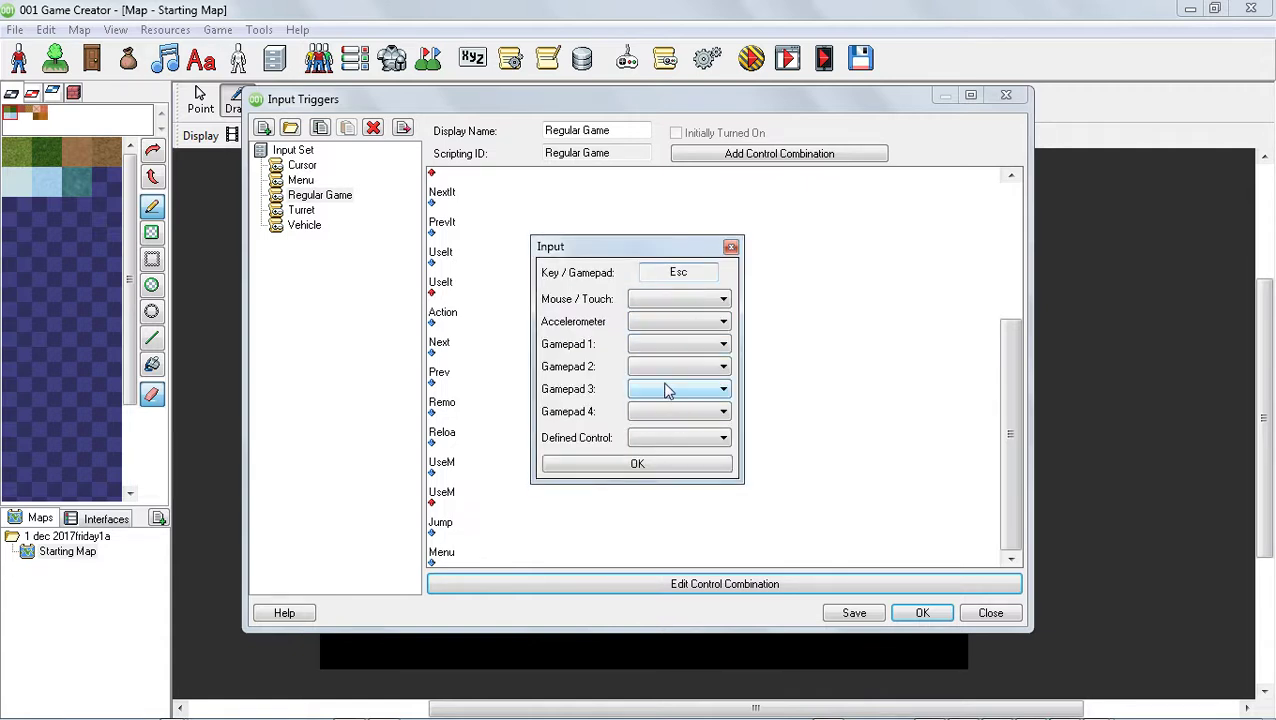
{"action": "left_click", "coordinate": [641, 465]}
{"action": "left_click", "coordinate": [690, 310]}
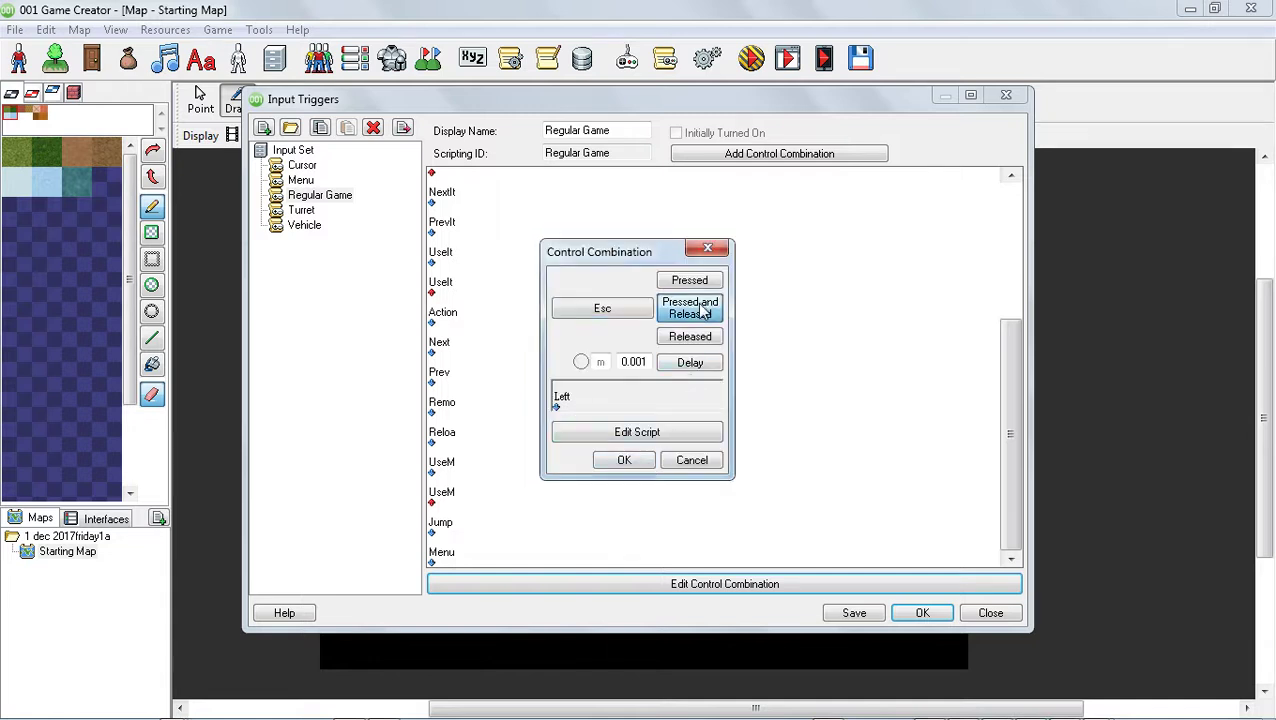
{"action": "left_click", "coordinate": [696, 459]}
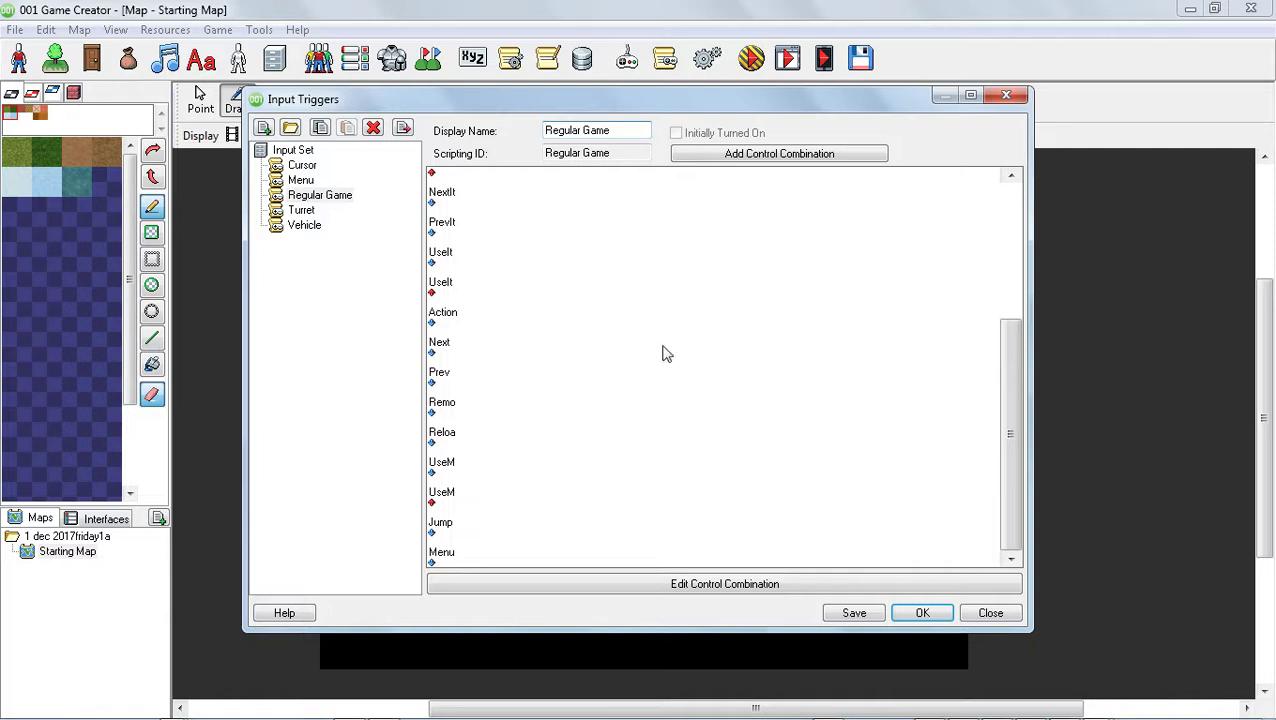
Add a new control combination to the Regular Game input set that uses Esc as Pressed and Released
{"action": "left_click", "coordinate": [754, 158]}
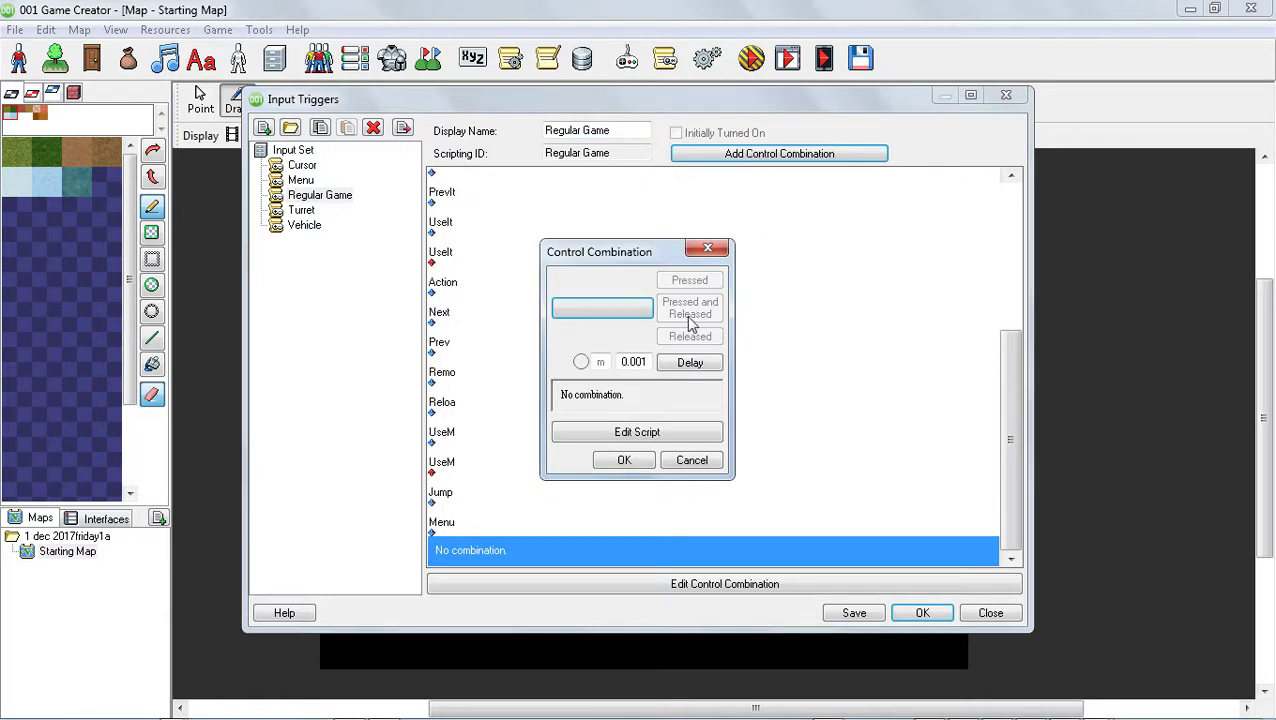
{"action": "left_click", "coordinate": [621, 310]}
{"action": "key", "text": "Escape"}
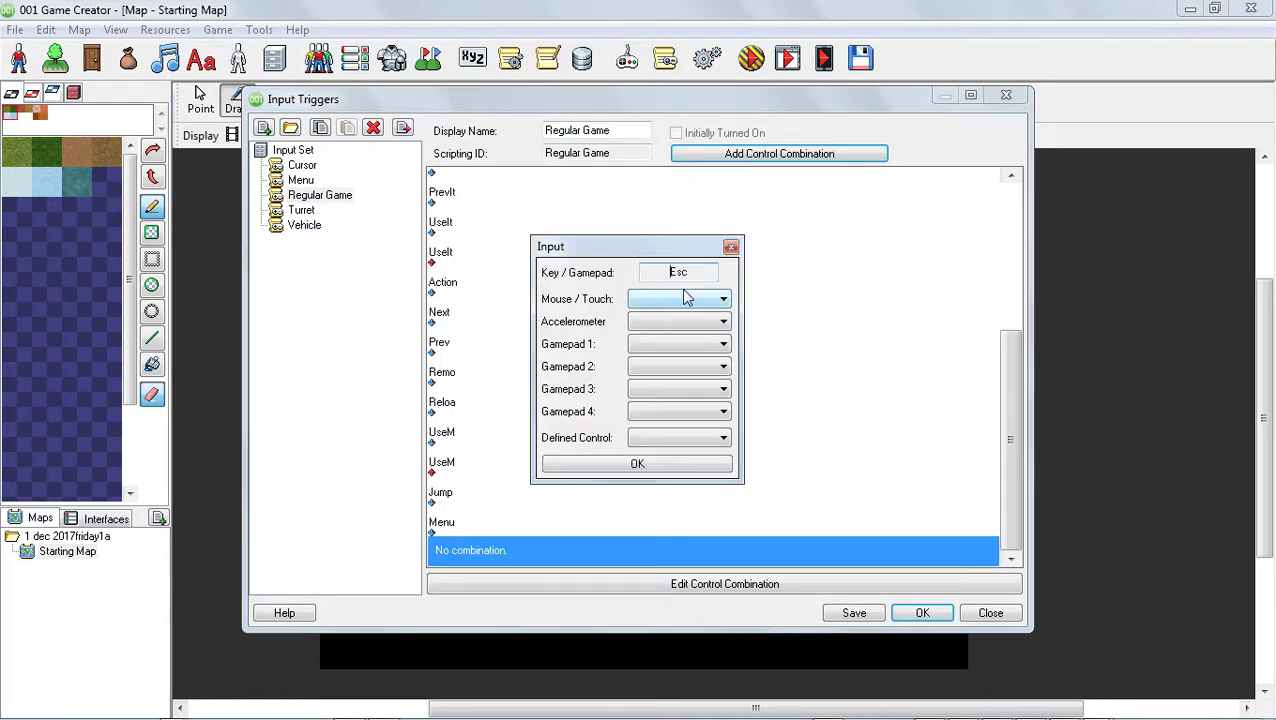
{"action": "left_click", "coordinate": [640, 464]}
{"action": "left_click", "coordinate": [712, 316]}
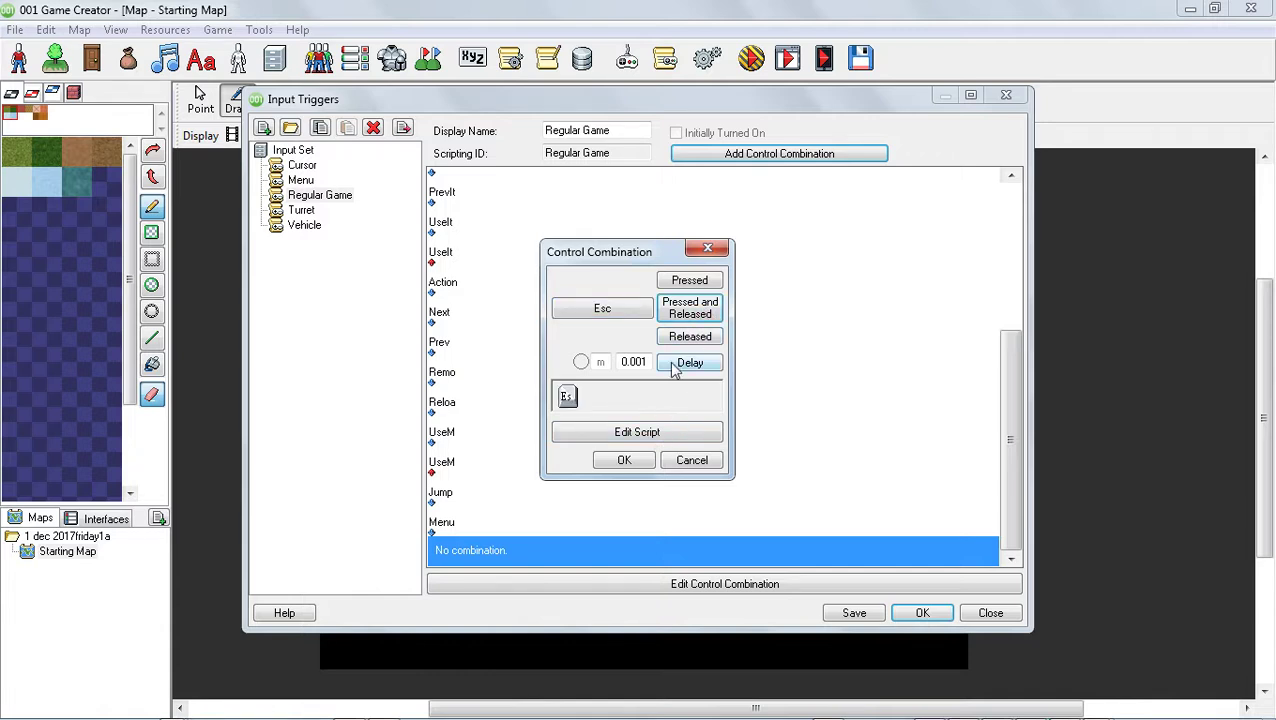
Switch the Esc combination's script to text mode, enter Quit as its code and accept the script
{"action": "left_click", "coordinate": [650, 431]}
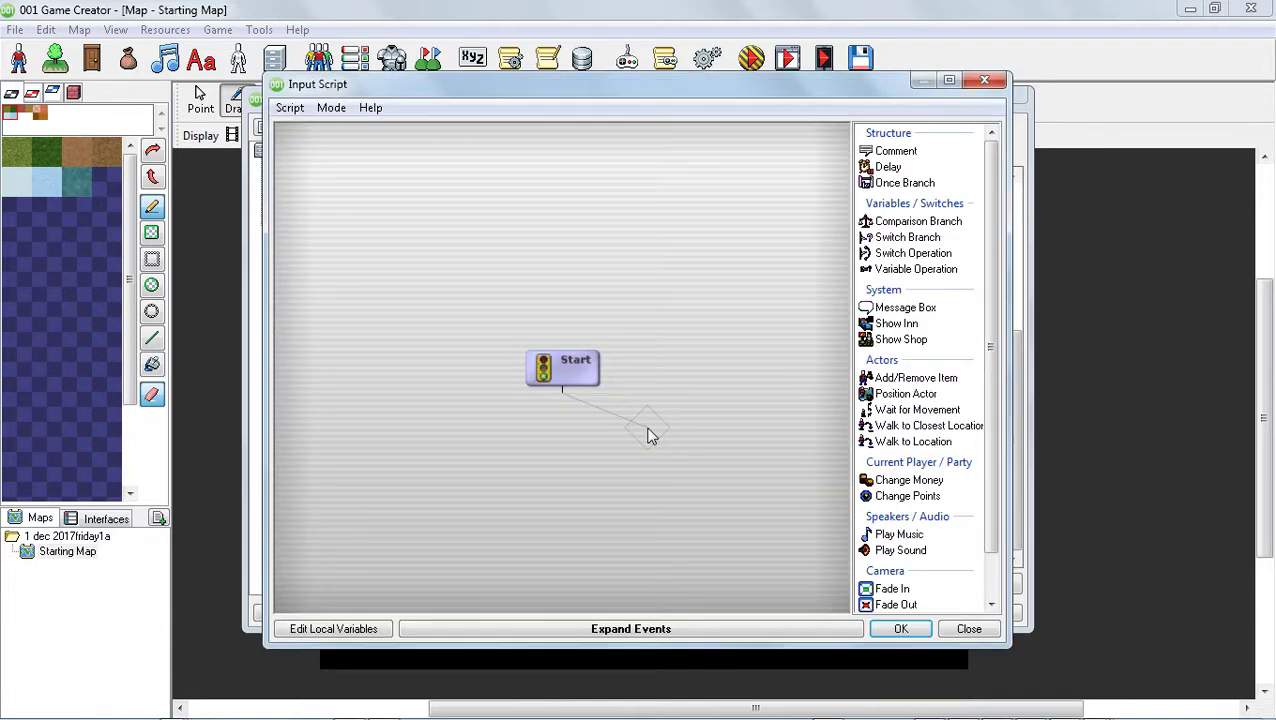
{"action": "left_click", "coordinate": [334, 108]}
{"action": "left_click", "coordinate": [354, 151]}
{"action": "left_click", "coordinate": [384, 206]}
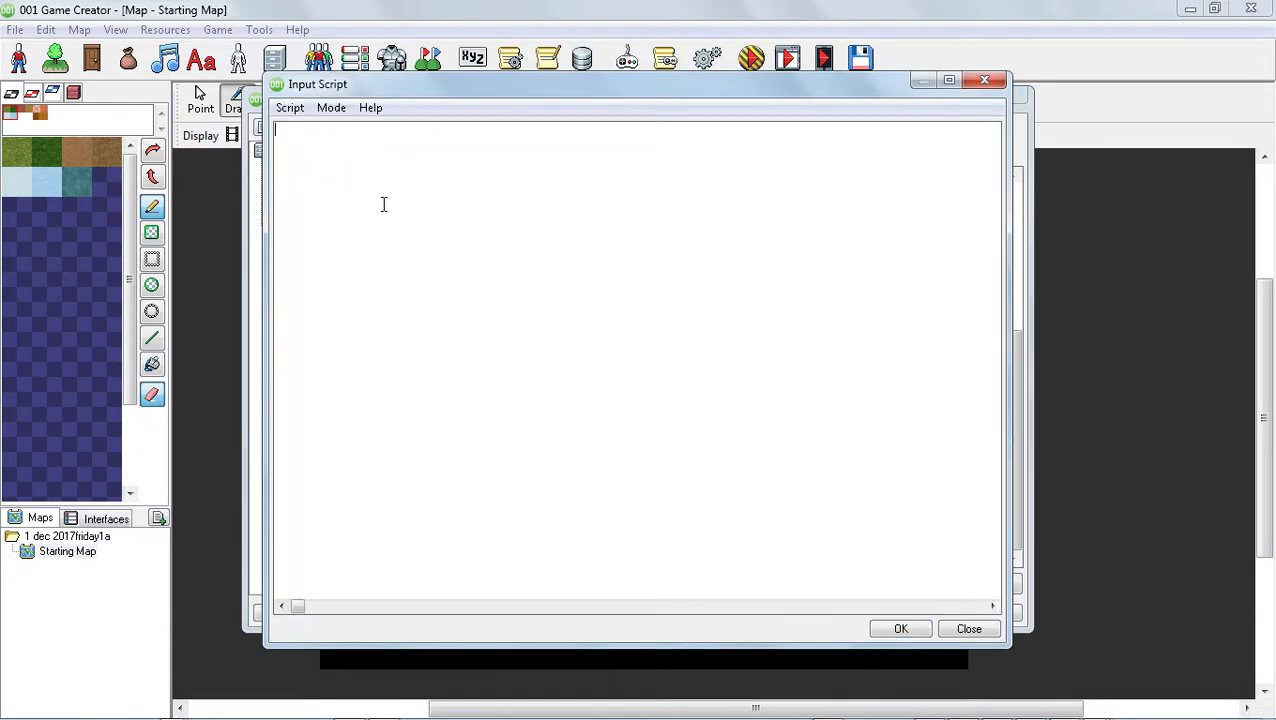
{"action": "type", "text": "Quit"}
{"action": "left_click", "coordinate": [900, 630]}
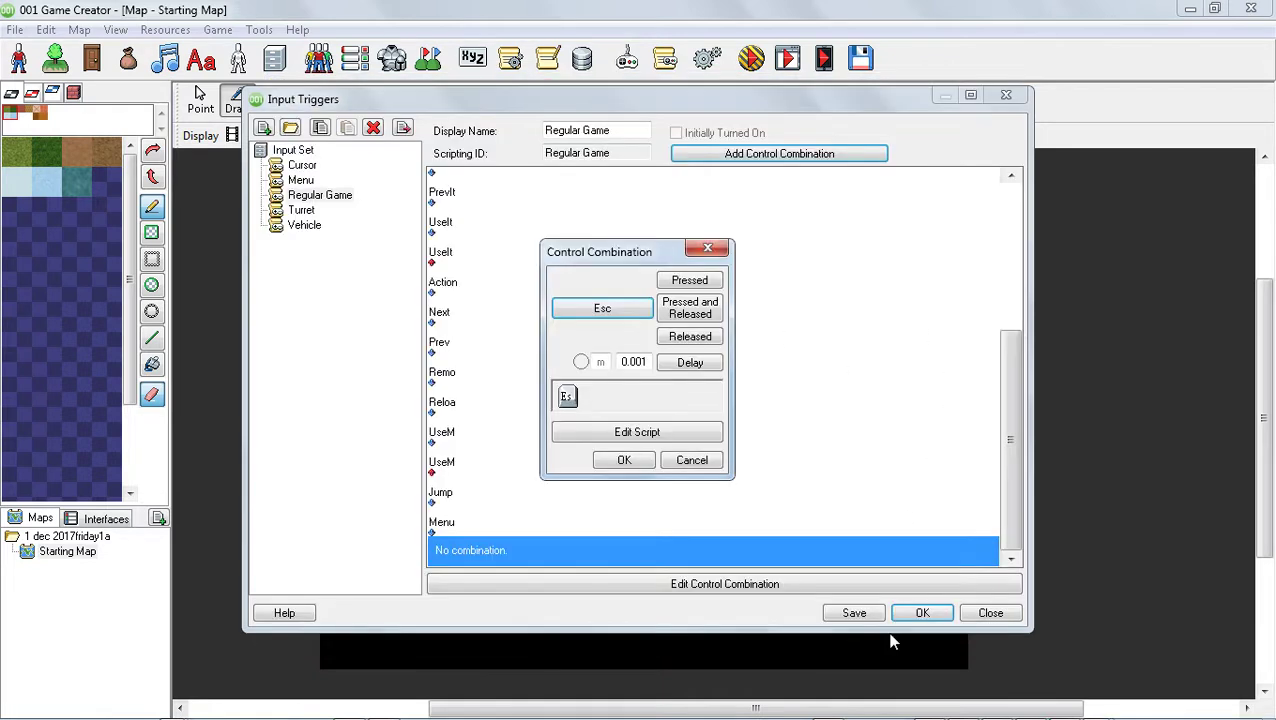
Accept the Esc control combination, then save and close the input triggers
{"action": "left_click", "coordinate": [630, 462]}
{"action": "left_click", "coordinate": [636, 467]}
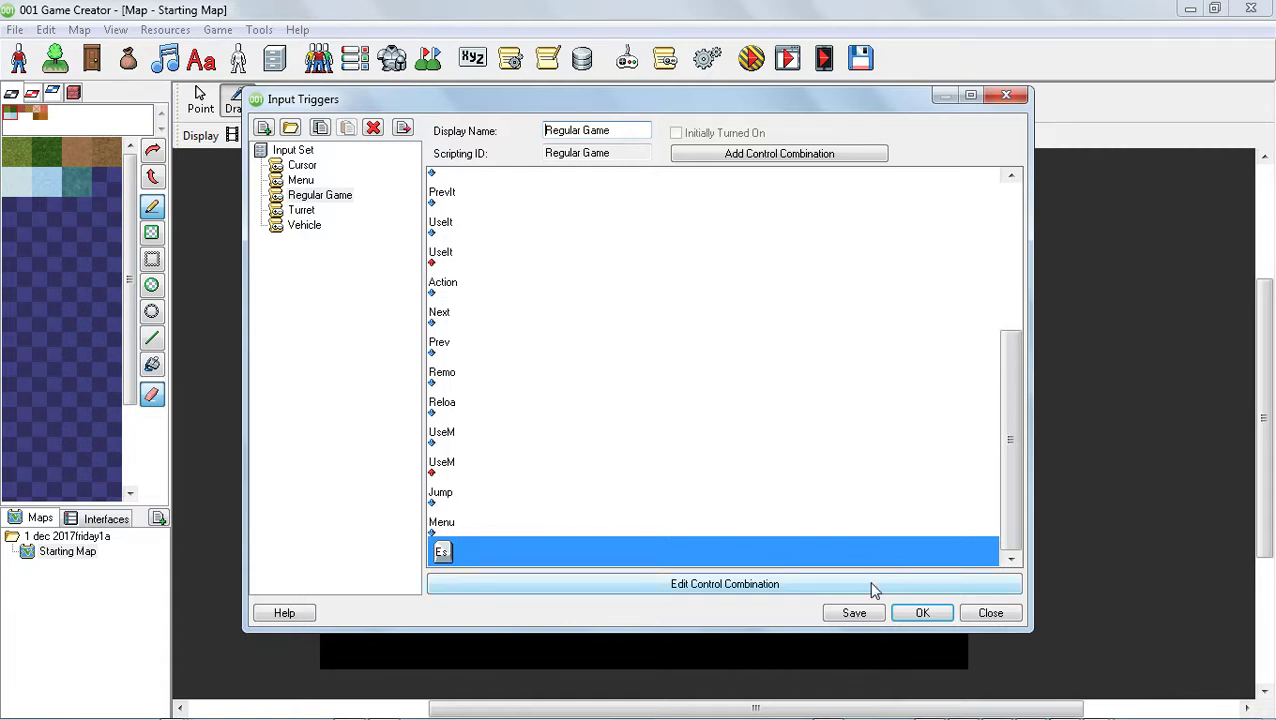
{"action": "left_click", "coordinate": [852, 616]}
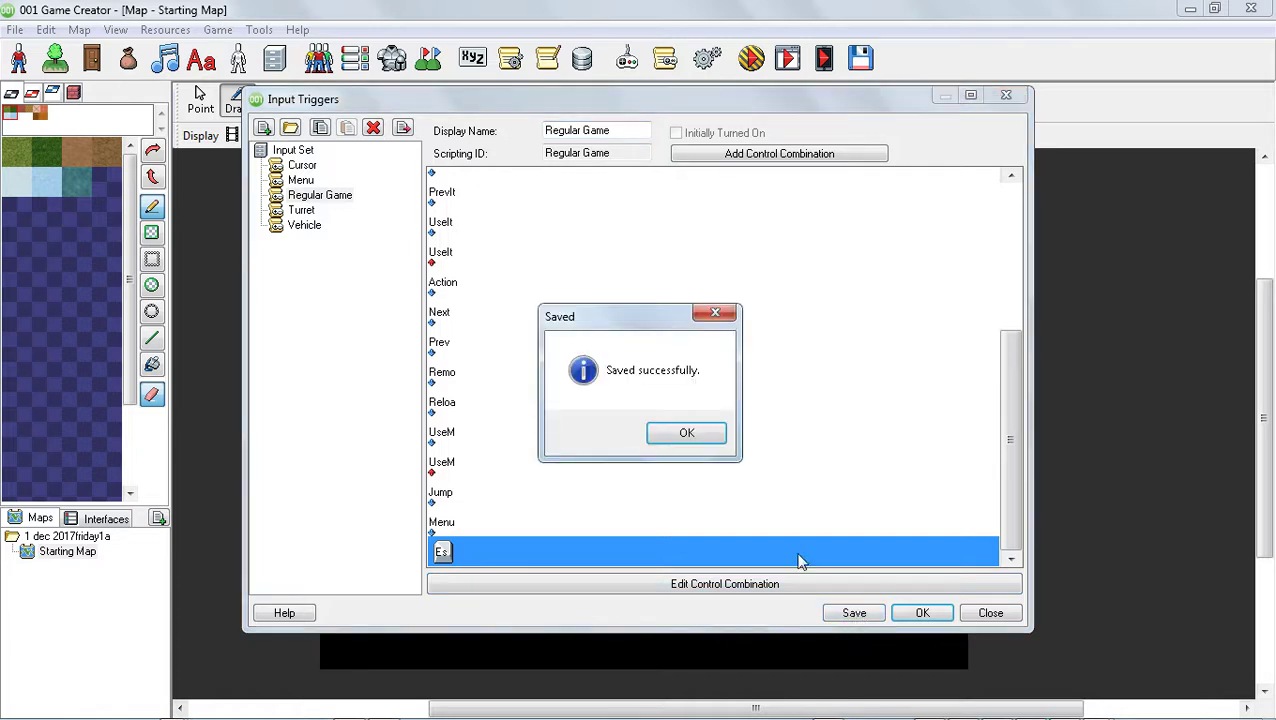
{"action": "left_click", "coordinate": [686, 433]}
{"action": "left_click", "coordinate": [920, 612]}
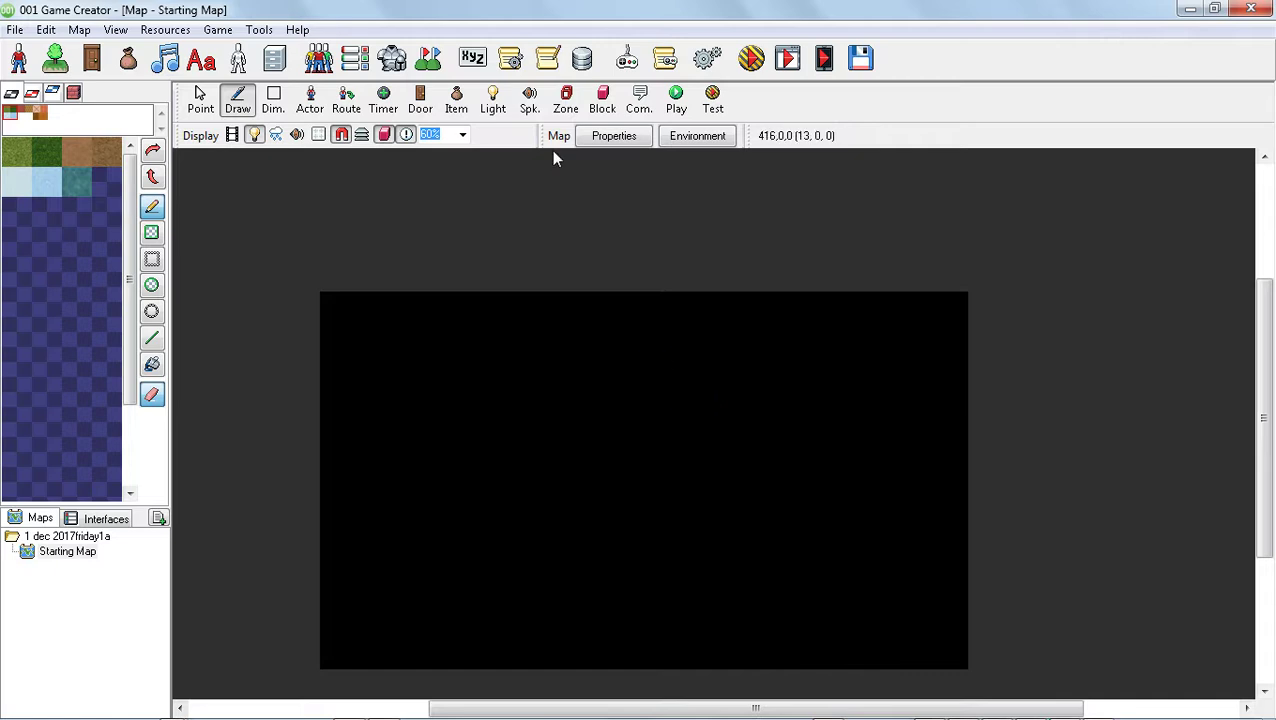
In the game controls, replace the Menu control's Player 1 key Esc with U
{"action": "left_click", "coordinate": [626, 58]}
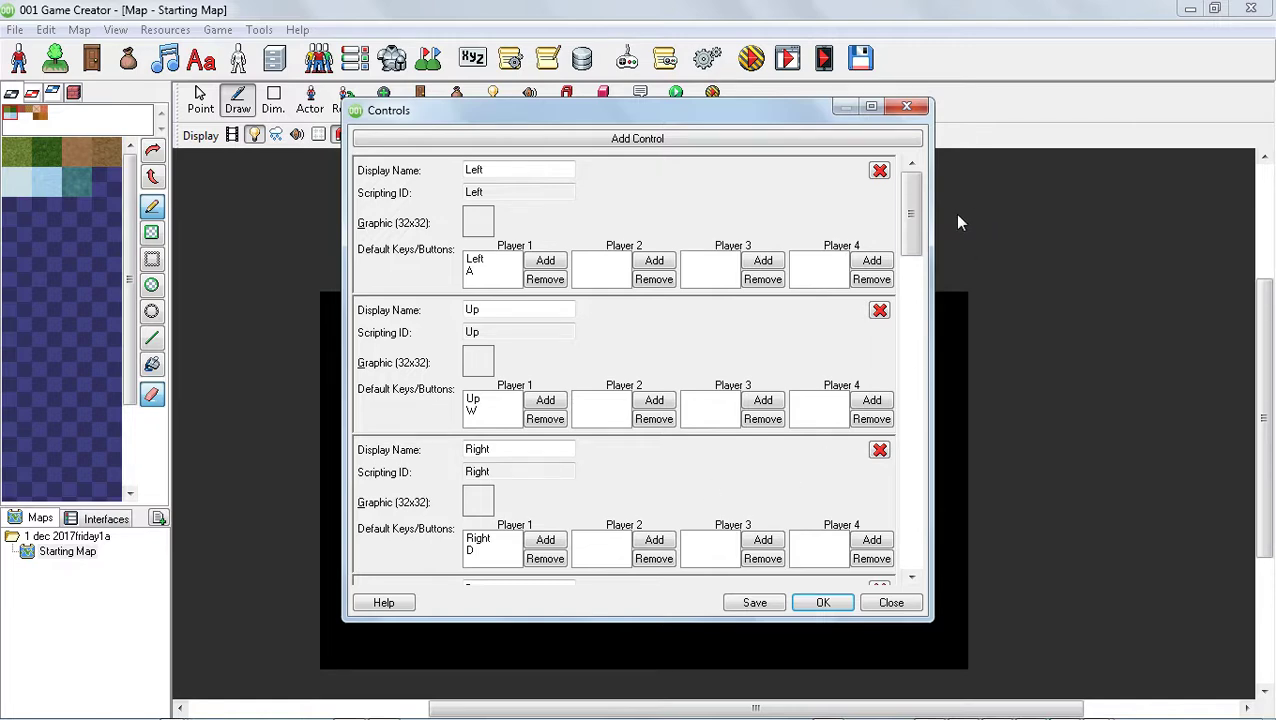
{"action": "left_click_drag", "start_coordinate": [912, 225], "coordinate": [911, 317]}
{"action": "left_click", "coordinate": [502, 452]}
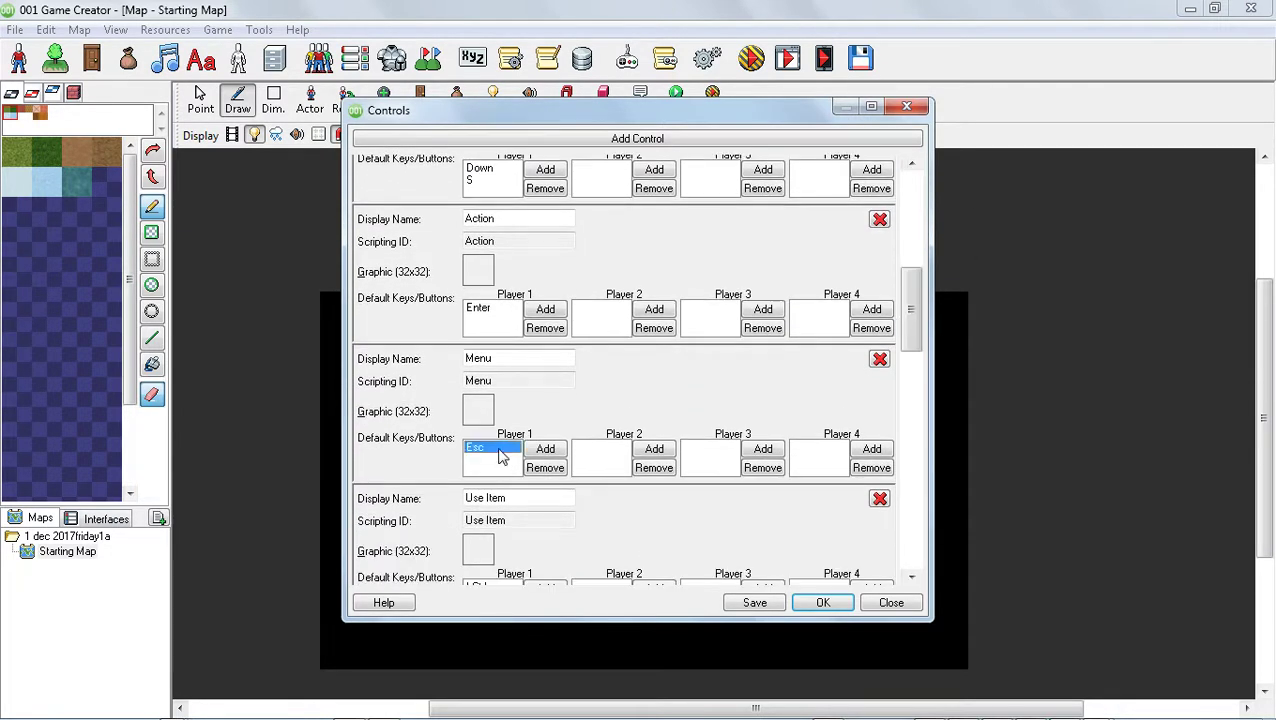
{"action": "left_click", "coordinate": [557, 466]}
{"action": "left_click", "coordinate": [543, 449]}
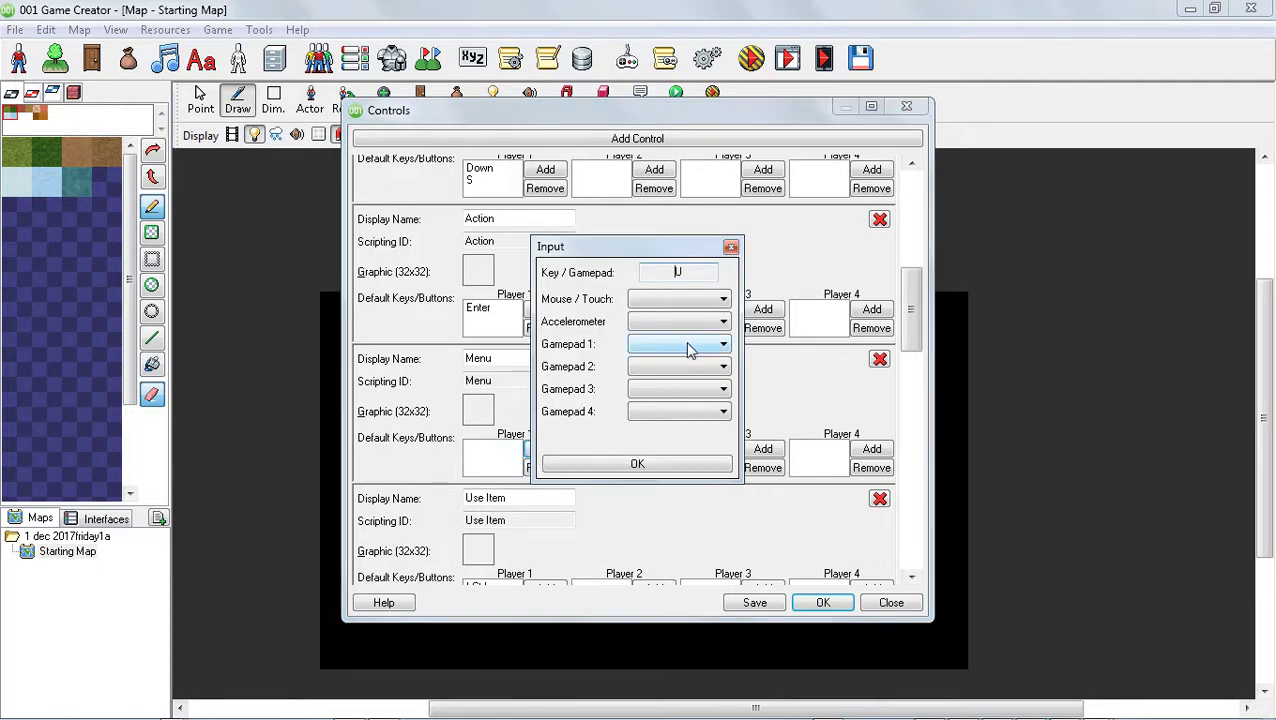
{"action": "left_click", "coordinate": [644, 462]}
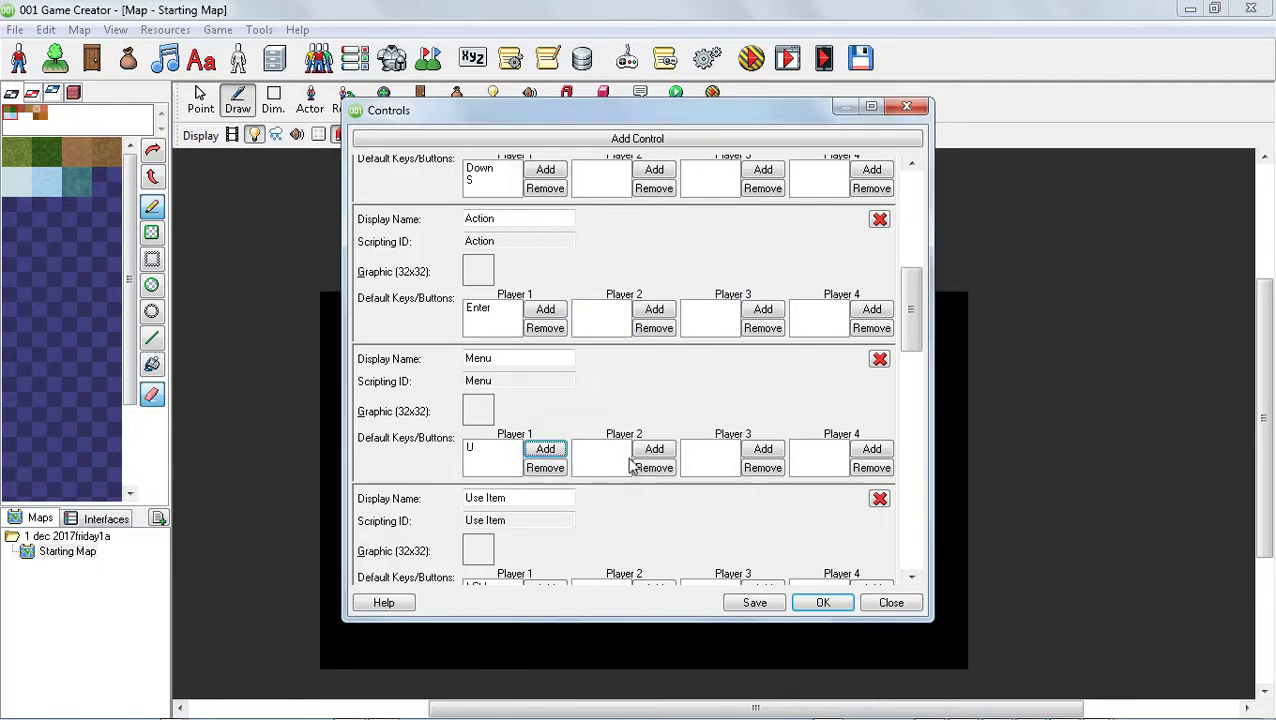
Add a new control with the display name escape
{"action": "left_click", "coordinate": [649, 152]}
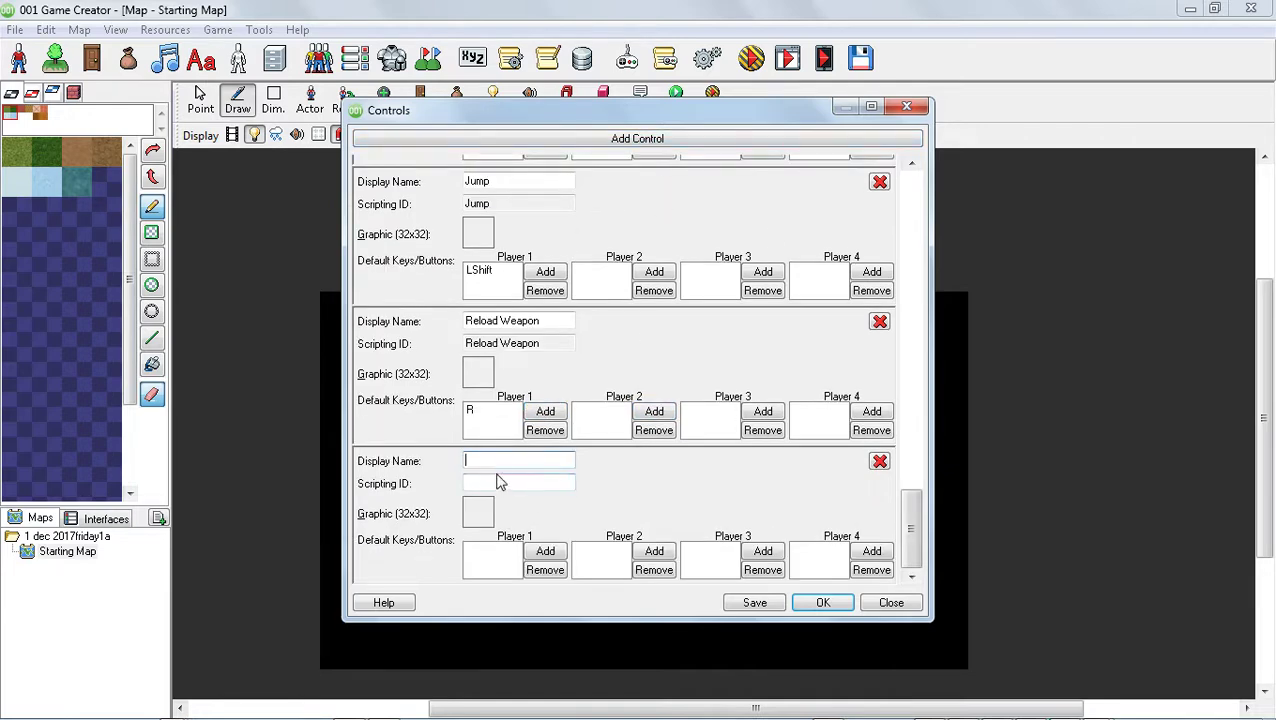
{"action": "type", "text": "e"}
{"action": "mouse_move", "coordinate": [1274, 717]}
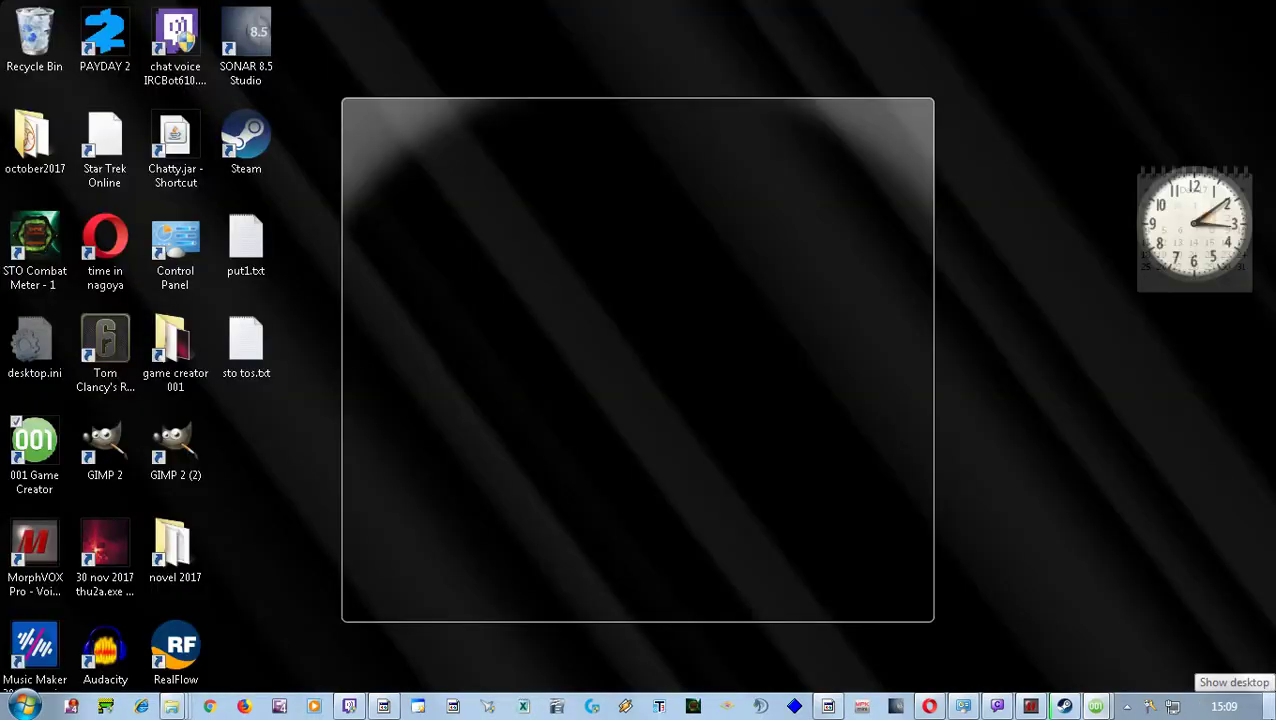
{"action": "type", "text": "scape"}
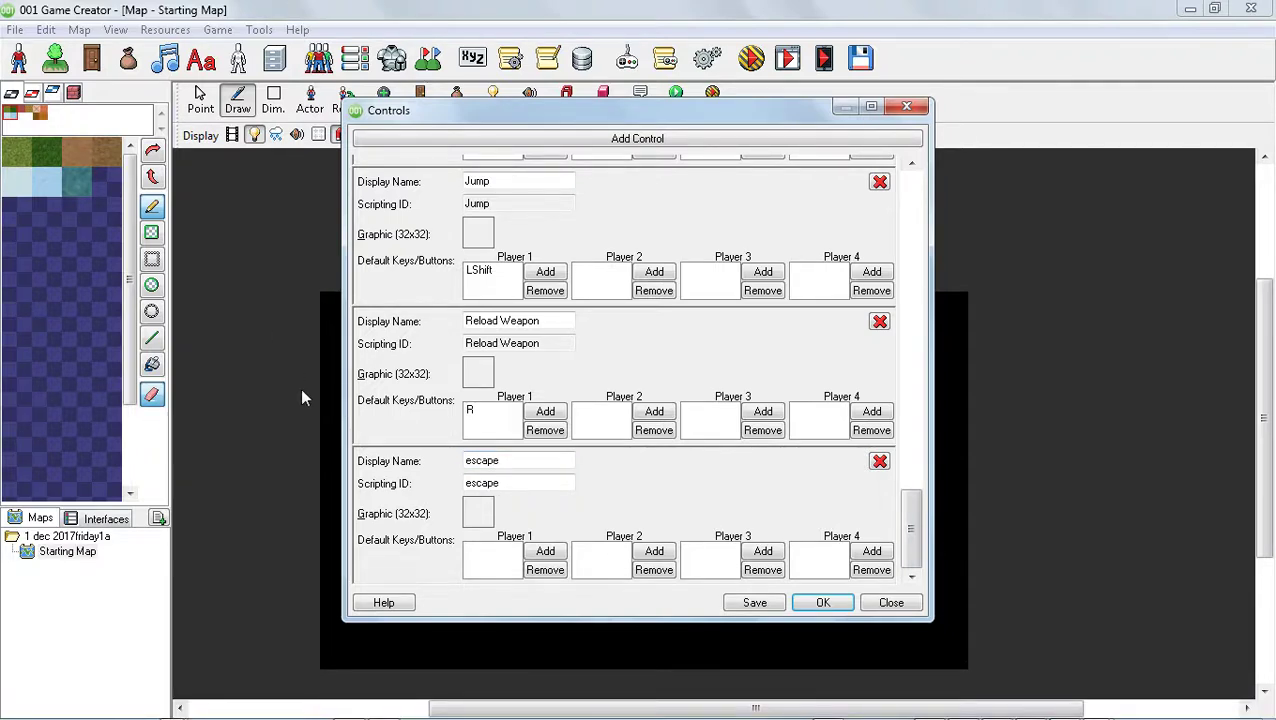
Assign Esc as the Player 1 key of the escape control, then save and close the controls
{"action": "left_click", "coordinate": [545, 551]}
{"action": "key", "text": "Escape"}
{"action": "left_click", "coordinate": [645, 463]}
{"action": "left_click", "coordinate": [757, 603]}
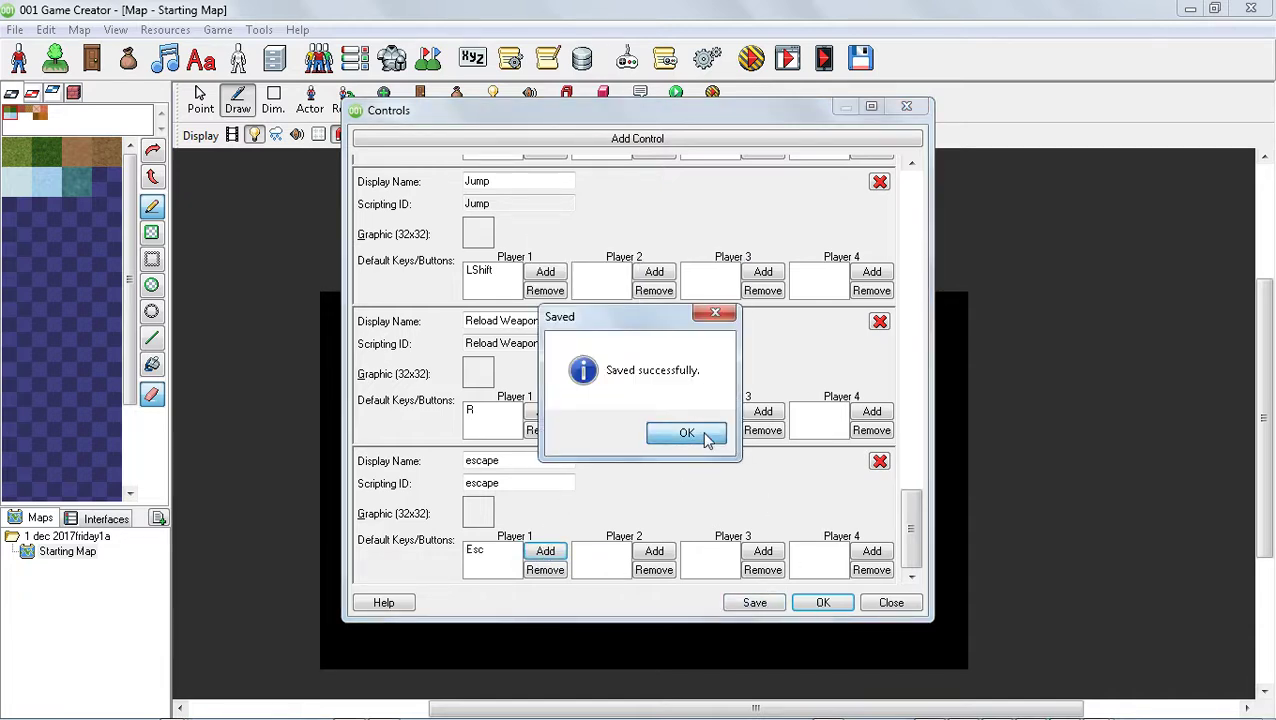
{"action": "left_click", "coordinate": [704, 434]}
{"action": "left_click", "coordinate": [821, 604]}
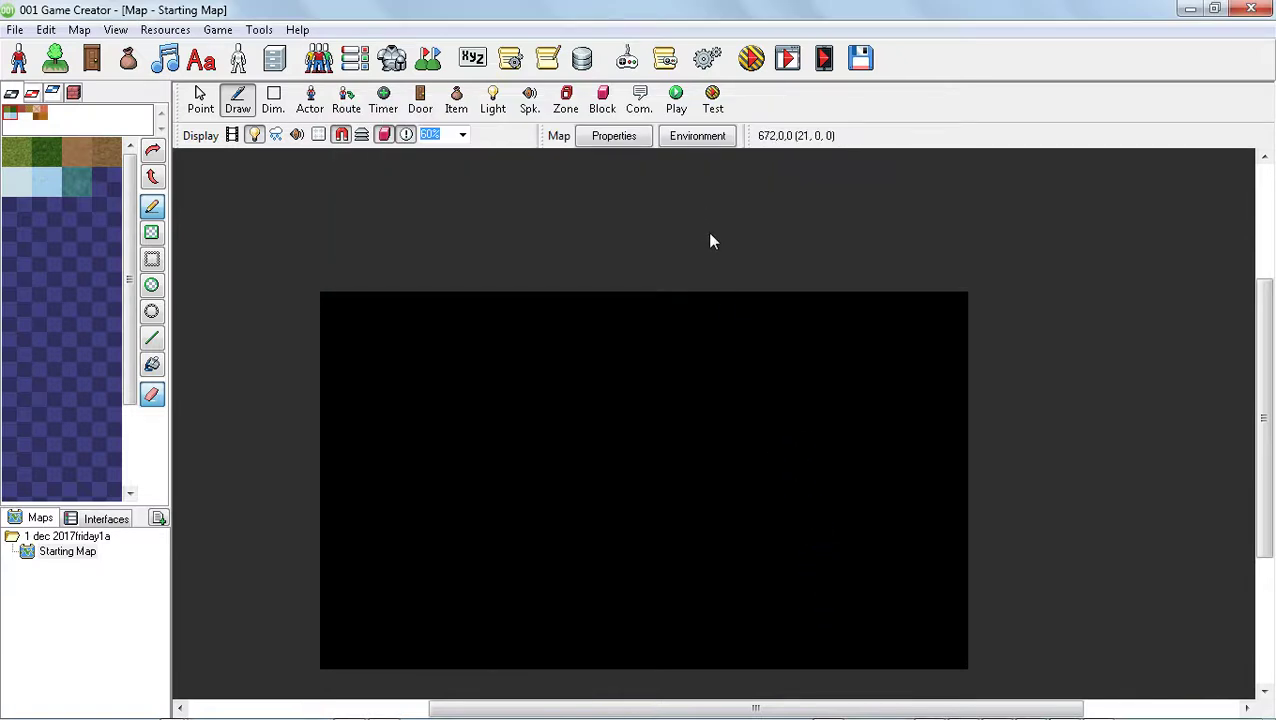
Save the map and test the game without device emulation, then quit the test with the escape control
{"action": "left_click", "coordinate": [749, 58]}
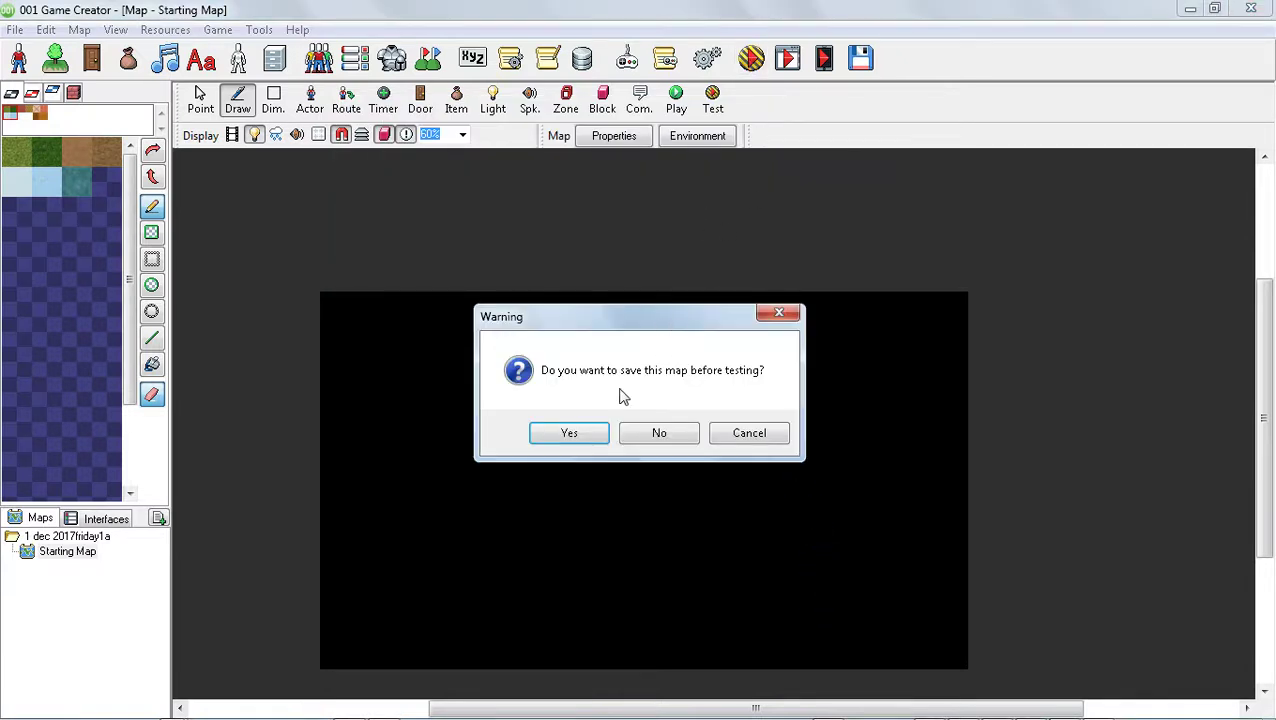
{"action": "left_click", "coordinate": [588, 435]}
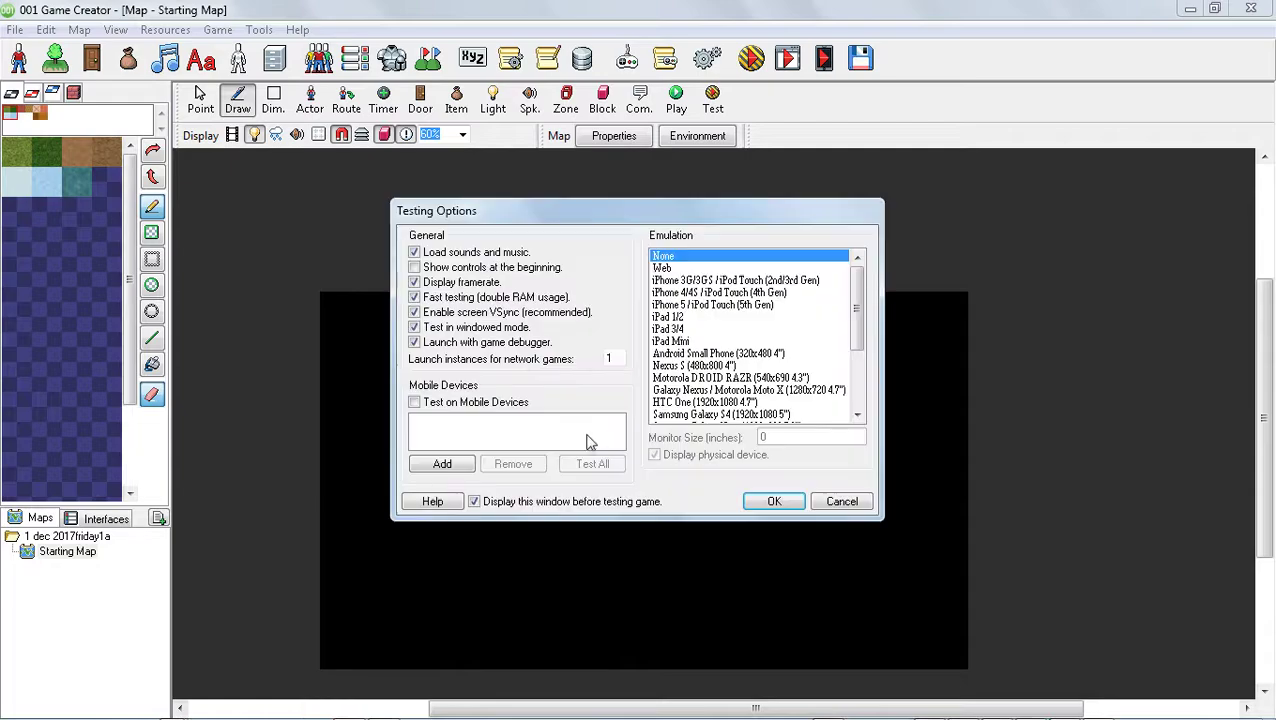
{"action": "left_click", "coordinate": [766, 501]}
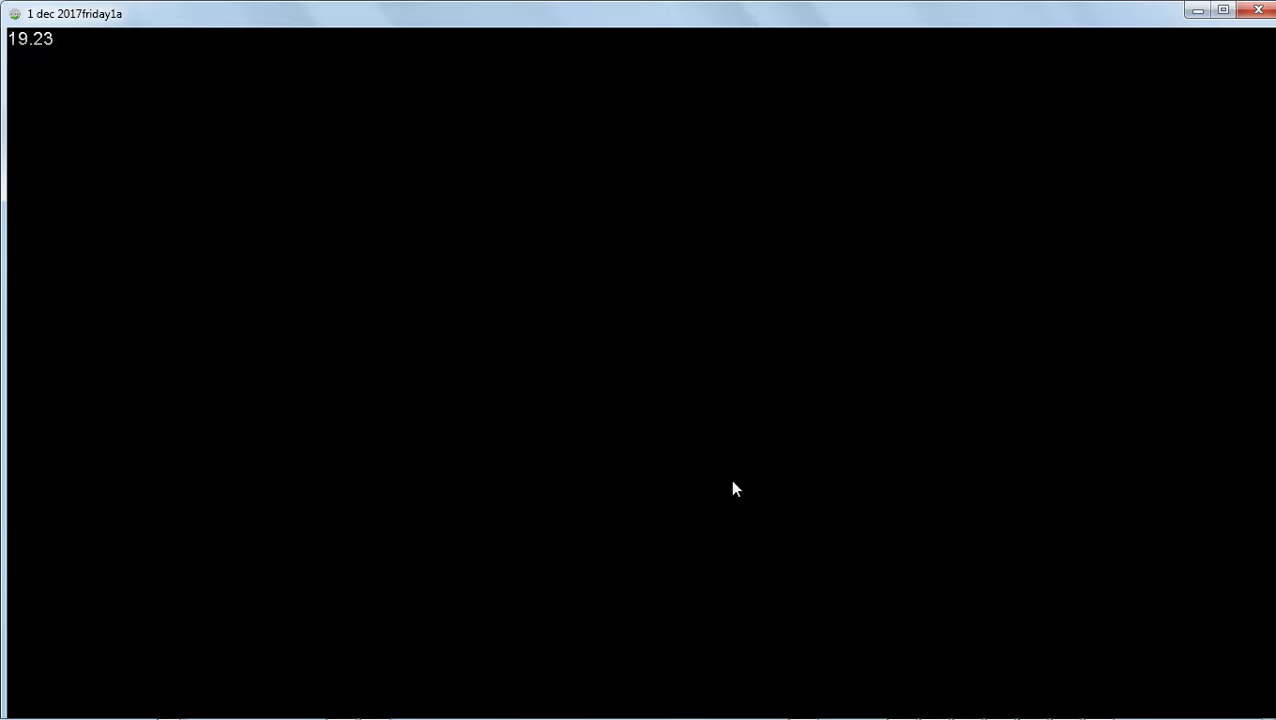
{"action": "key", "text": "Escape"}
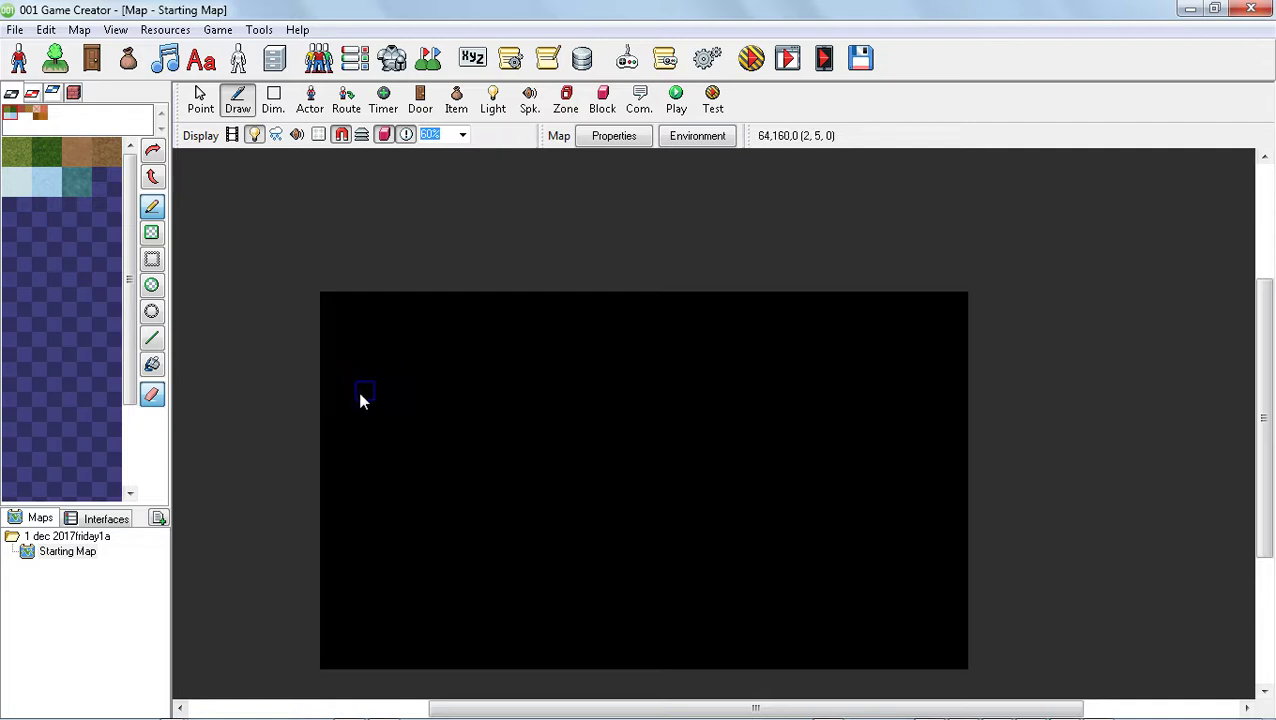
Create a new sprite from the Graphic actor template and set its display name to fire1Sprite
{"action": "left_click", "coordinate": [20, 60]}
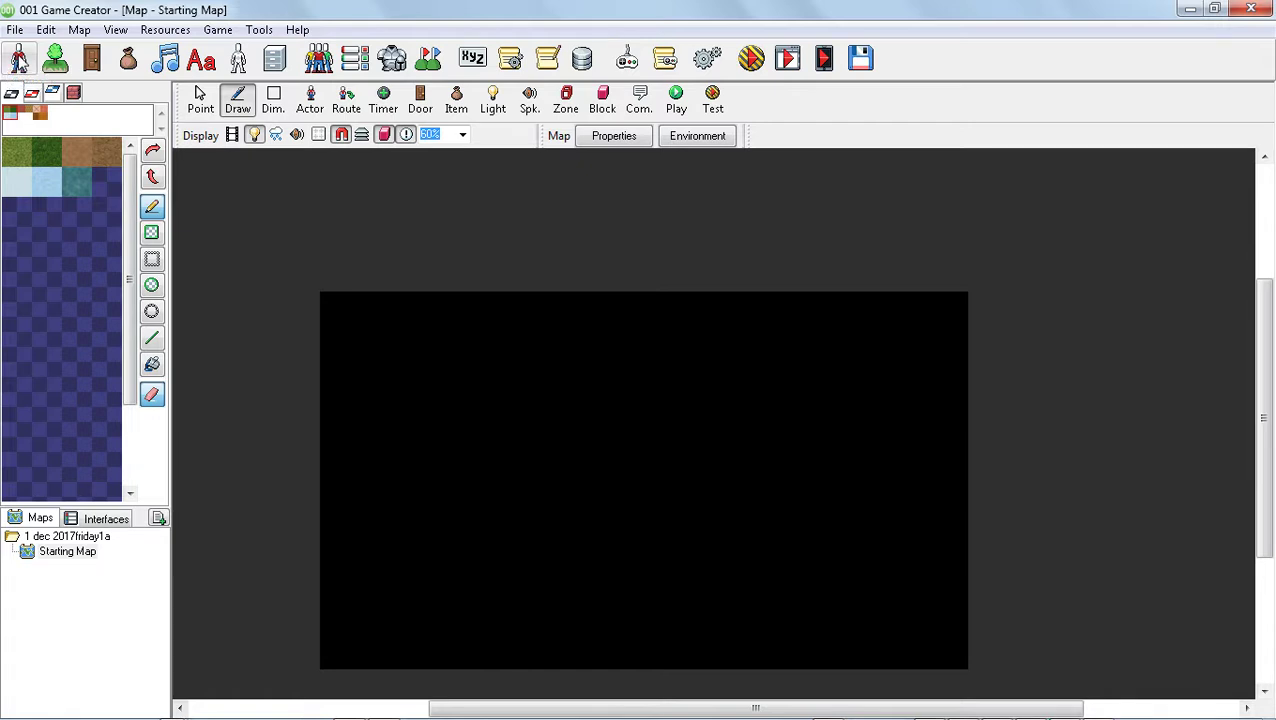
{"action": "left_click", "coordinate": [20, 60]}
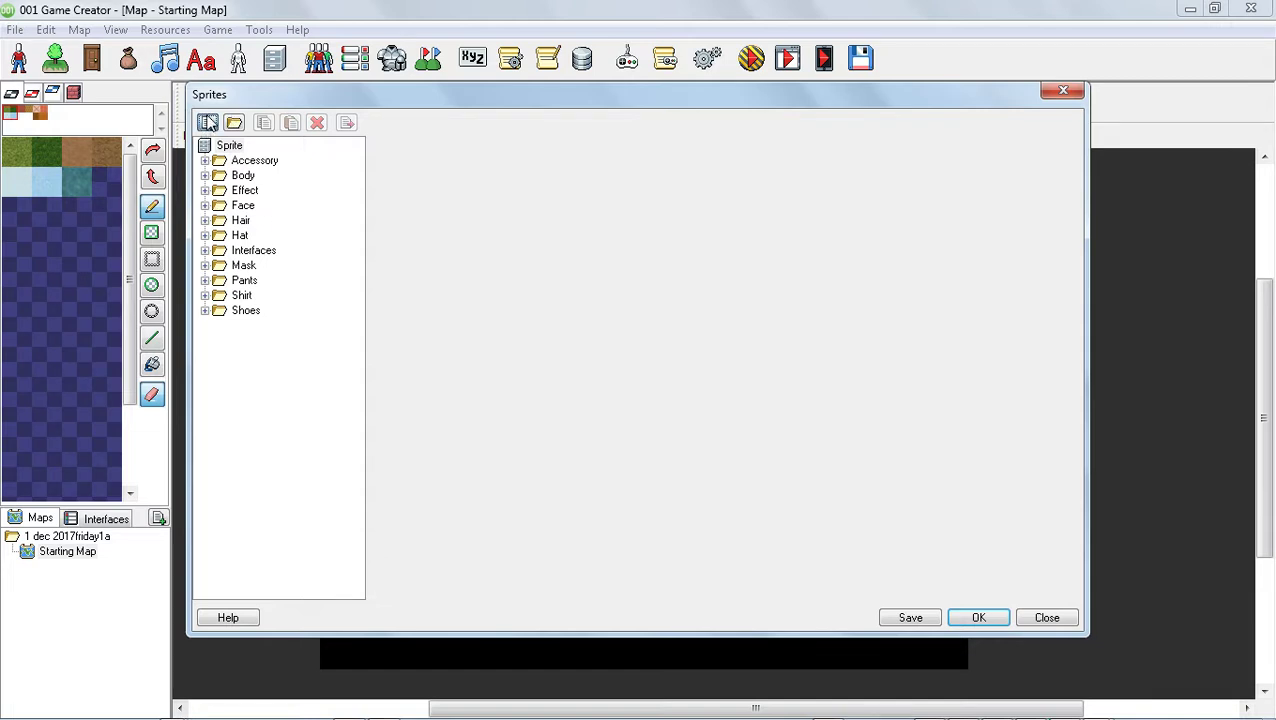
{"action": "left_click", "coordinate": [208, 122]}
{"action": "left_click", "coordinate": [548, 265]}
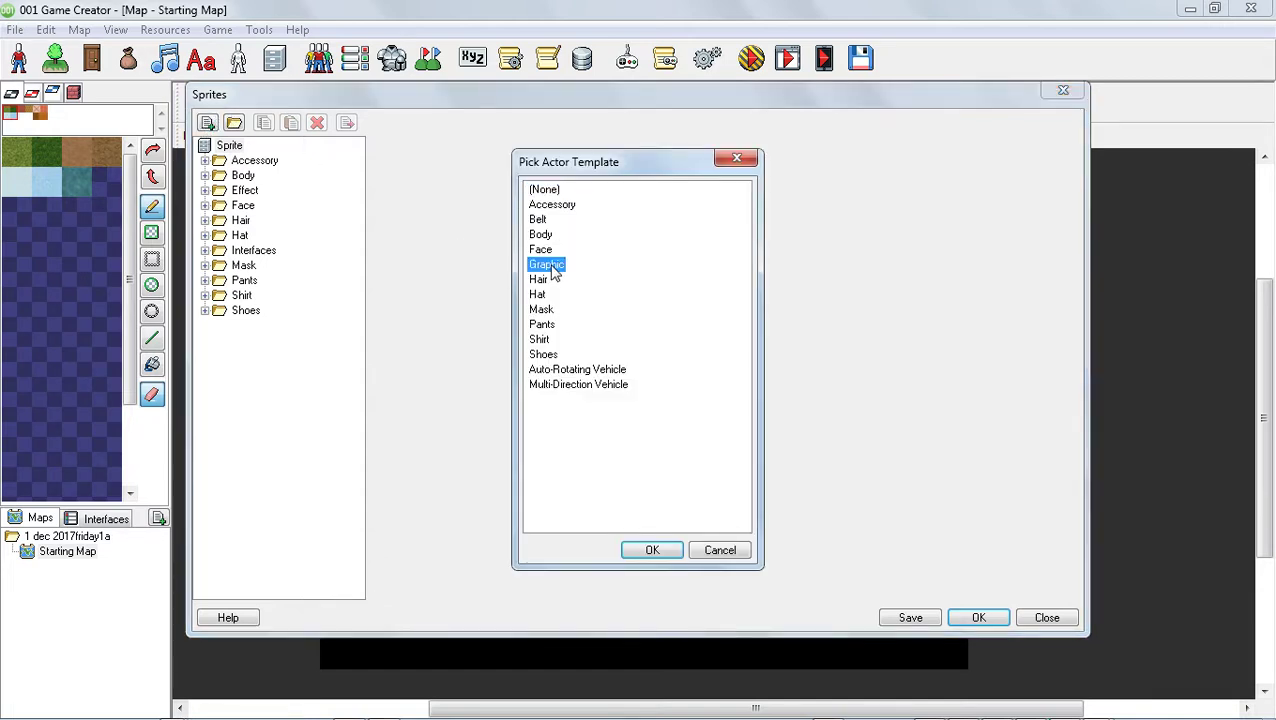
{"action": "left_click", "coordinate": [652, 551]}
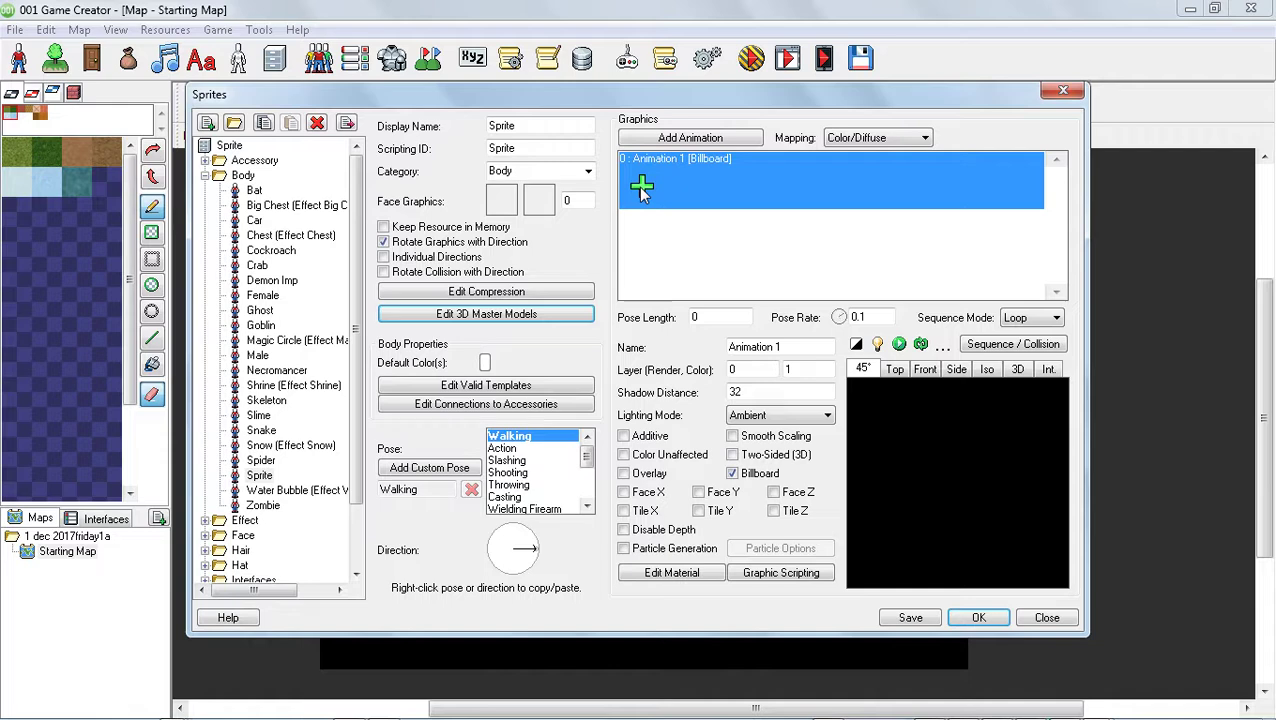
{"action": "left_click", "coordinate": [557, 127]}
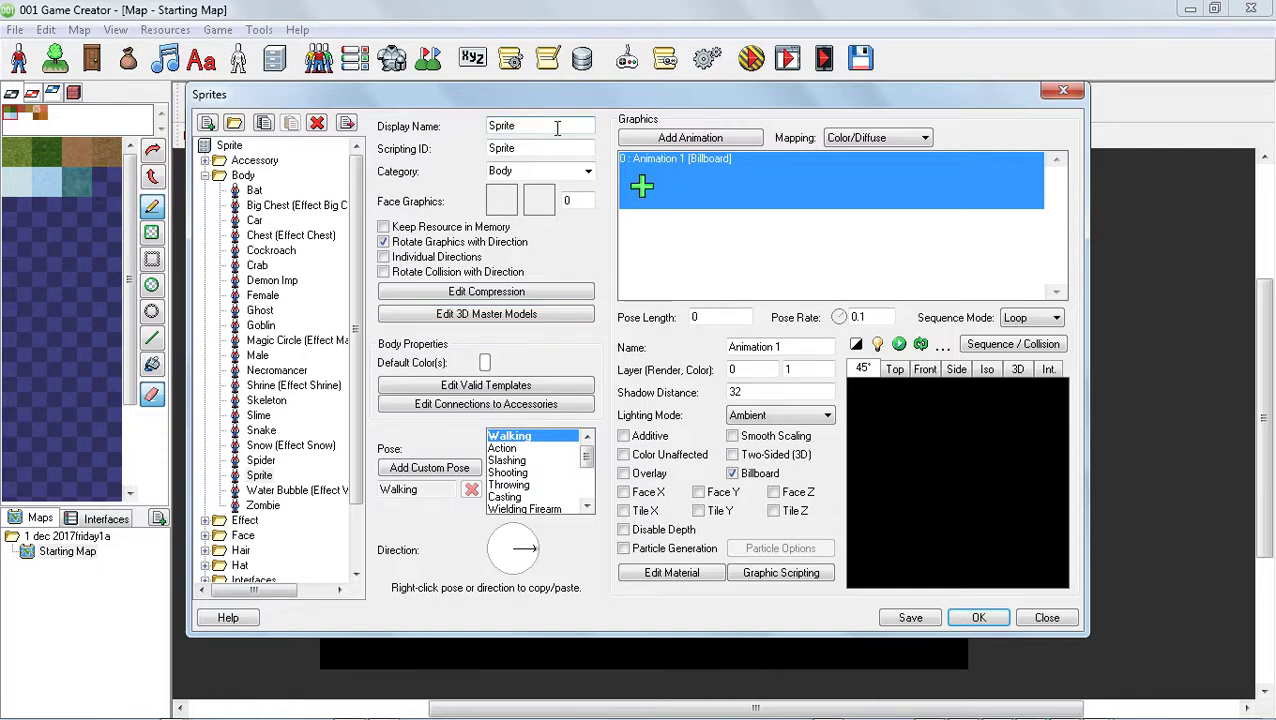
{"action": "type", "text": "fire1"}
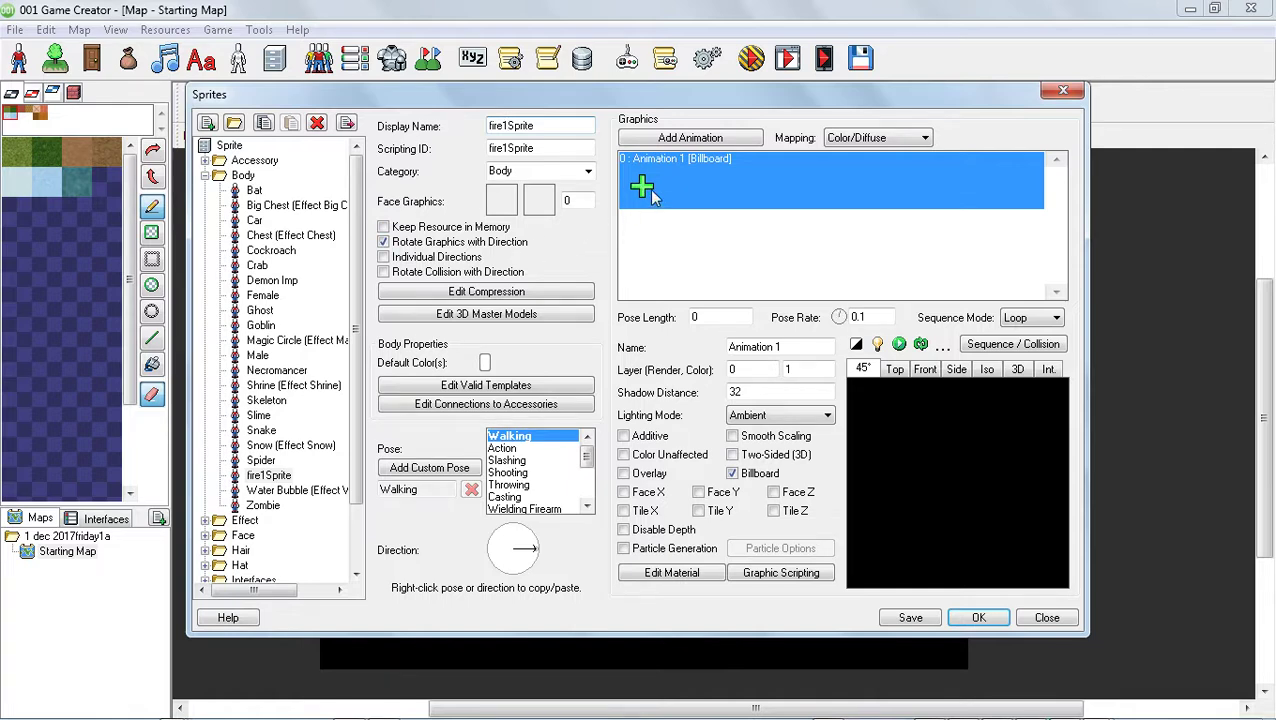
Start adding image files as frames of the sprite's Animation 1 and browse to the game creator 001\fire3 folder
{"action": "left_click", "coordinate": [645, 195]}
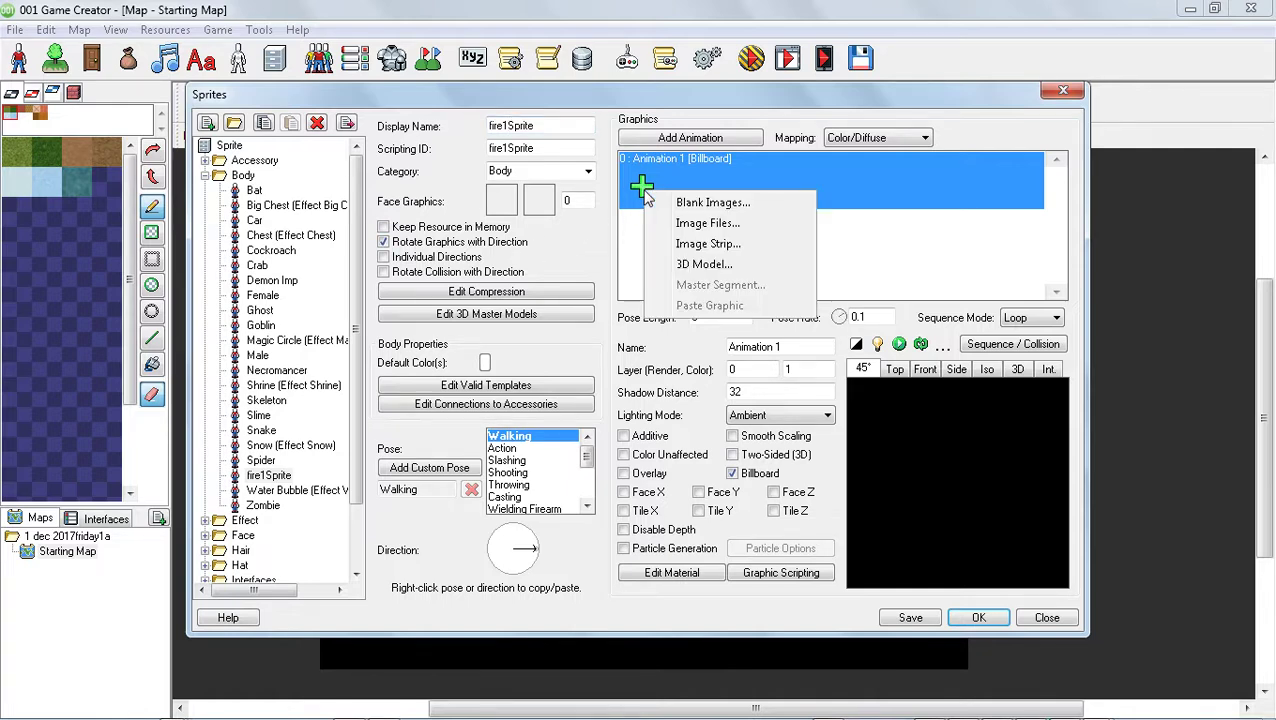
{"action": "left_click", "coordinate": [712, 226]}
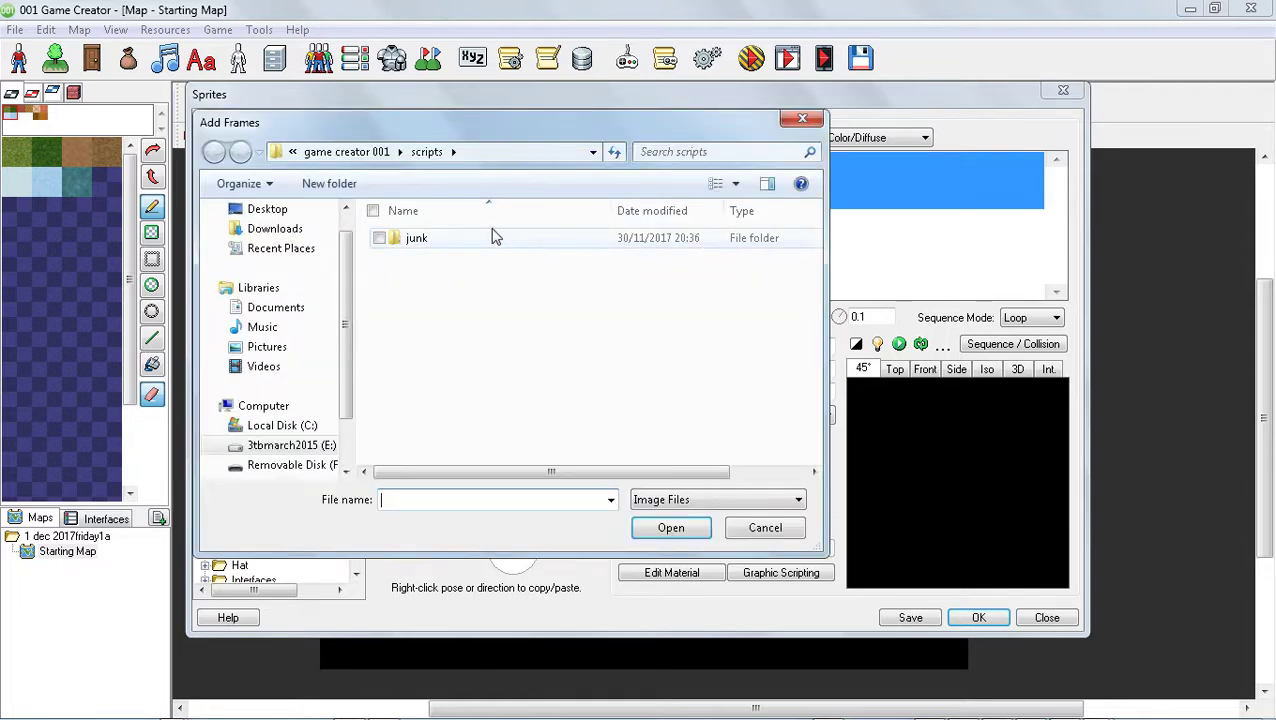
{"action": "left_click", "coordinate": [350, 152]}
{"action": "type", "text": "wwwwwwwwwwwwwwwwwwwwwwwwwwww"}
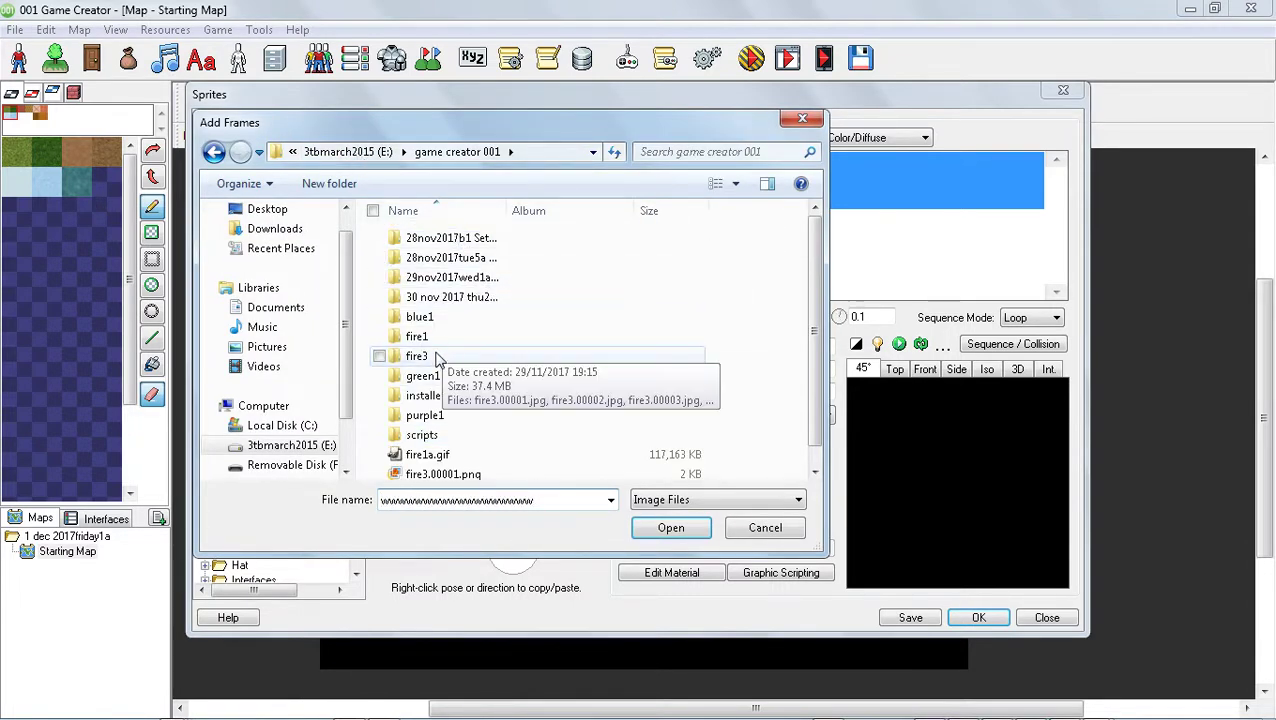
{"action": "double_click", "coordinate": [437, 356]}
{"action": "scroll", "coordinate": [690, 435], "scroll_direction": "down", "scroll_amount": 10}
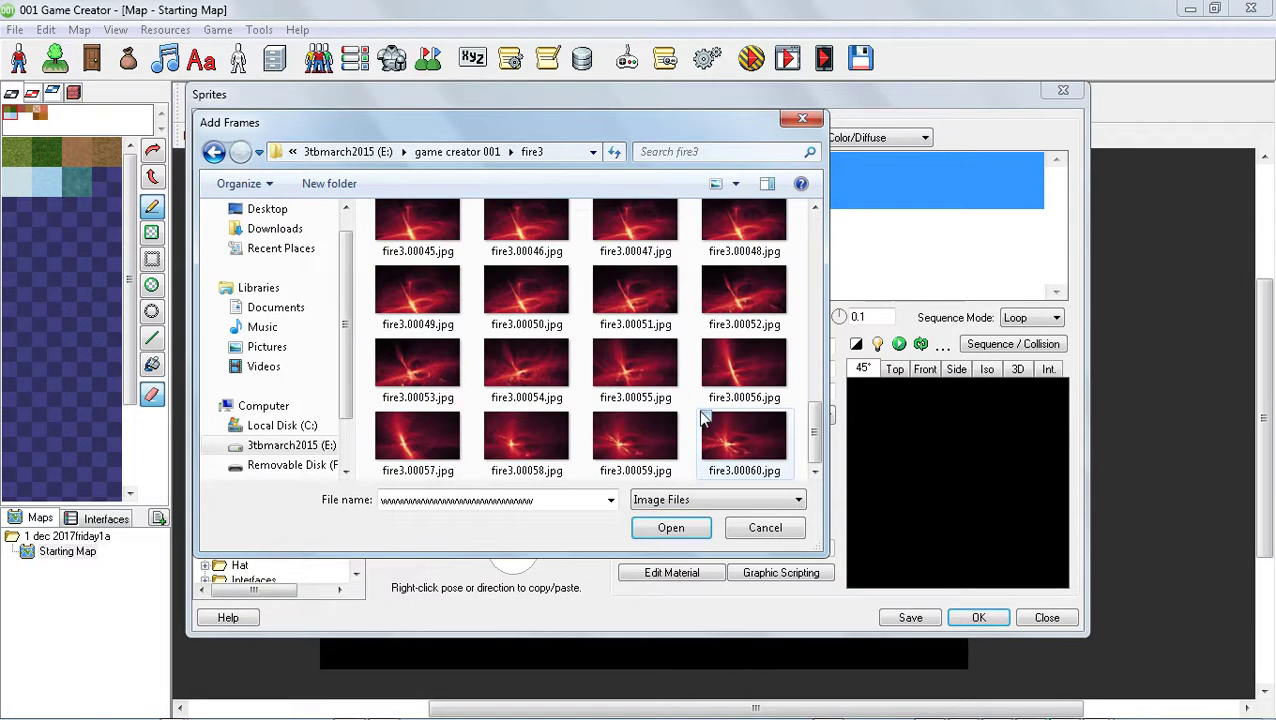
Add all images from fire3.00001.jpg to fire3.00060.jpg as frames of the animation
{"action": "left_click", "coordinate": [742, 440]}
{"action": "mouse_move", "coordinate": [1268, 706]}
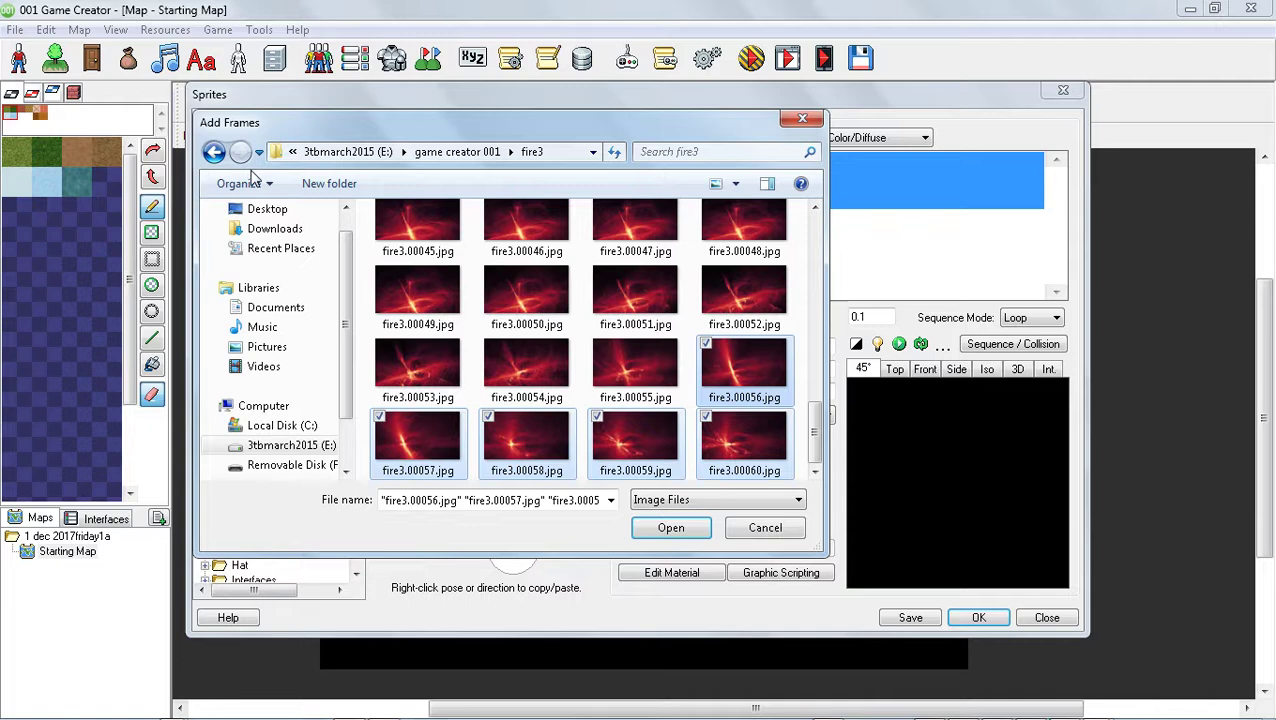
{"action": "key", "text": "shift+Up"}
{"action": "key", "text": "shift+Up"}
{"action": "key", "text": "shift+Up"}
{"action": "key", "text": "shift+Up"}
{"action": "key", "text": "shift+Up"}
{"action": "key", "text": "shift+Up"}
{"action": "key", "text": "shift+Up"}
{"action": "key", "text": "shift+Up"}
{"action": "key", "text": "shift+Up"}
{"action": "key", "text": "shift+Up"}
{"action": "key", "text": "shift+Up"}
{"action": "key", "text": "shift+Up"}
{"action": "key", "text": "shift+Up"}
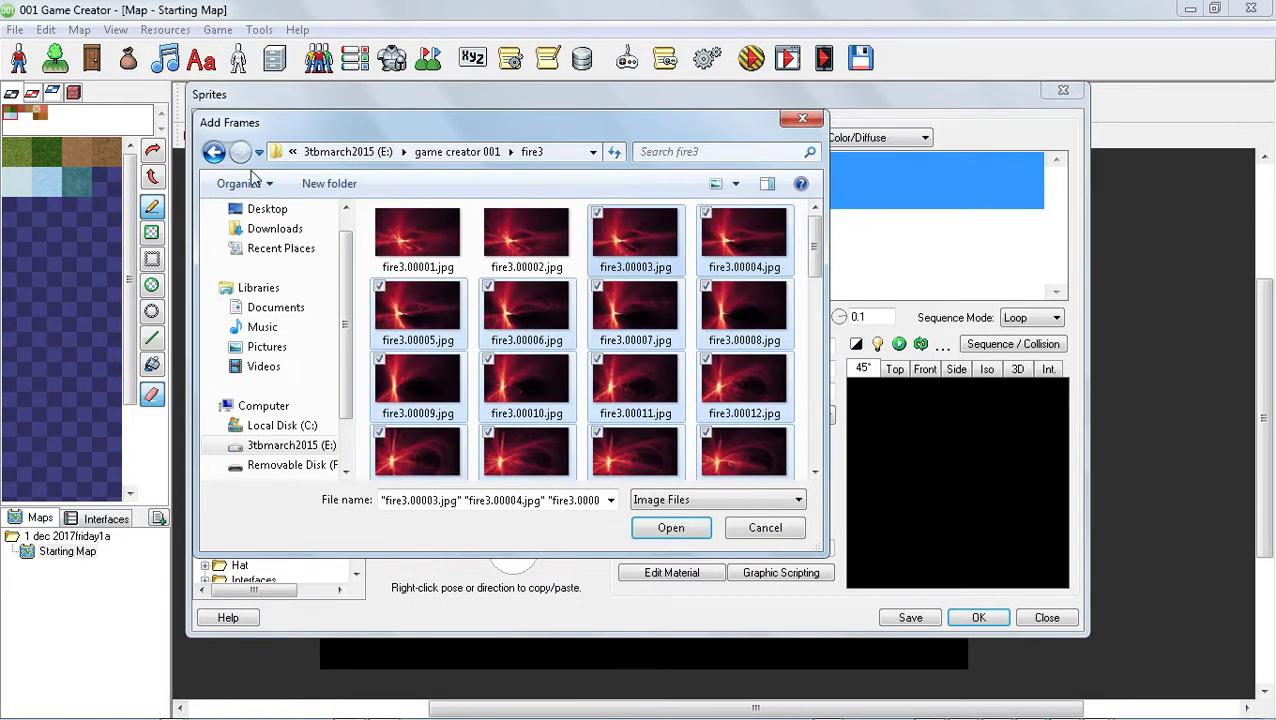
{"action": "key", "text": "shift+Left"}
{"action": "key", "text": "shift+Left"}
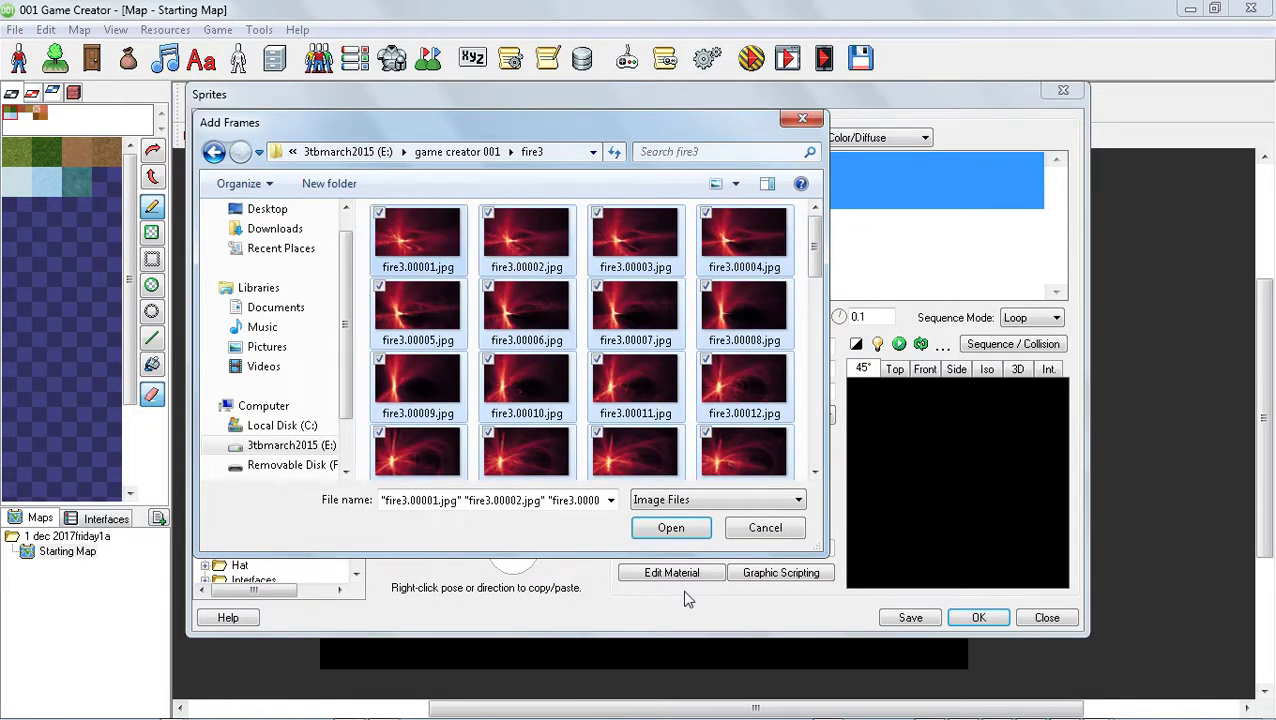
{"action": "left_click", "coordinate": [672, 528]}
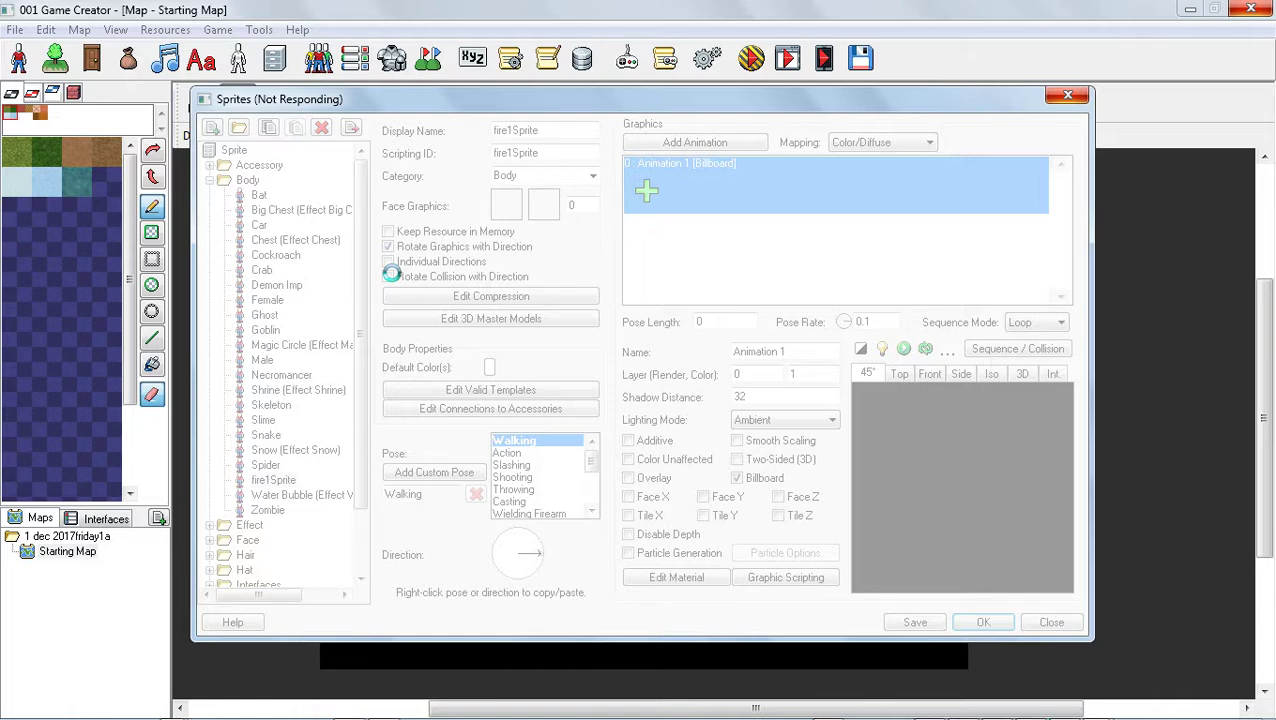
{"action": "mouse_move", "coordinate": [1188, 712]}
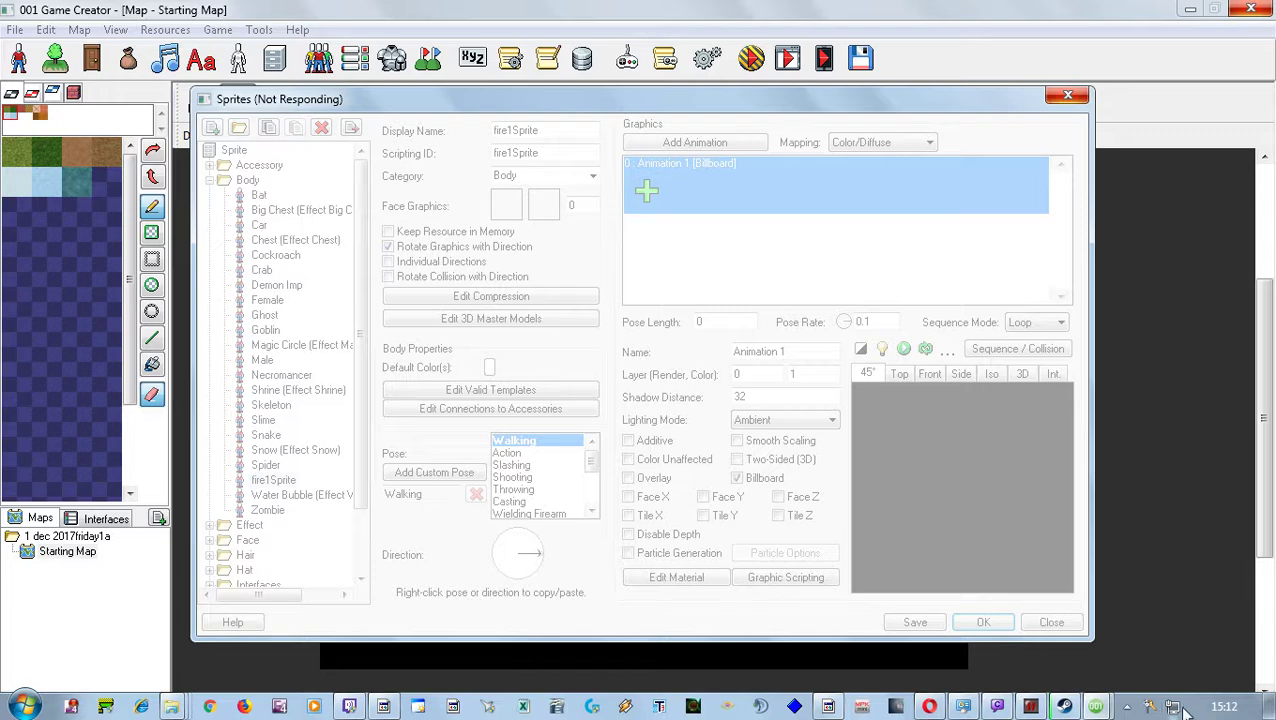
{"action": "mouse_move", "coordinate": [1098, 709]}
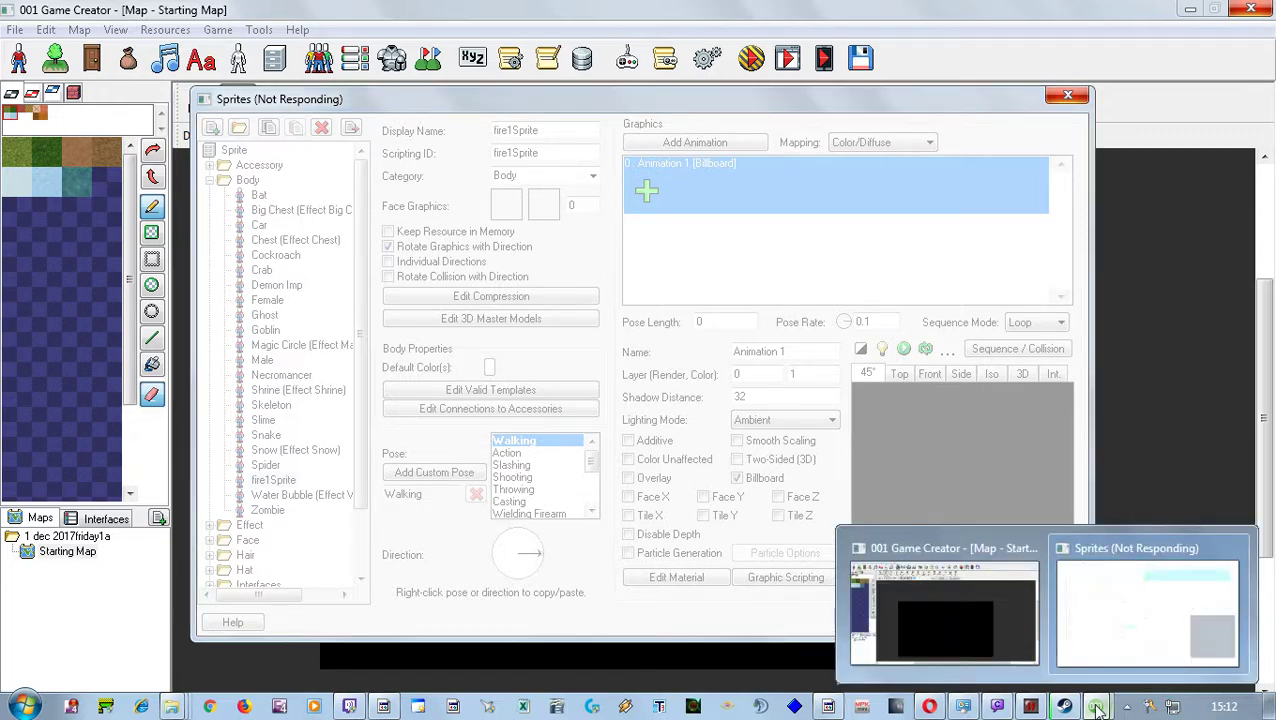
{"action": "left_click", "coordinate": [1120, 632]}
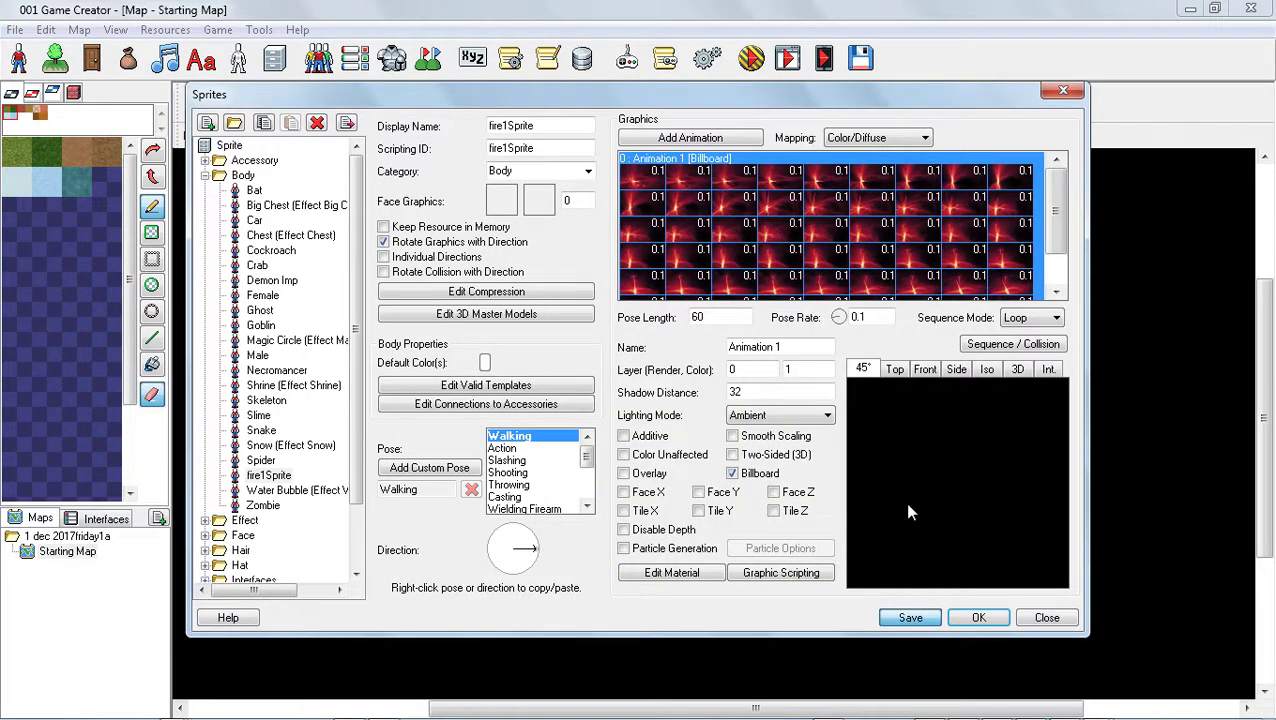
Save the fire1Sprite sprite and close the sprite resources
{"action": "left_click", "coordinate": [979, 618]}
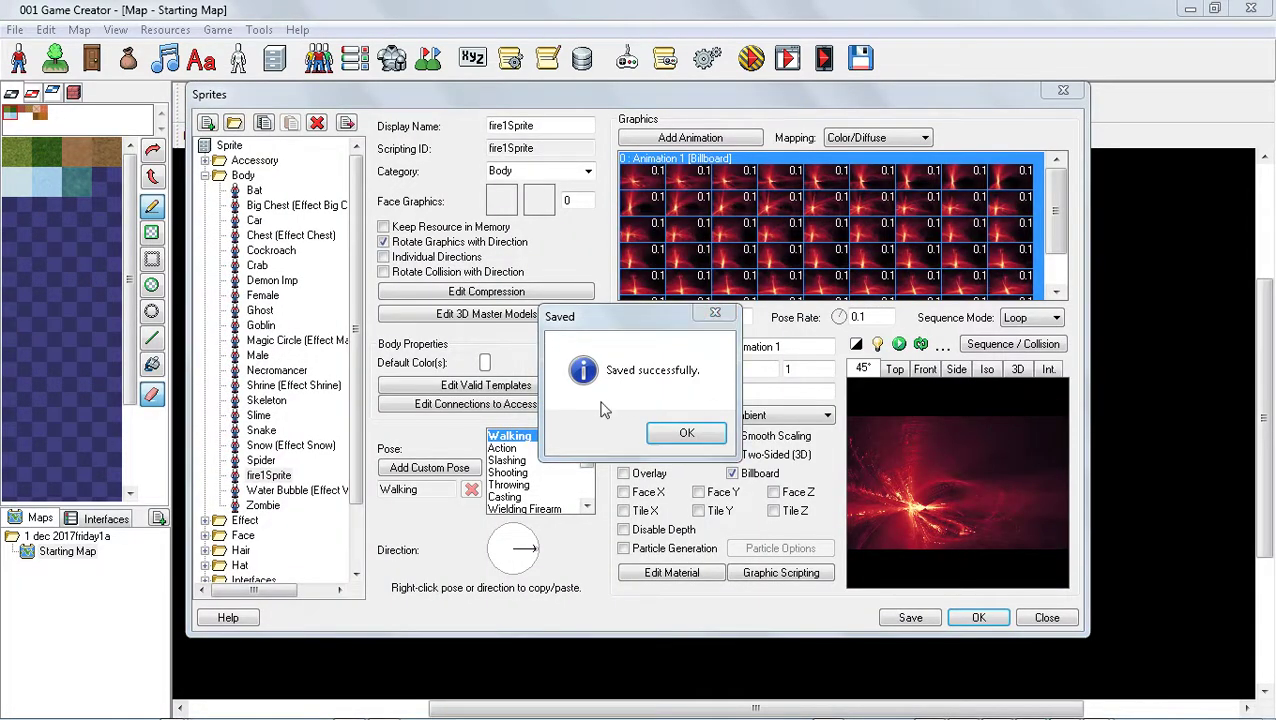
{"action": "left_click", "coordinate": [680, 438]}
{"action": "left_click", "coordinate": [1044, 617]}
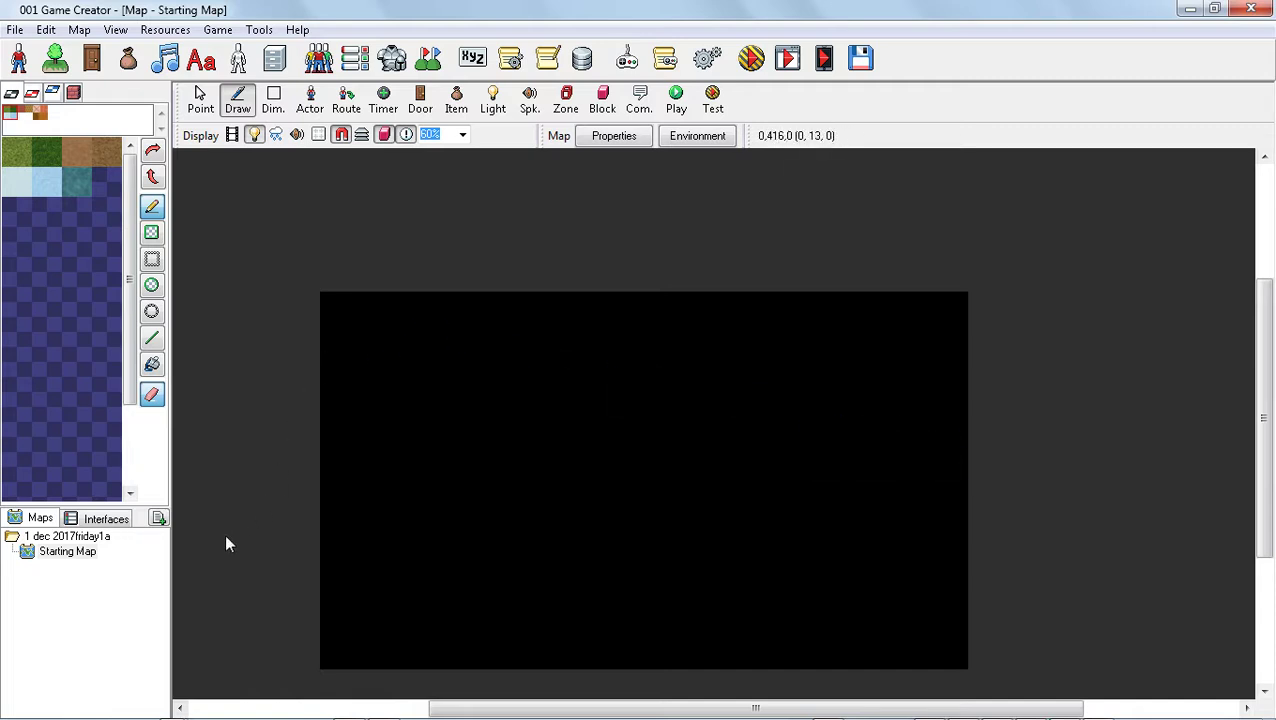
Add a parallax background to Starting Map using fire1Sprite from the Body sprites
{"action": "right_click", "coordinate": [42, 554]}
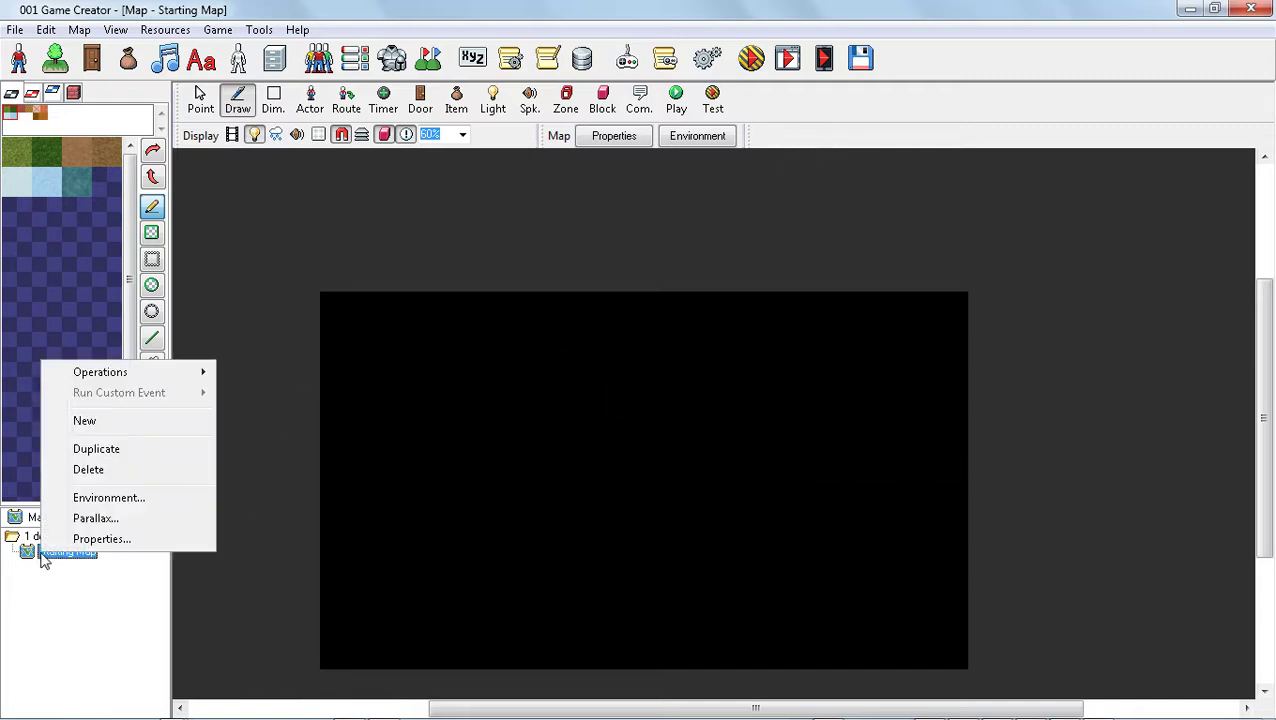
{"action": "left_click", "coordinate": [100, 517]}
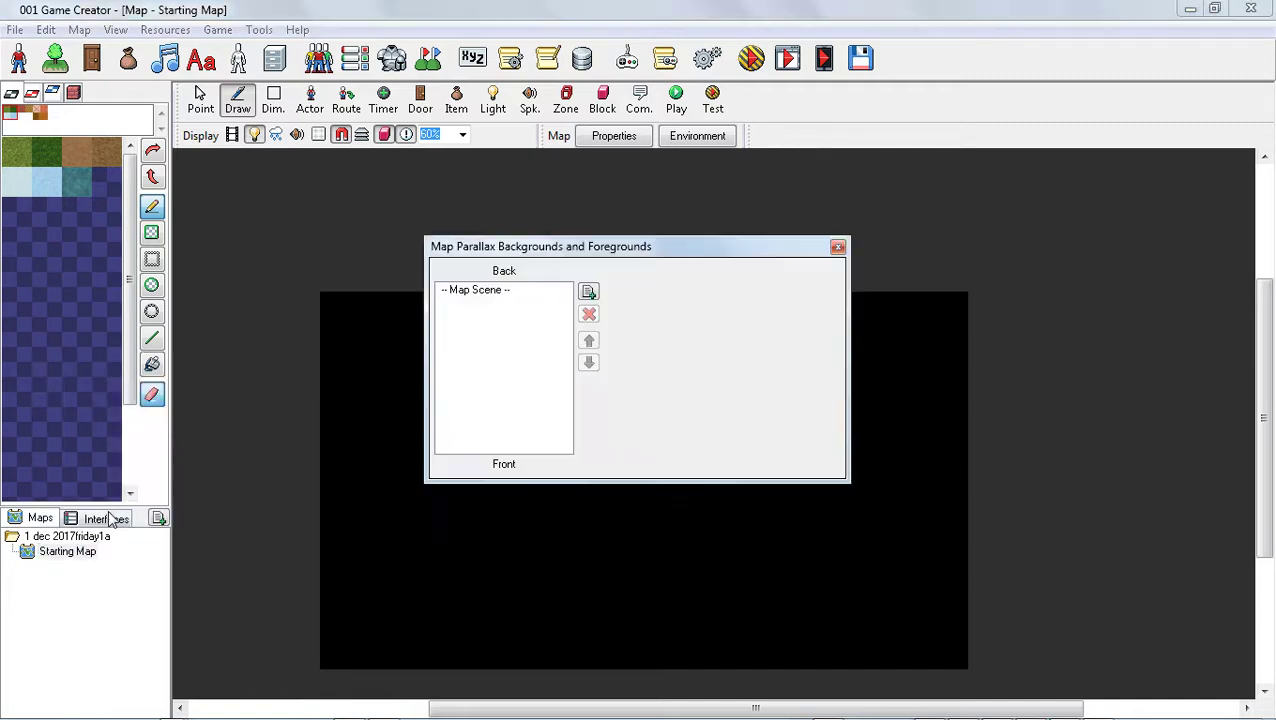
{"action": "left_click", "coordinate": [589, 291]}
{"action": "left_click", "coordinate": [778, 292]}
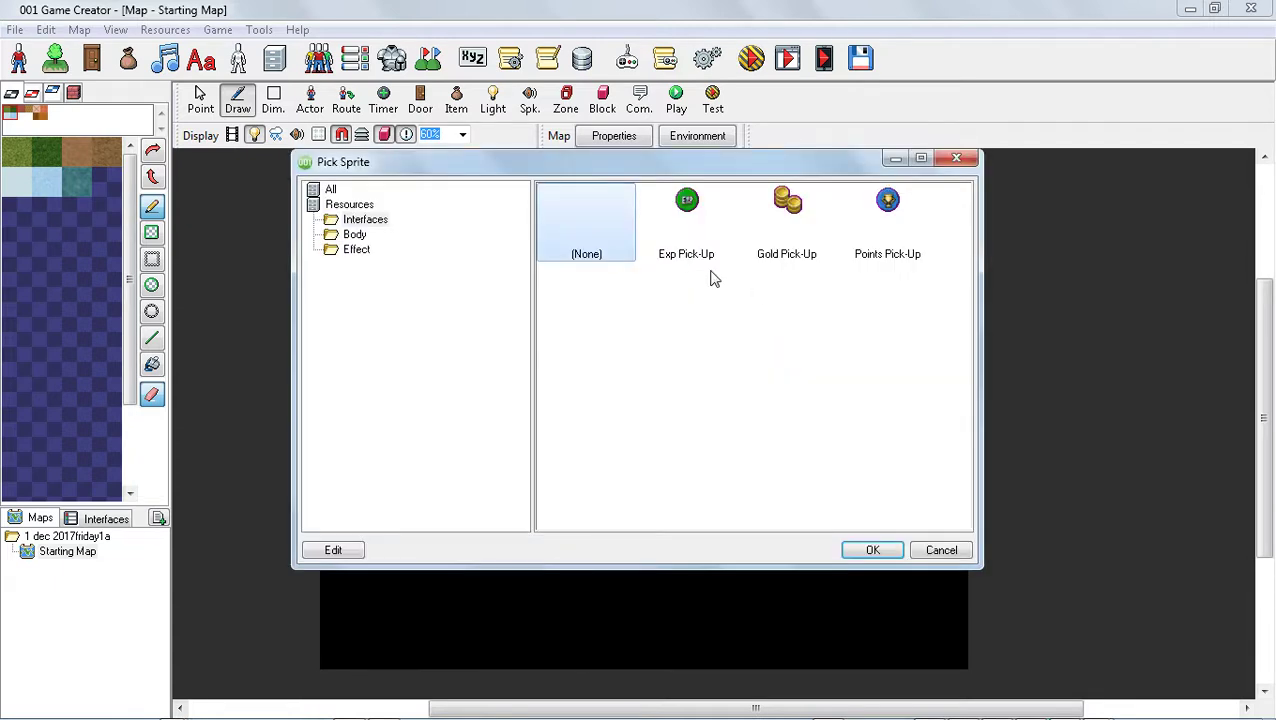
{"action": "left_click", "coordinate": [362, 236]}
{"action": "left_click", "coordinate": [705, 416]}
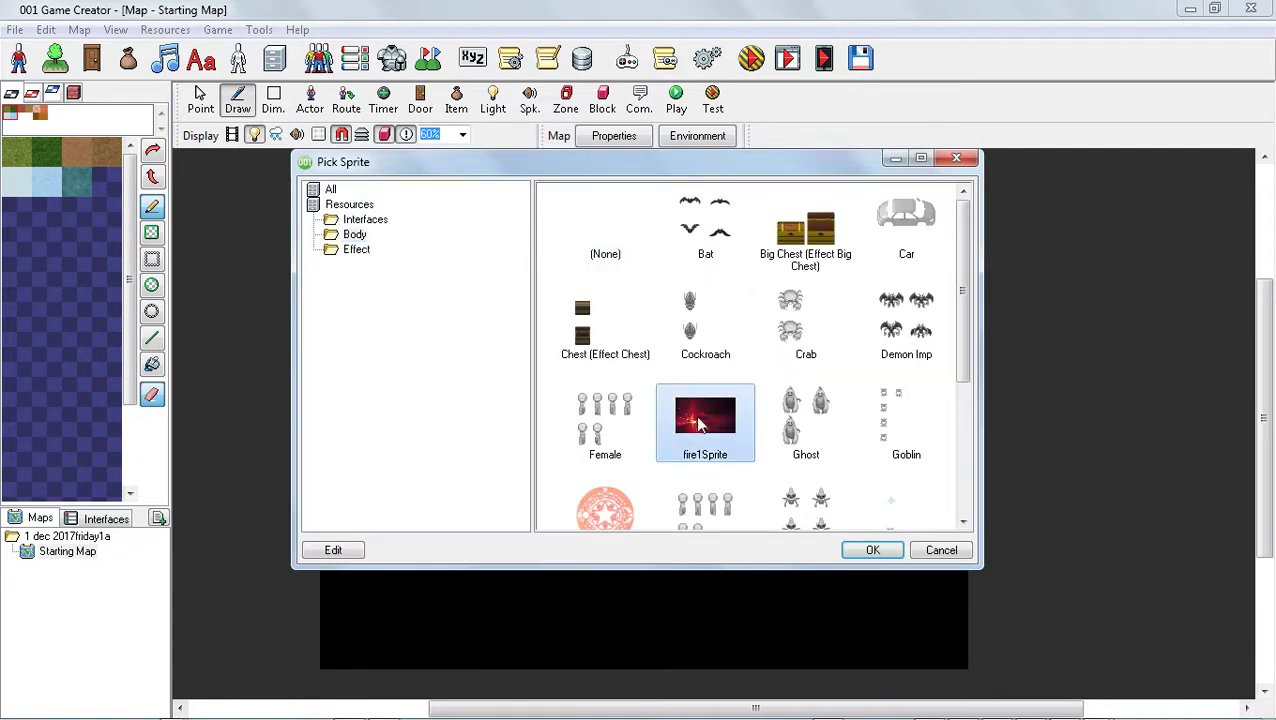
{"action": "left_click", "coordinate": [880, 551]}
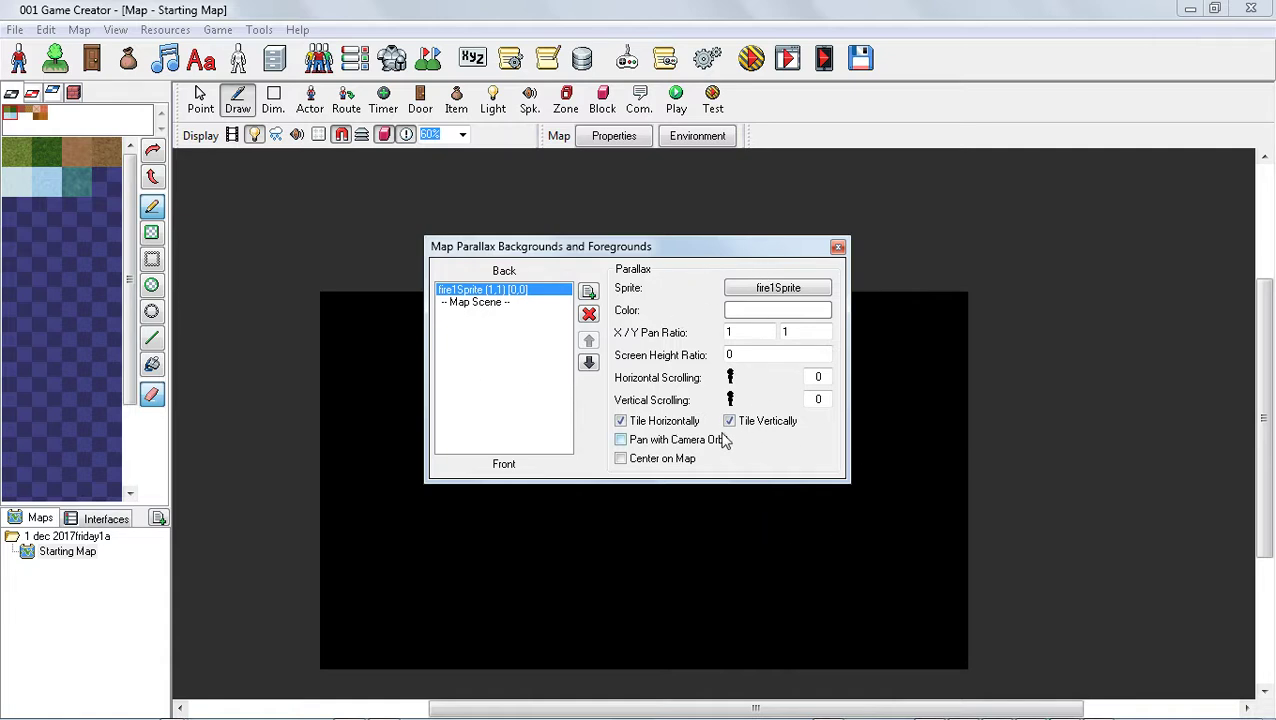
Turn off the parallax's horizontal and vertical tiling, center it on the map and close the parallax settings
{"action": "left_click", "coordinate": [655, 428]}
{"action": "left_click", "coordinate": [765, 430]}
{"action": "left_click", "coordinate": [620, 460]}
{"action": "left_click", "coordinate": [837, 246]}
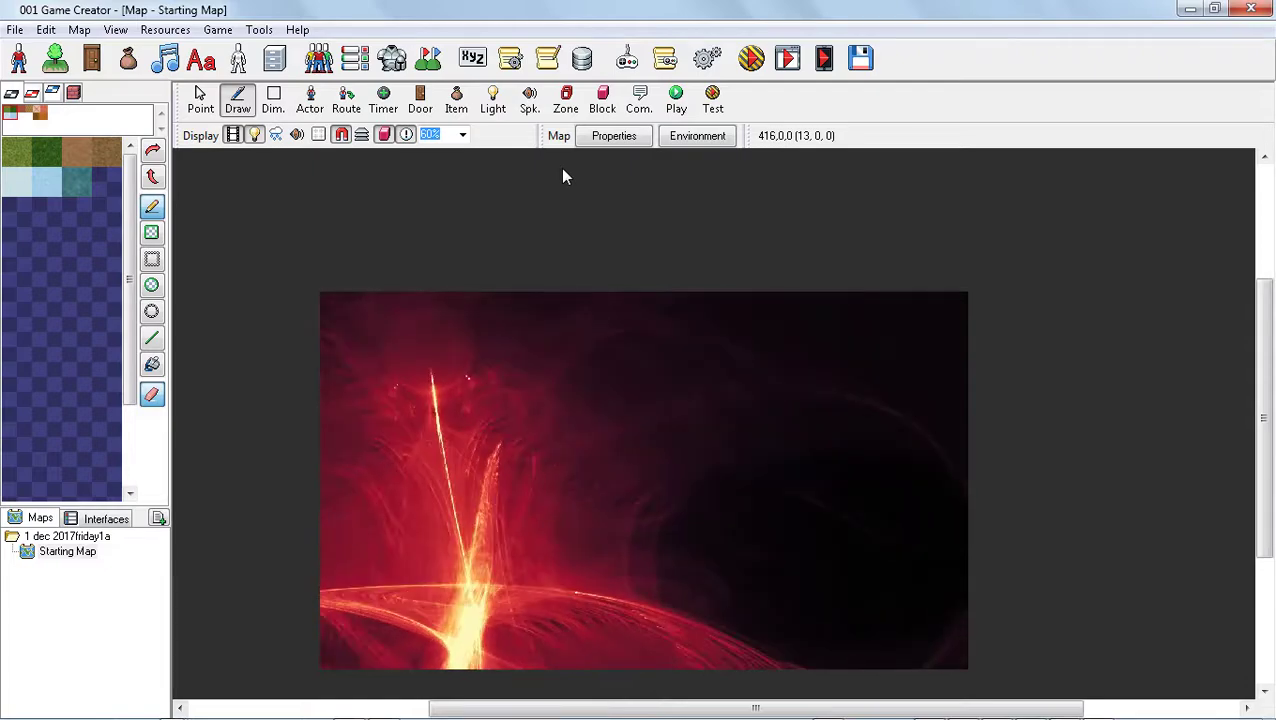
Save the map and launch a game test with the existing testing options
{"action": "left_click", "coordinate": [751, 58]}
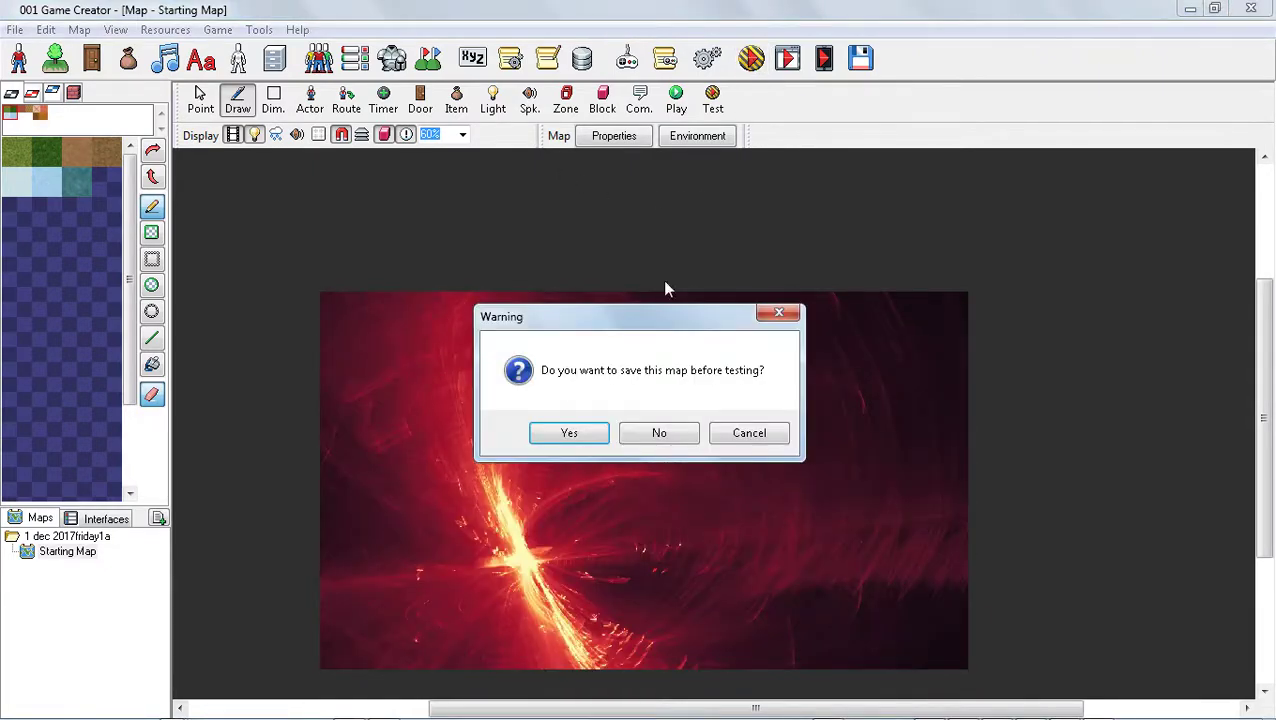
{"action": "left_click", "coordinate": [569, 435]}
{"action": "left_click", "coordinate": [773, 502]}
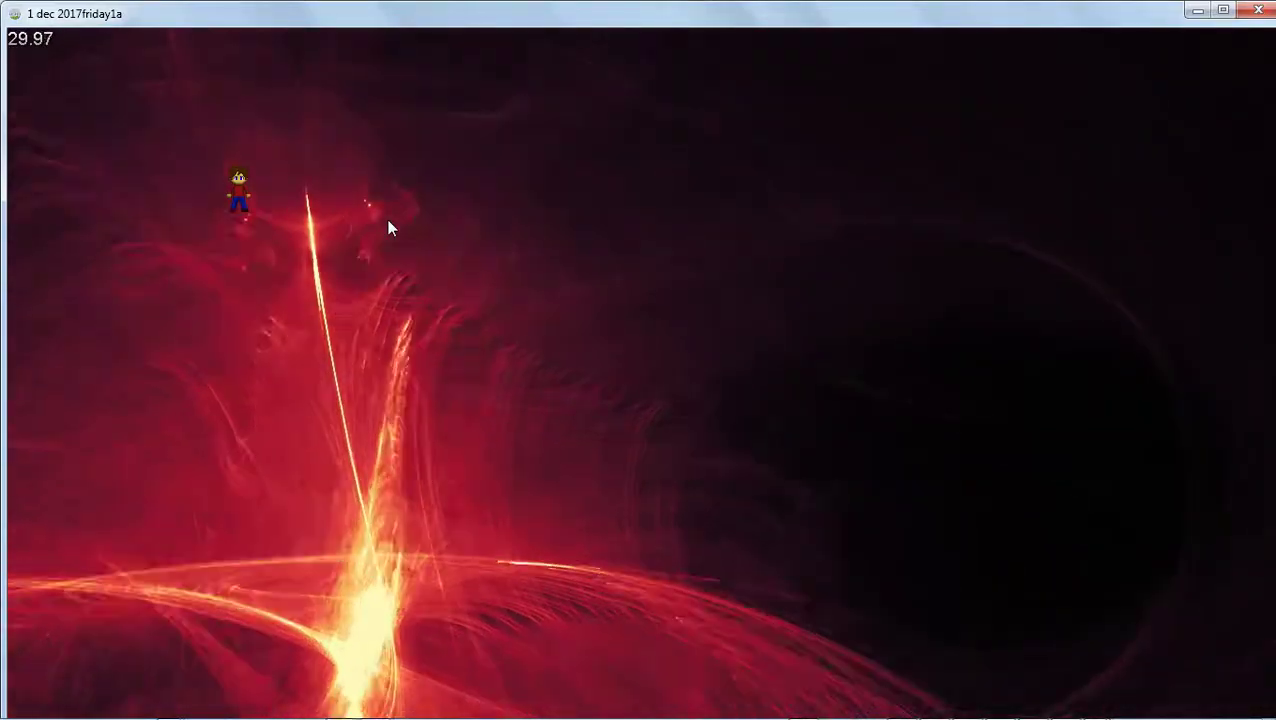
Walk the character around the map in different directions to check movement over the animated fire background
{"action": "key", "text": "Right"}
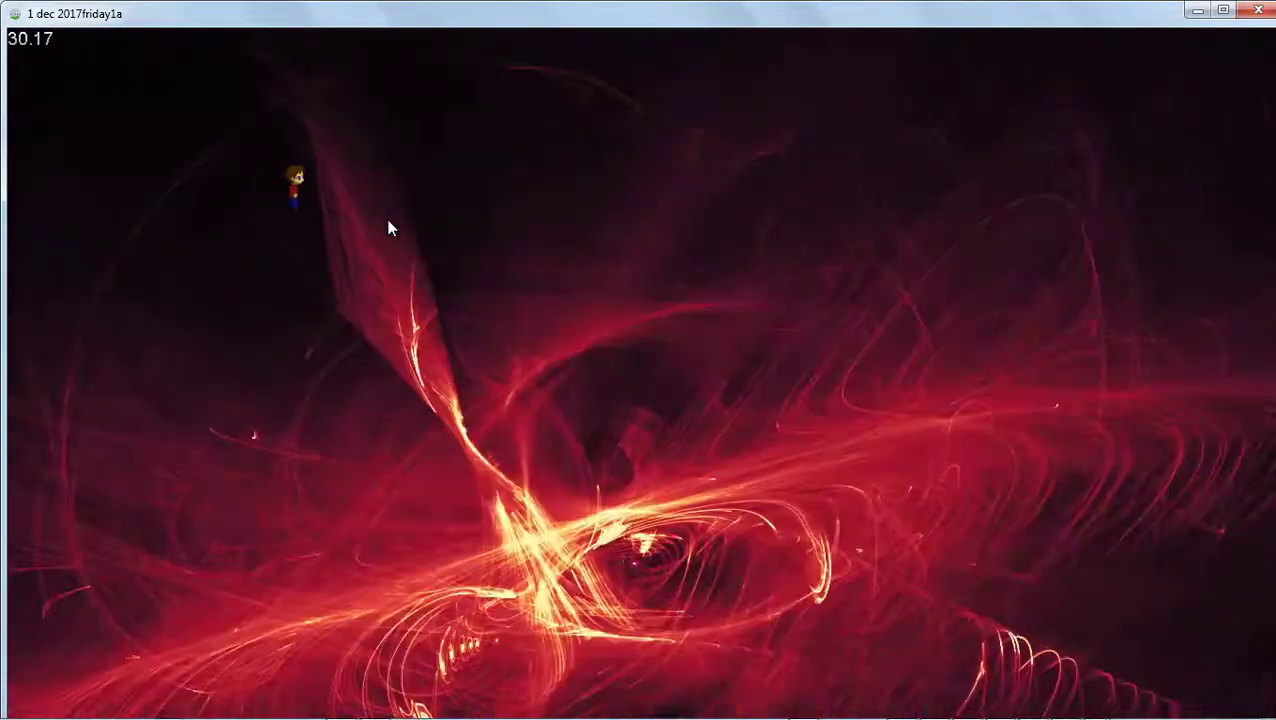
{"action": "key", "text": "Right"}
{"action": "key", "text": "Left"}
{"action": "key", "text": "Down"}
{"action": "key", "text": "Right"}
{"action": "key", "text": "Up"}
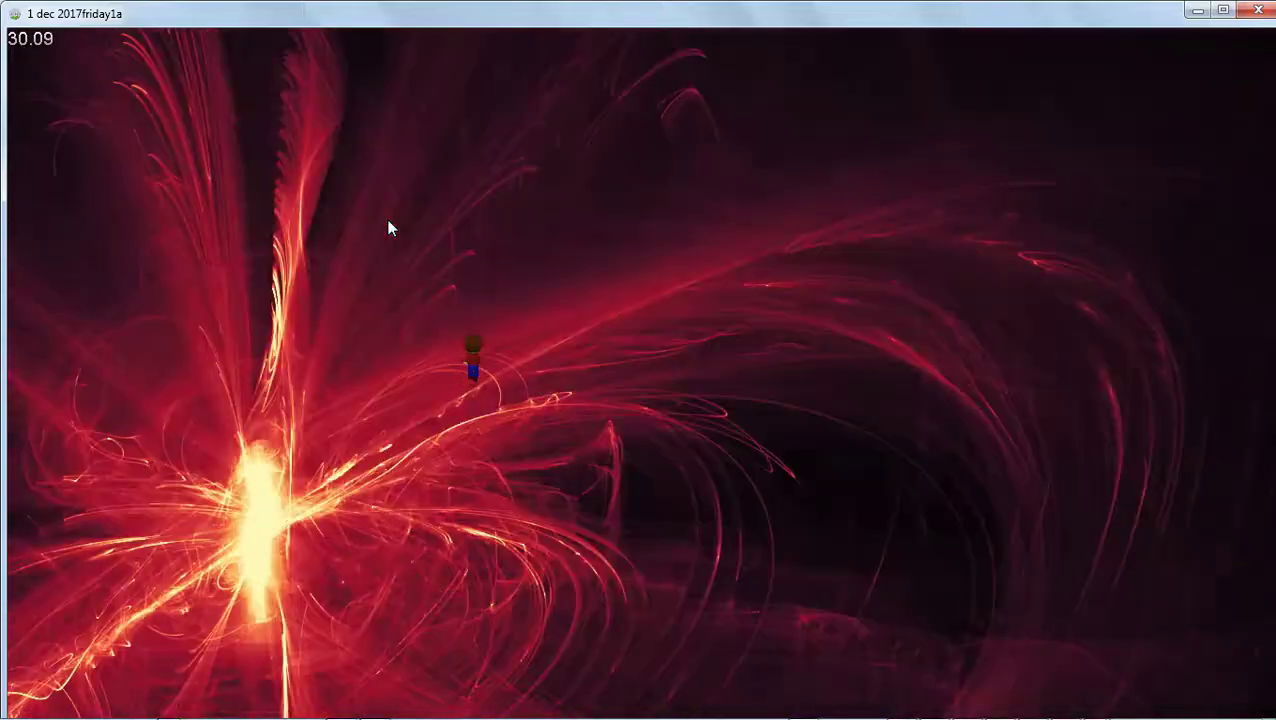
{"action": "key", "text": "Up"}
{"action": "key", "text": "Right"}
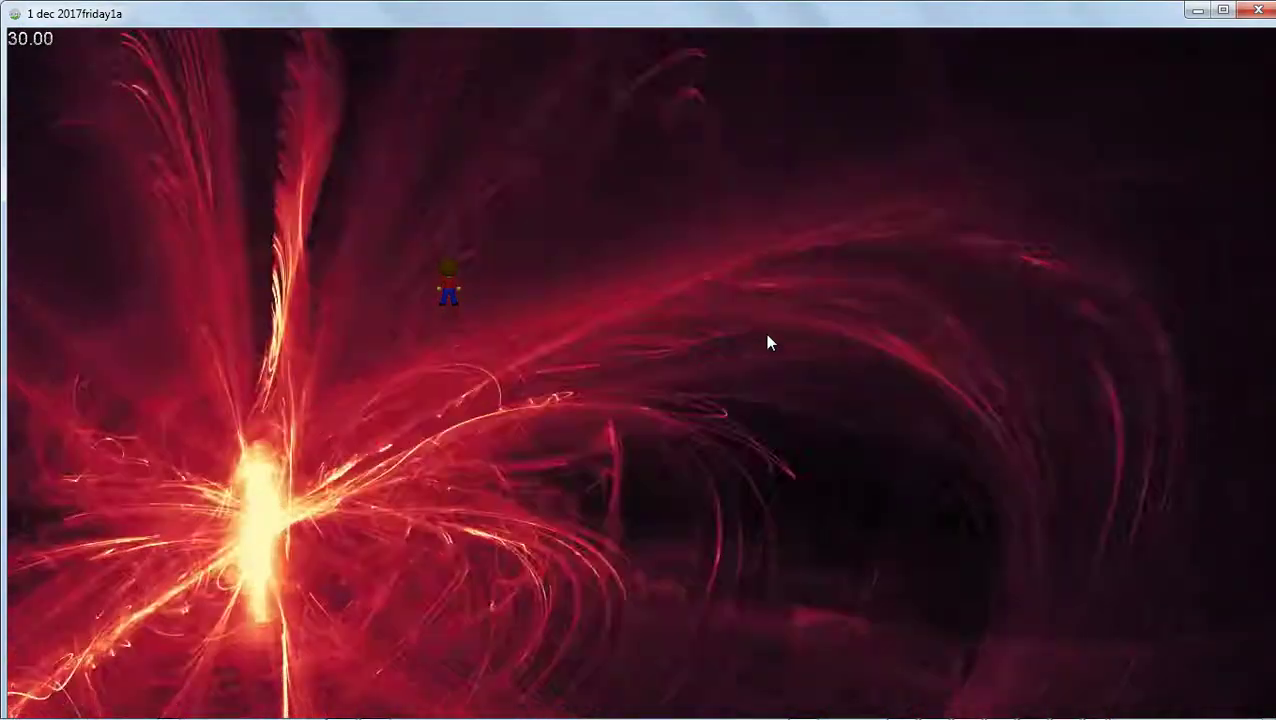
Walk the character up over the fire background and quit the game test
{"action": "key", "text": "Up"}
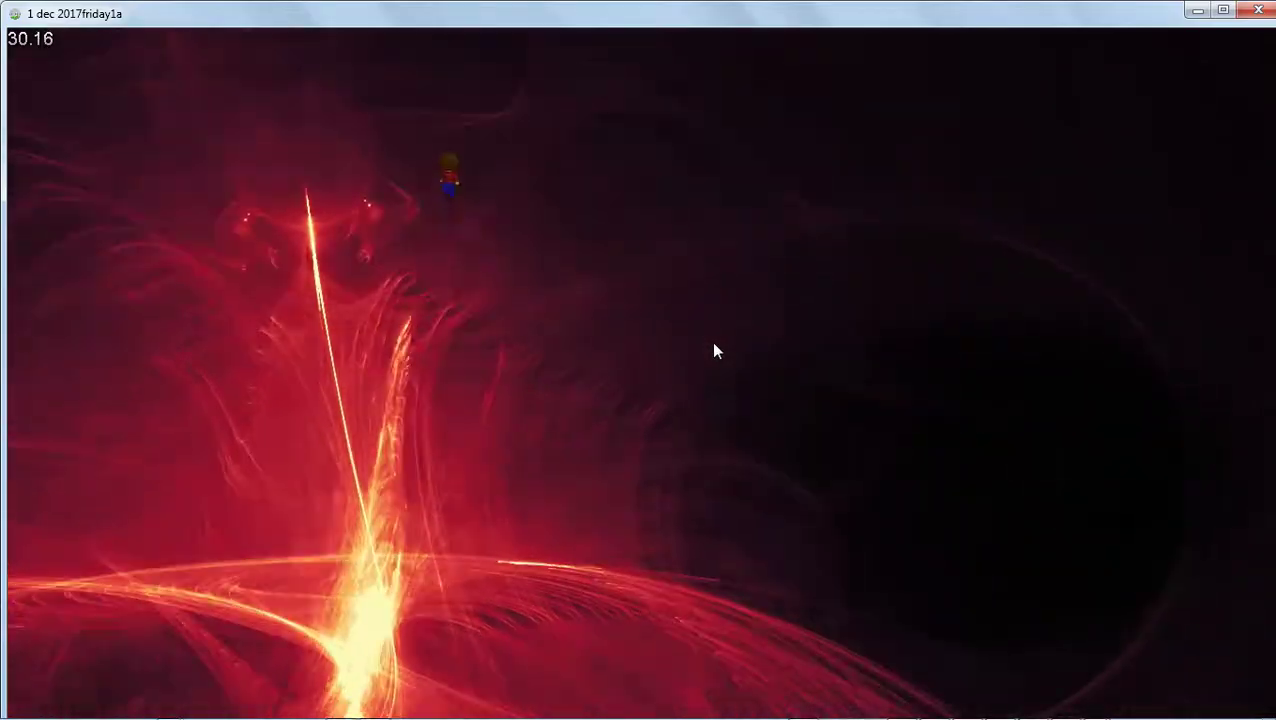
{"action": "key", "text": "Escape"}
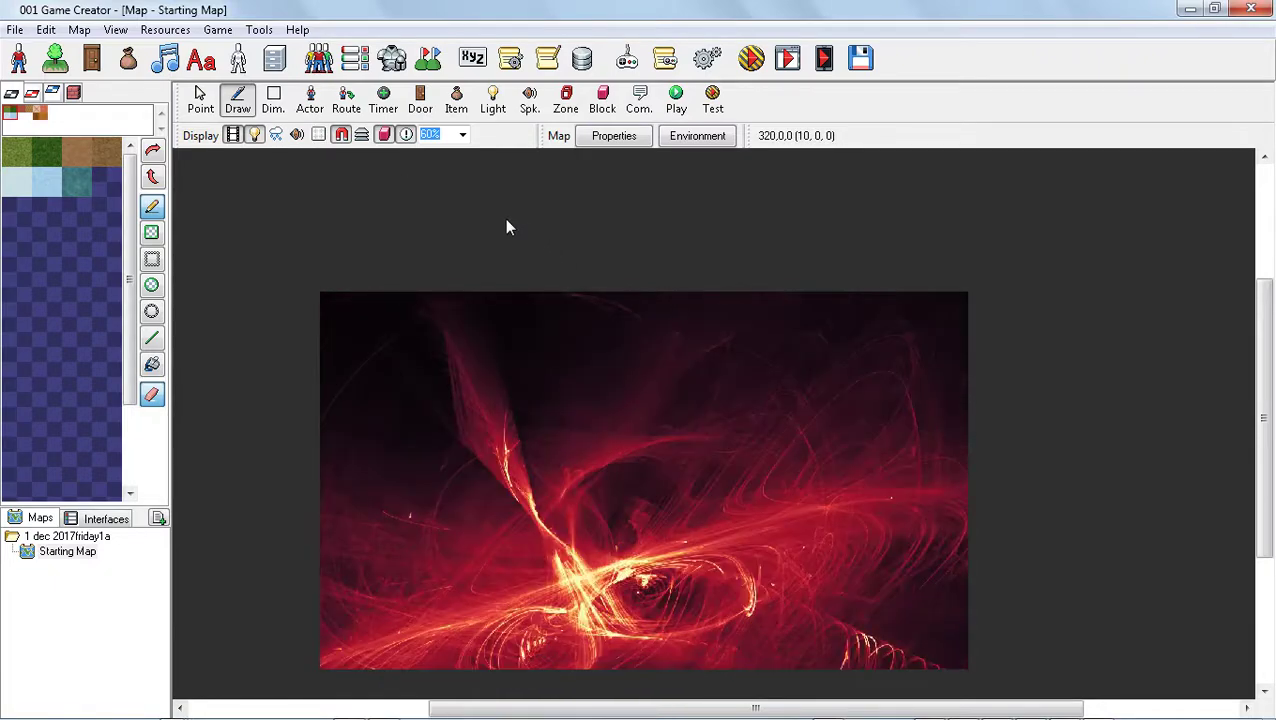
Place a timer at position 0, 0, 0 on Starting Map and open its initial timer tick script with the events expanded
{"action": "left_click", "coordinate": [385, 100]}
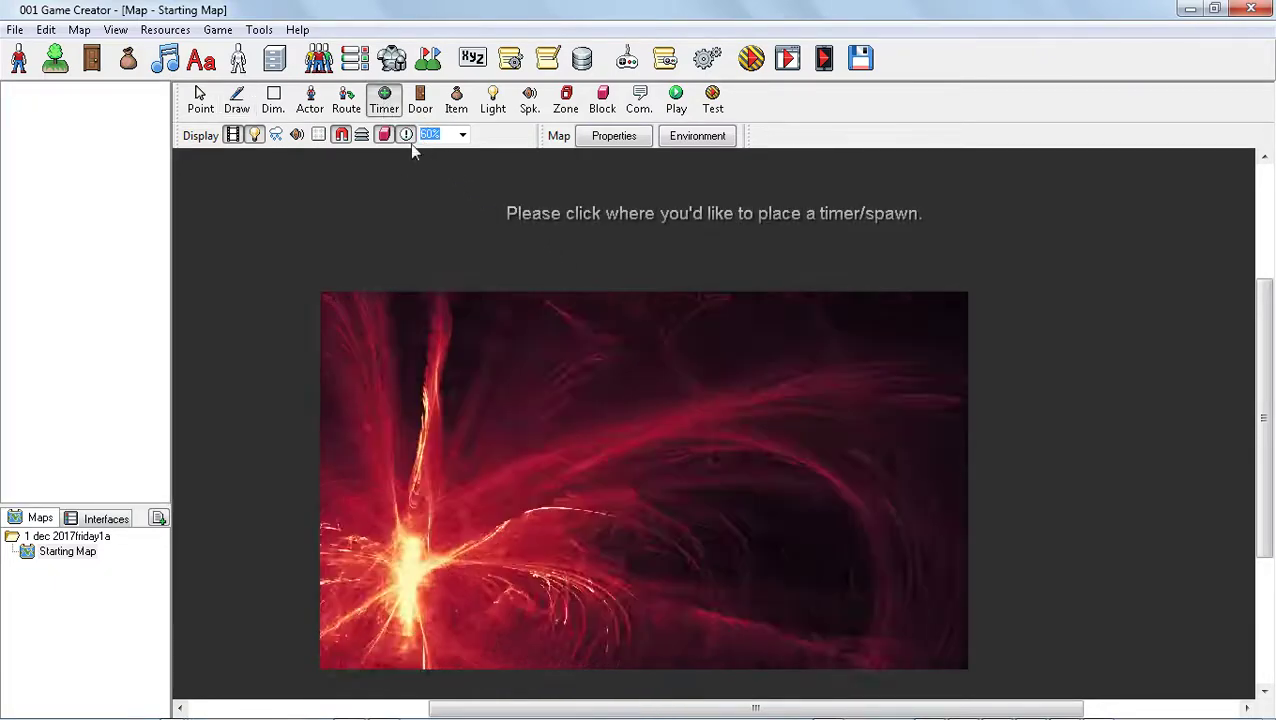
{"action": "left_click", "coordinate": [321, 292]}
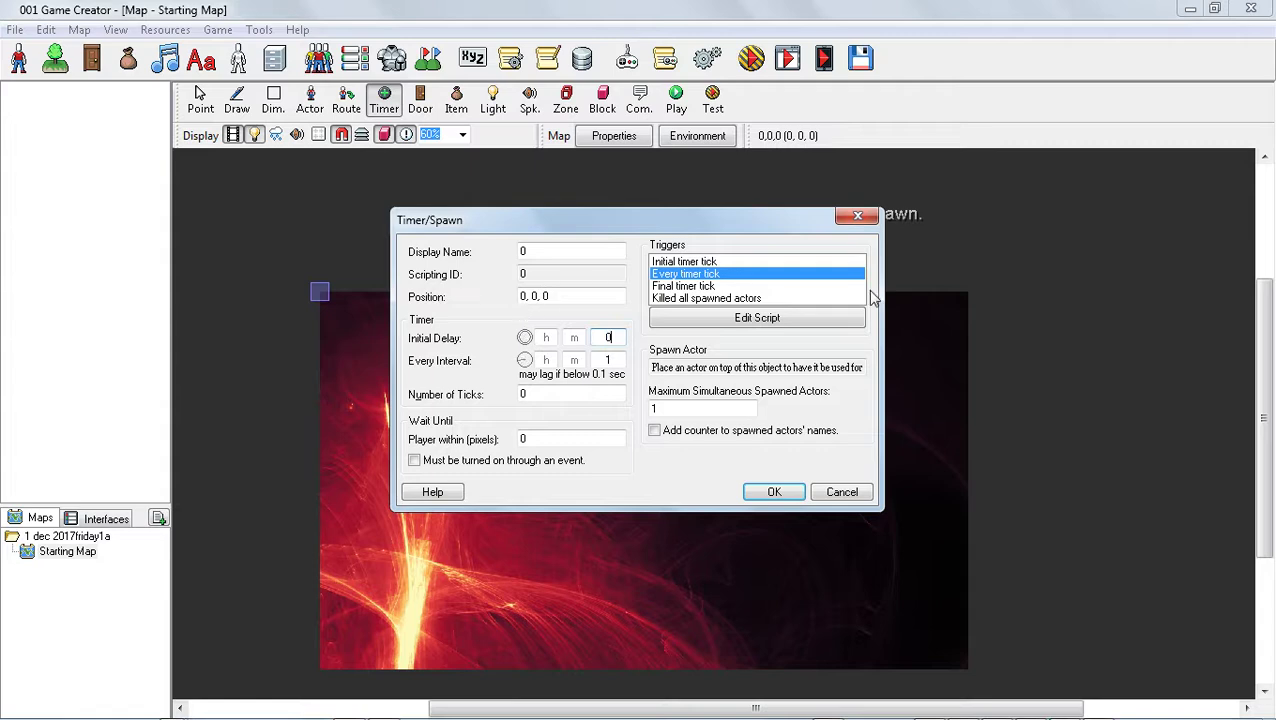
{"action": "left_click", "coordinate": [757, 319]}
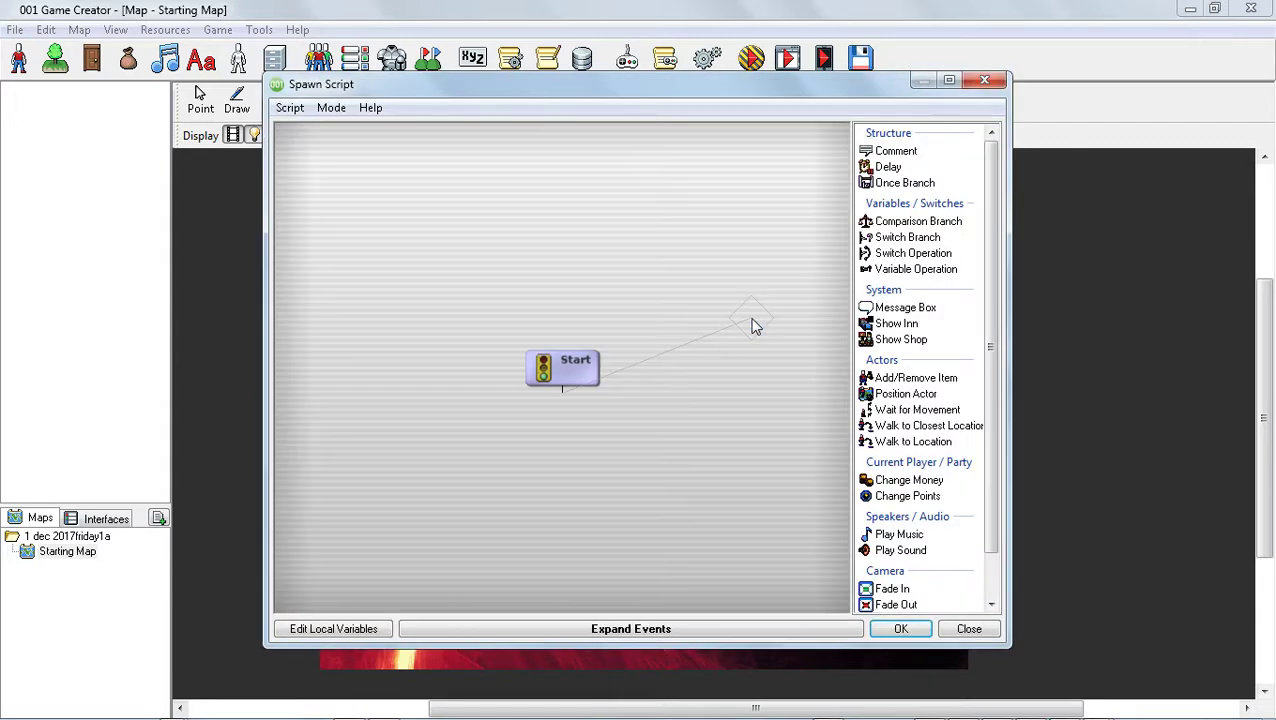
{"action": "left_click", "coordinate": [606, 630]}
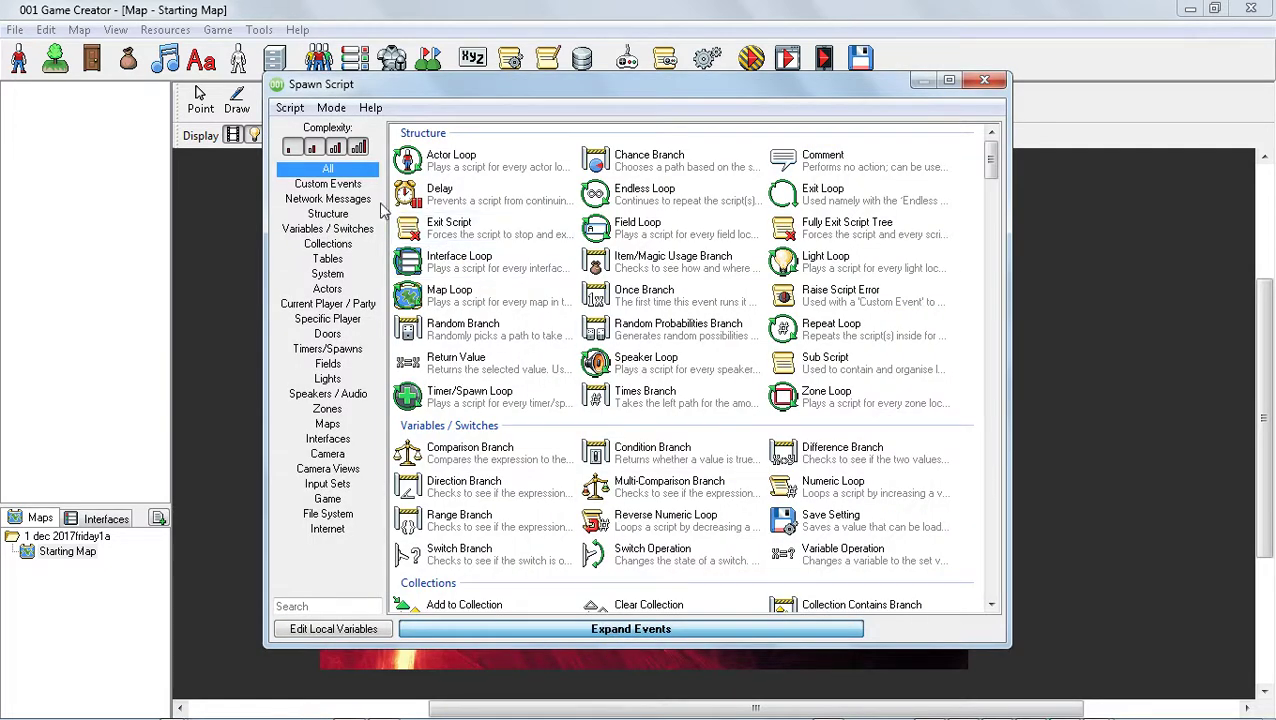
Add a Change Invisibility actor event to the timer script that makes the Main actor invisible
{"action": "left_click", "coordinate": [330, 289]}
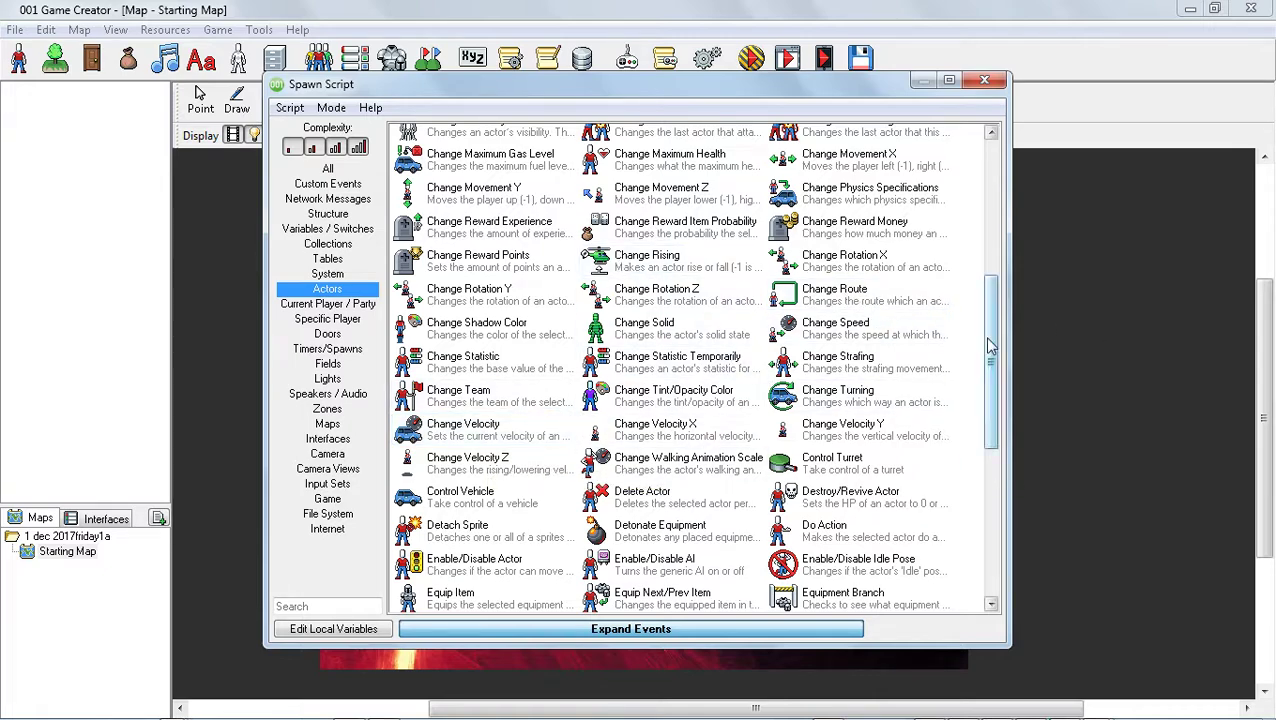
{"action": "left_click_drag", "start_coordinate": [988, 345], "coordinate": [1016, 262]}
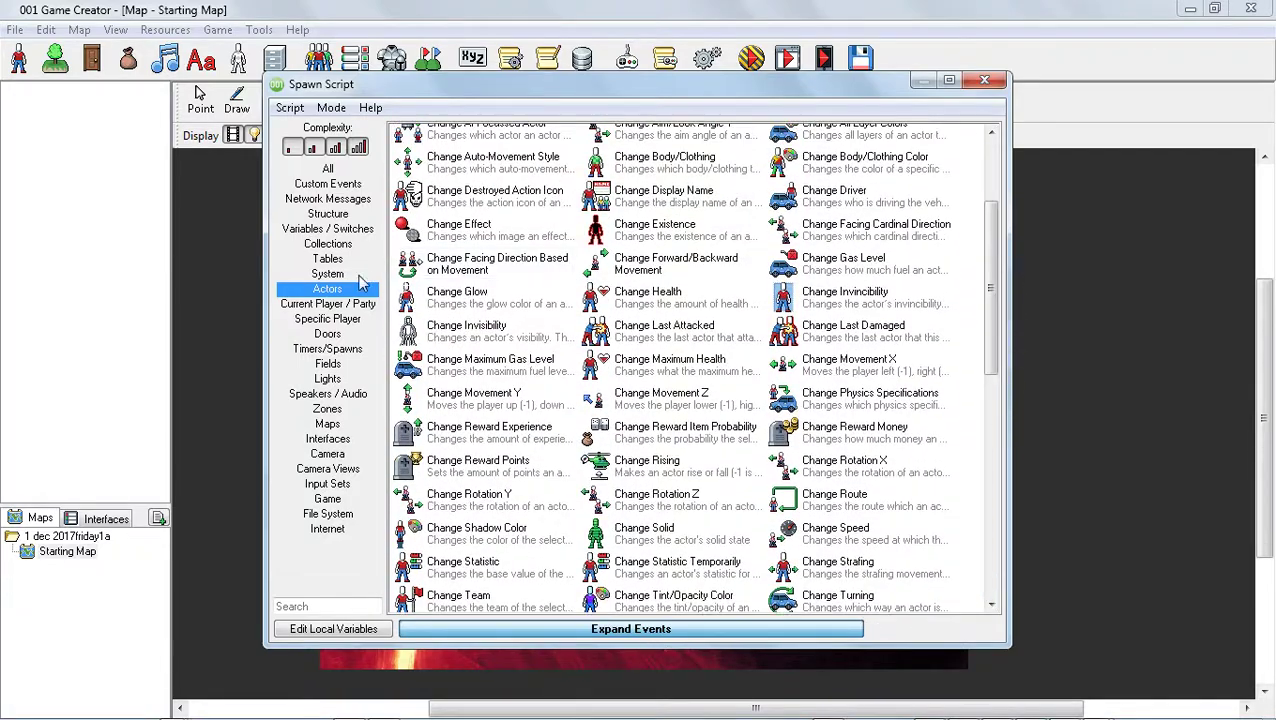
{"action": "left_click", "coordinate": [475, 343]}
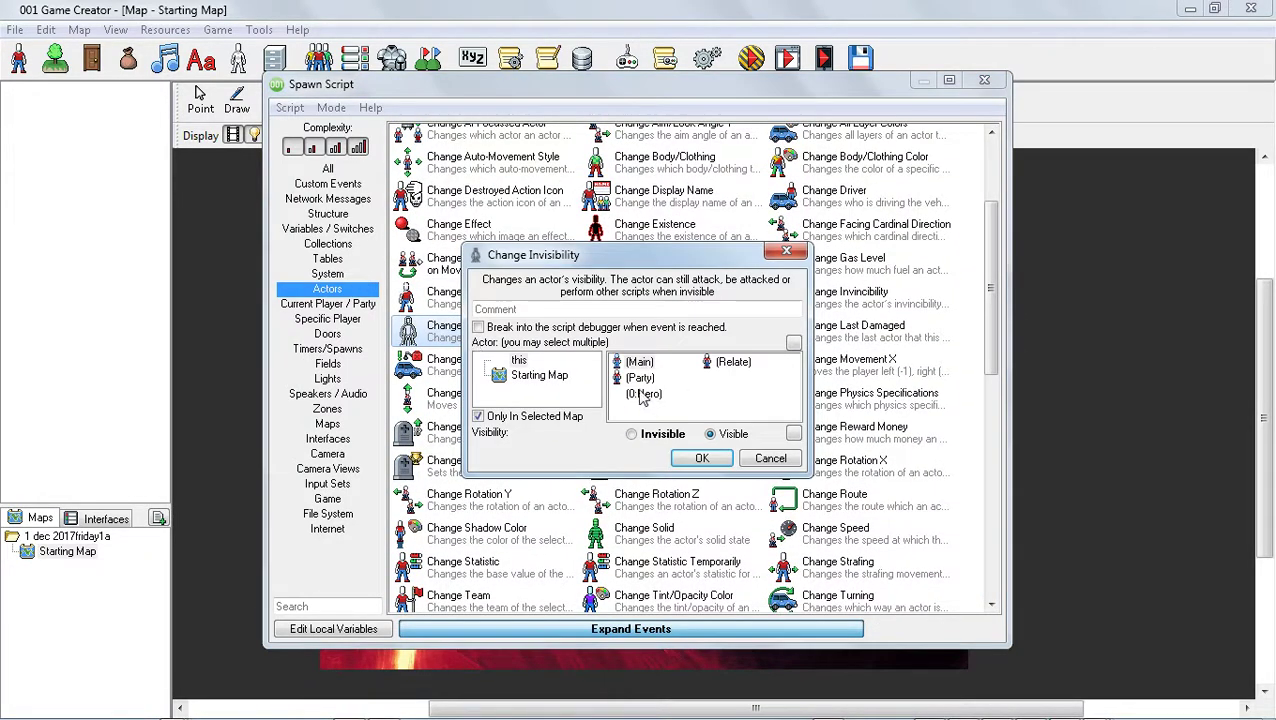
{"action": "left_click", "coordinate": [702, 458]}
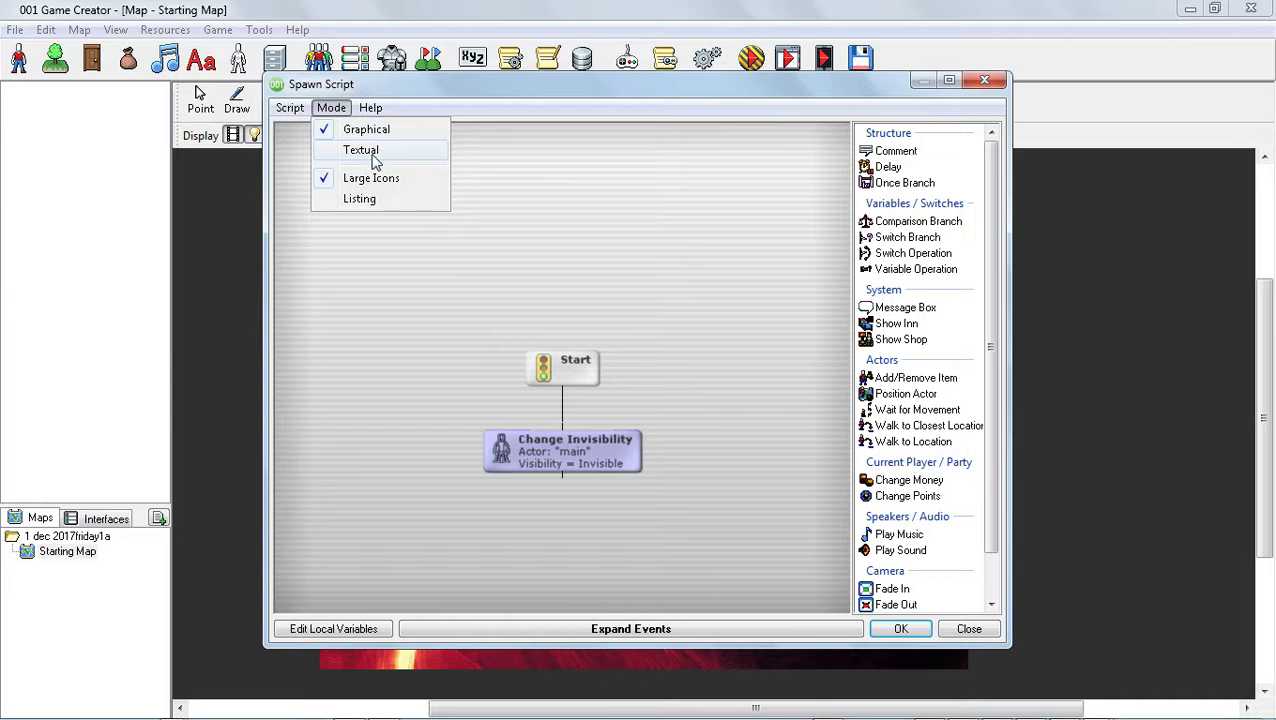
Switch the timer script to textual mode, and accept the script and the timer settings
{"action": "left_click", "coordinate": [362, 151]}
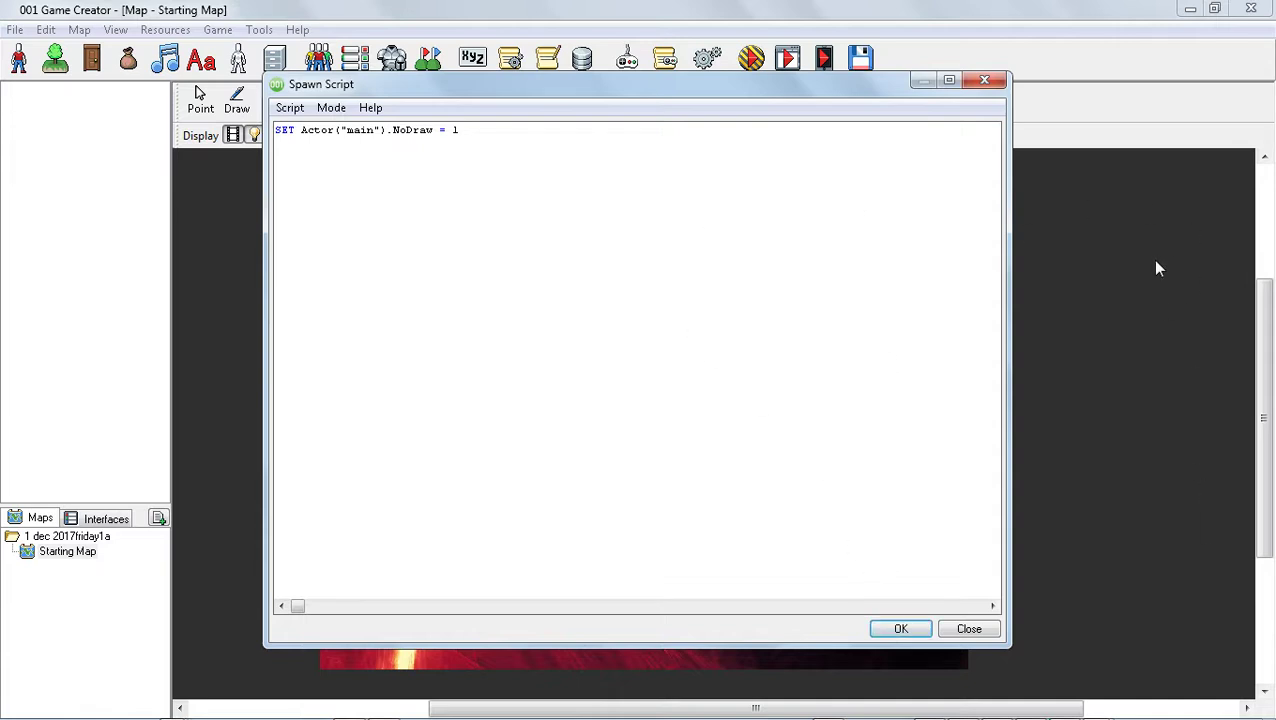
{"action": "left_click", "coordinate": [903, 629]}
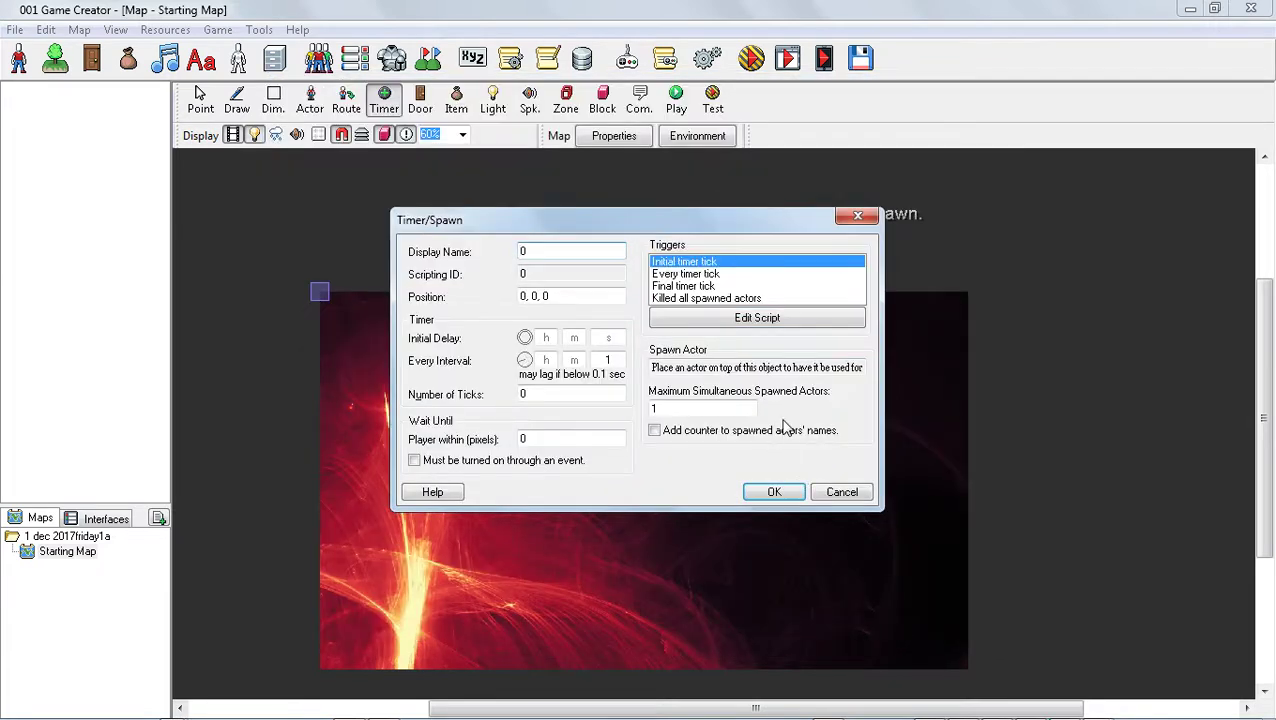
{"action": "left_click", "coordinate": [772, 491]}
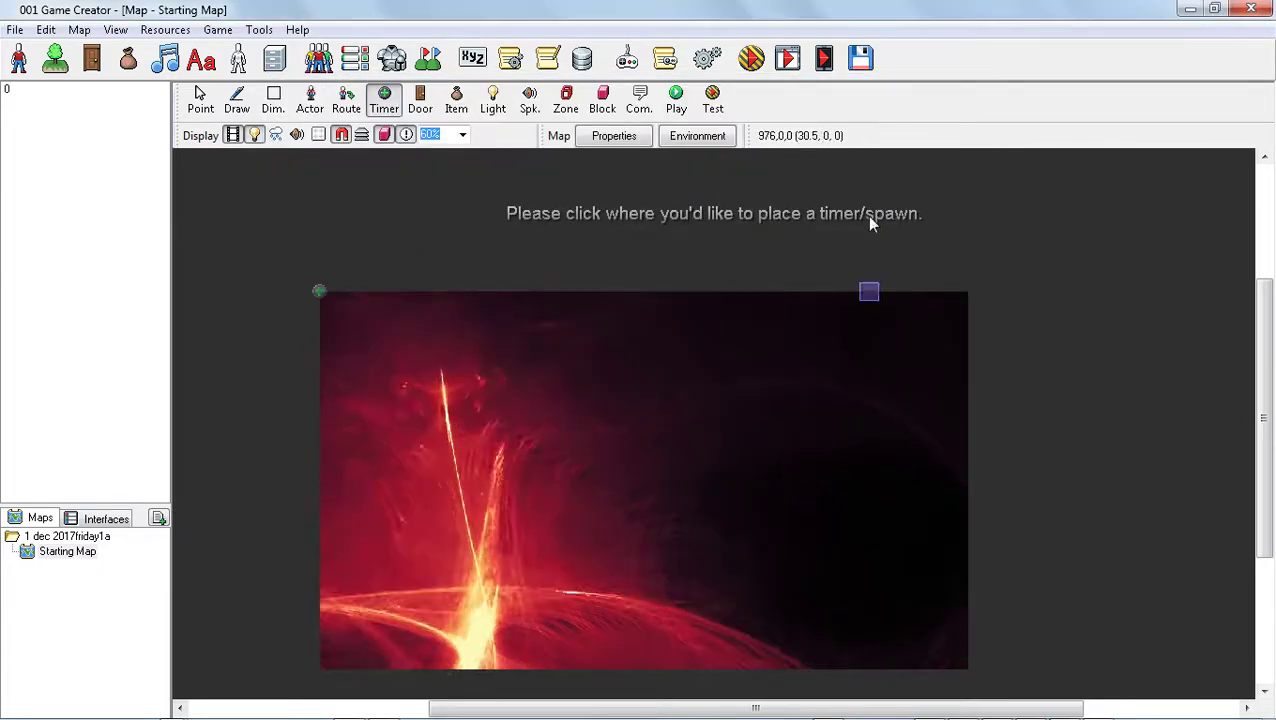
Reopen the timer at the map's origin and set its display name to timer1
{"action": "left_click", "coordinate": [200, 100]}
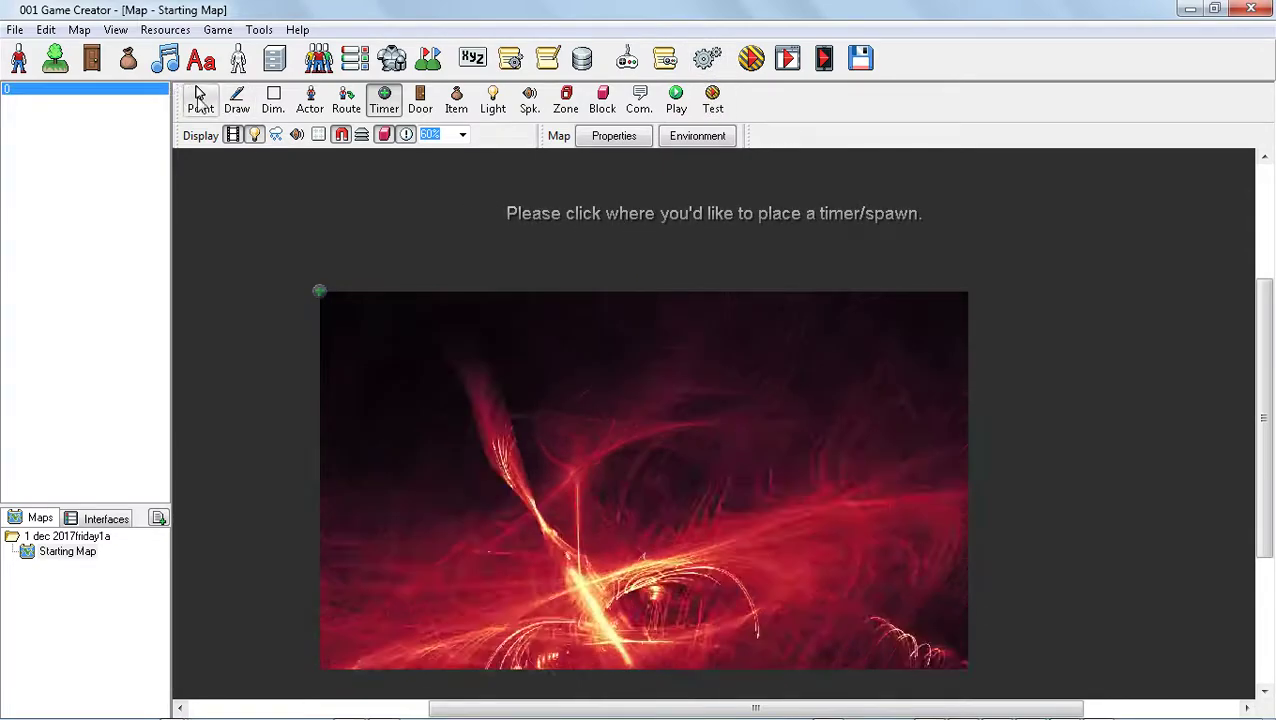
{"action": "right_click", "coordinate": [318, 294]}
{"action": "left_click", "coordinate": [389, 340]}
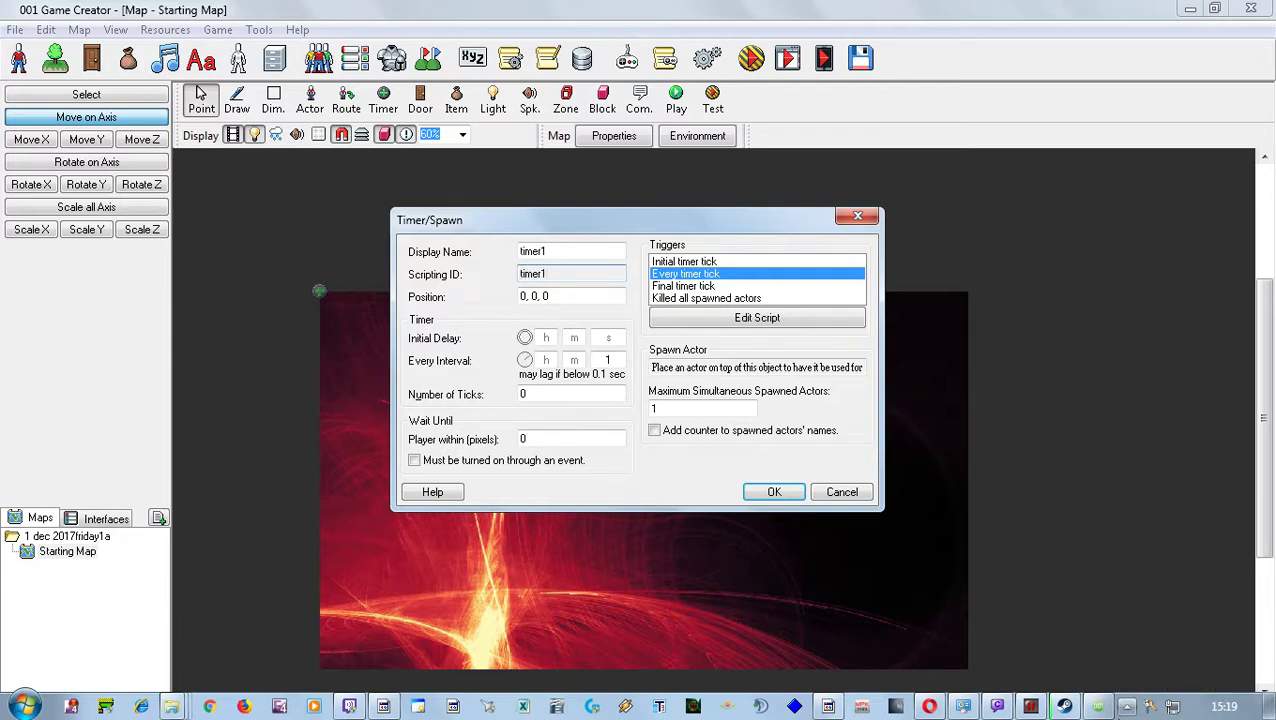
{"action": "left_click", "coordinate": [774, 492]}
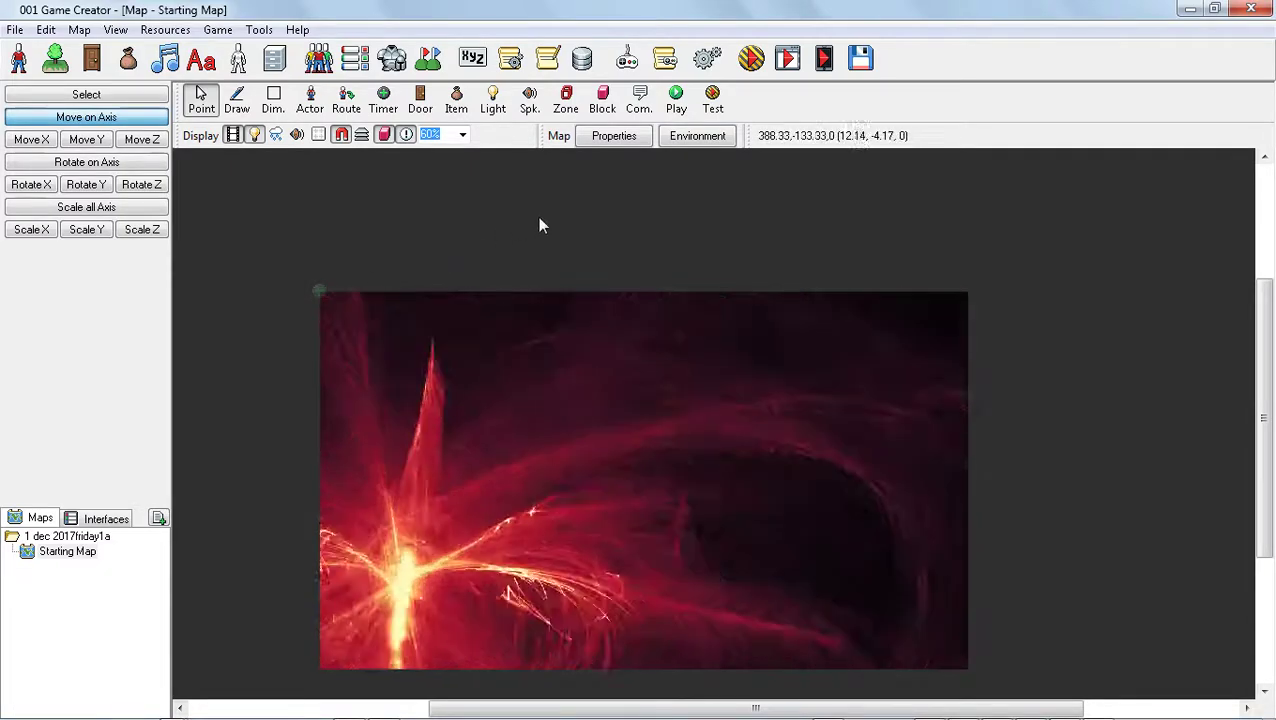
Save the map, test the game with the existing testing options to check the player's invisibility, and quit the test
{"action": "left_click", "coordinate": [751, 62]}
{"action": "left_click", "coordinate": [569, 433]}
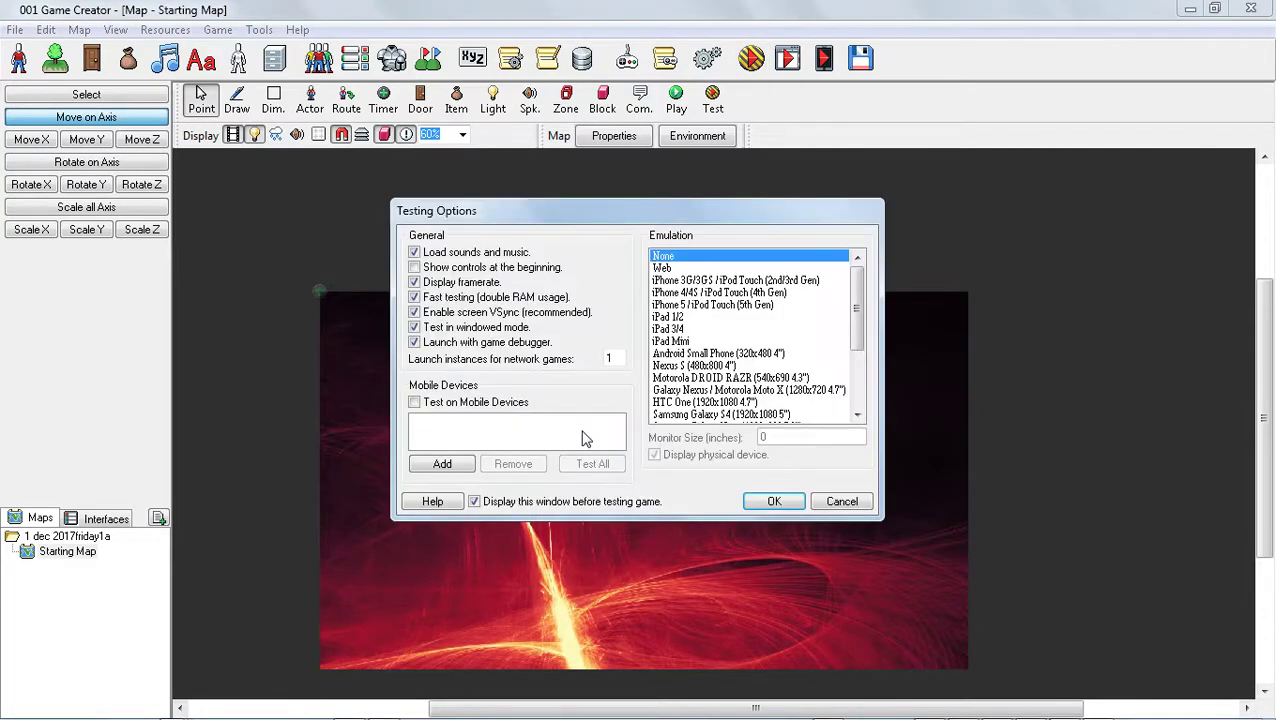
{"action": "left_click", "coordinate": [774, 502]}
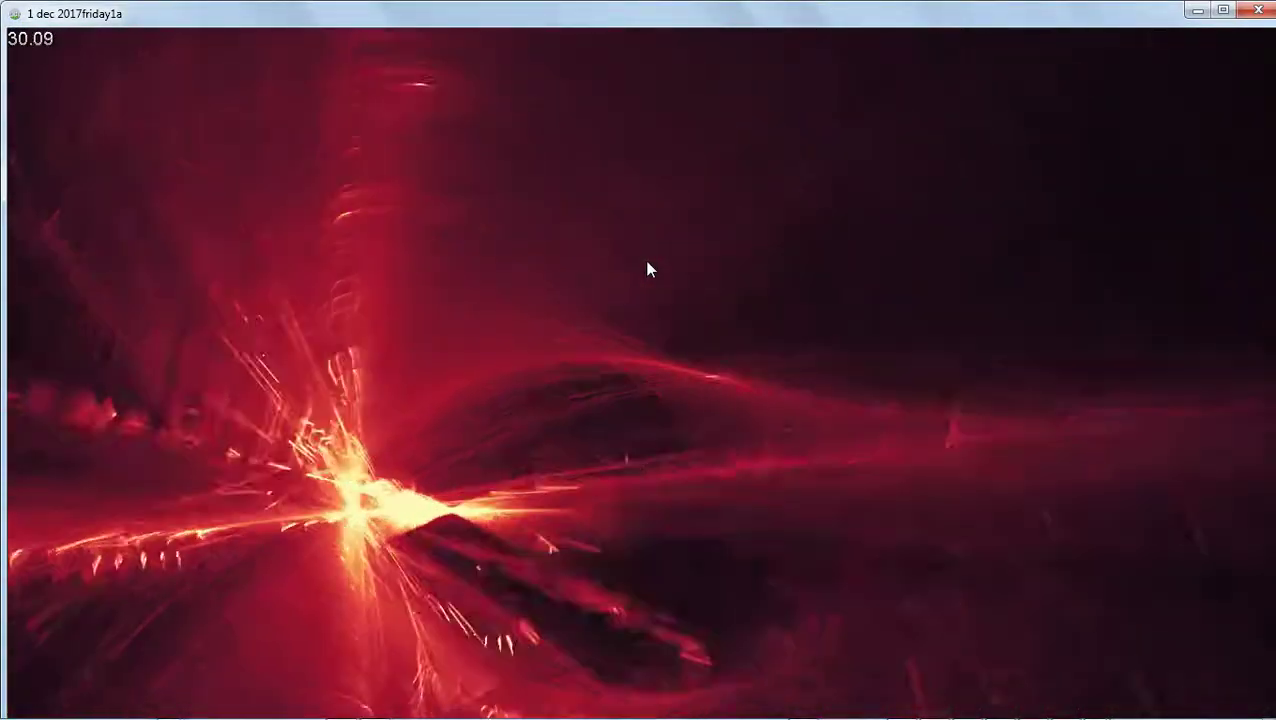
{"action": "key", "text": "Escape"}
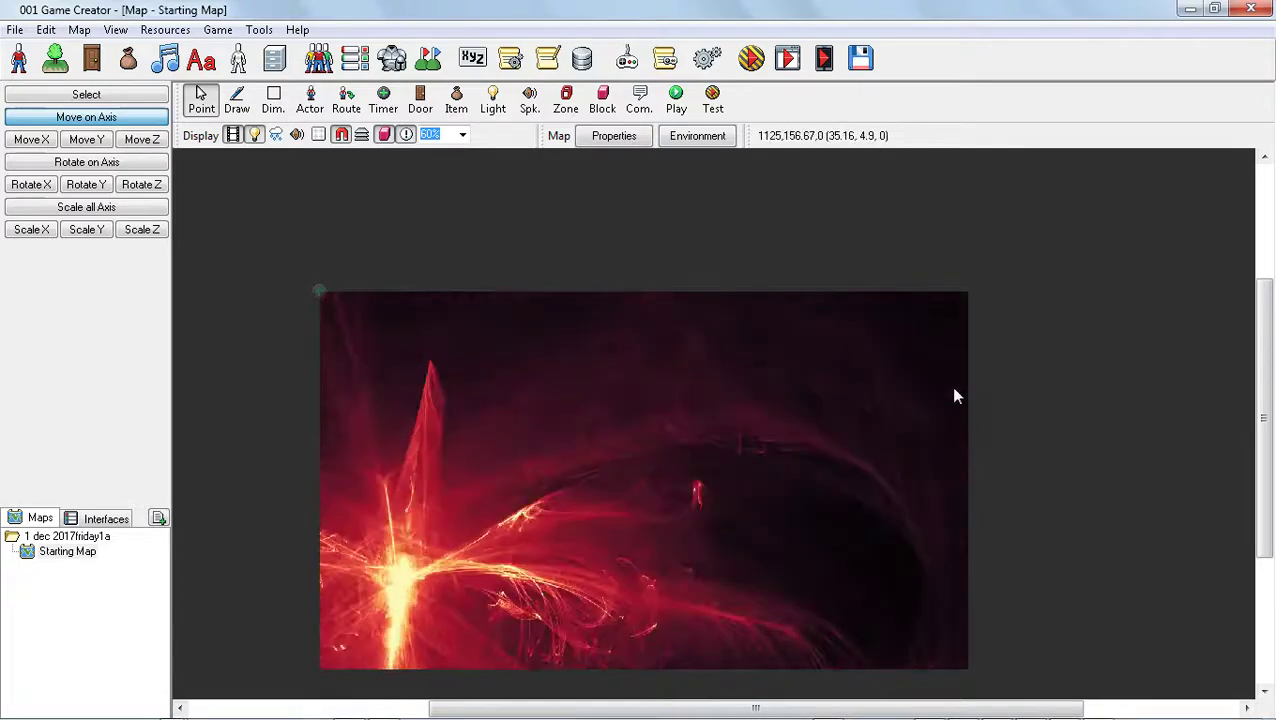
{"action": "key", "text": "alt+Tab"}
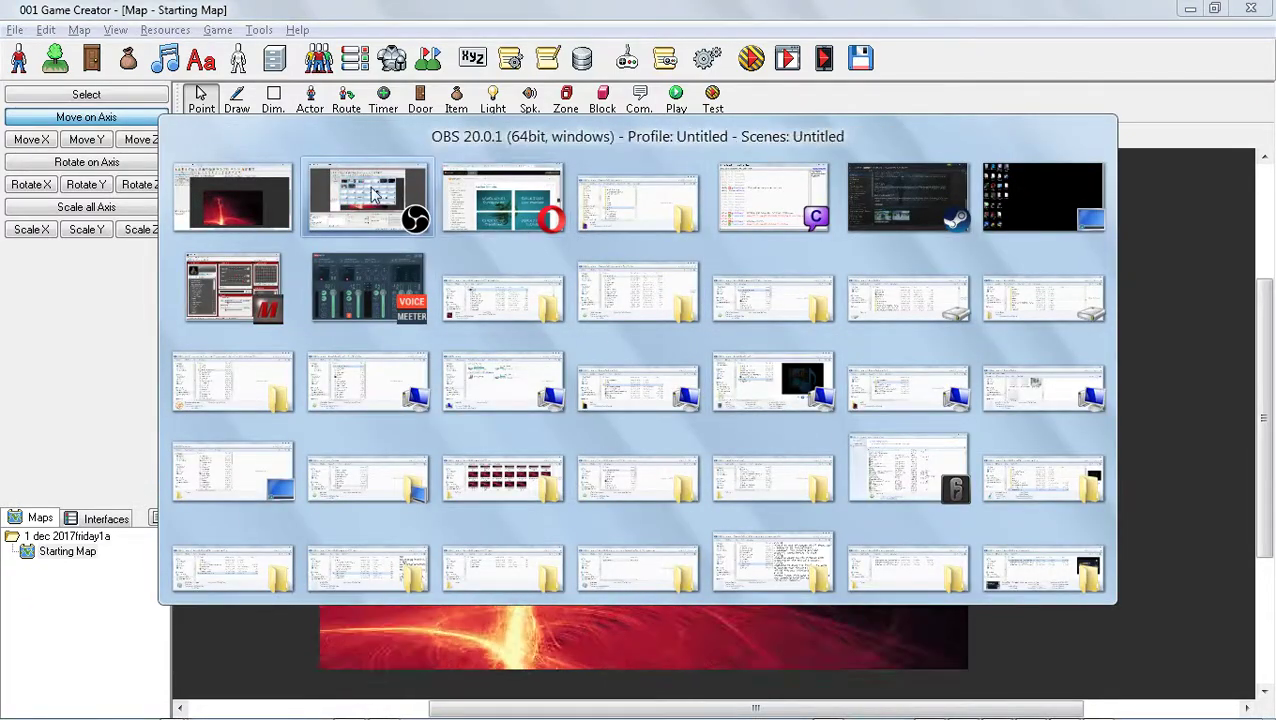